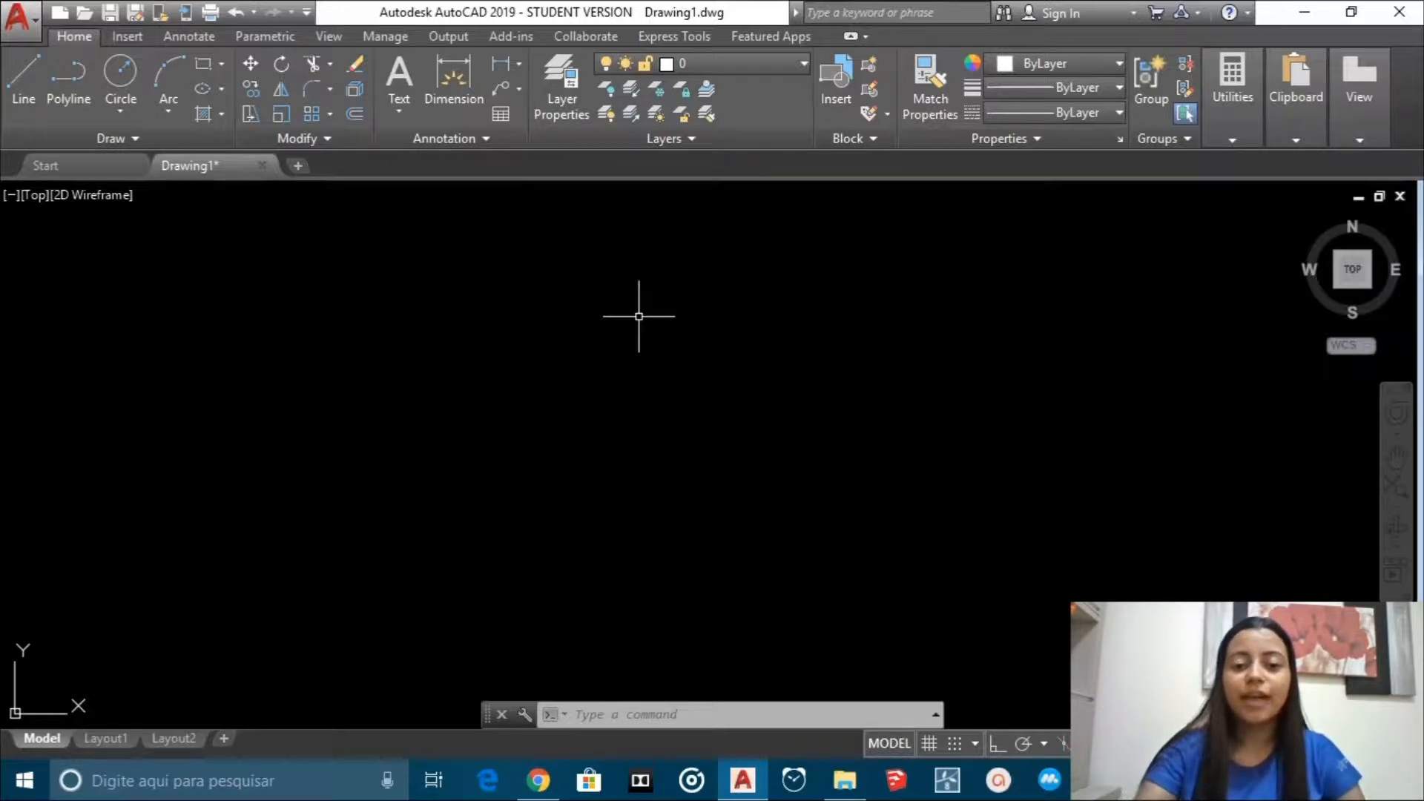
- Open the Dimension Style Manager with the DIMSTYLE command
left_click(698, 402)
left_click(765, 418)
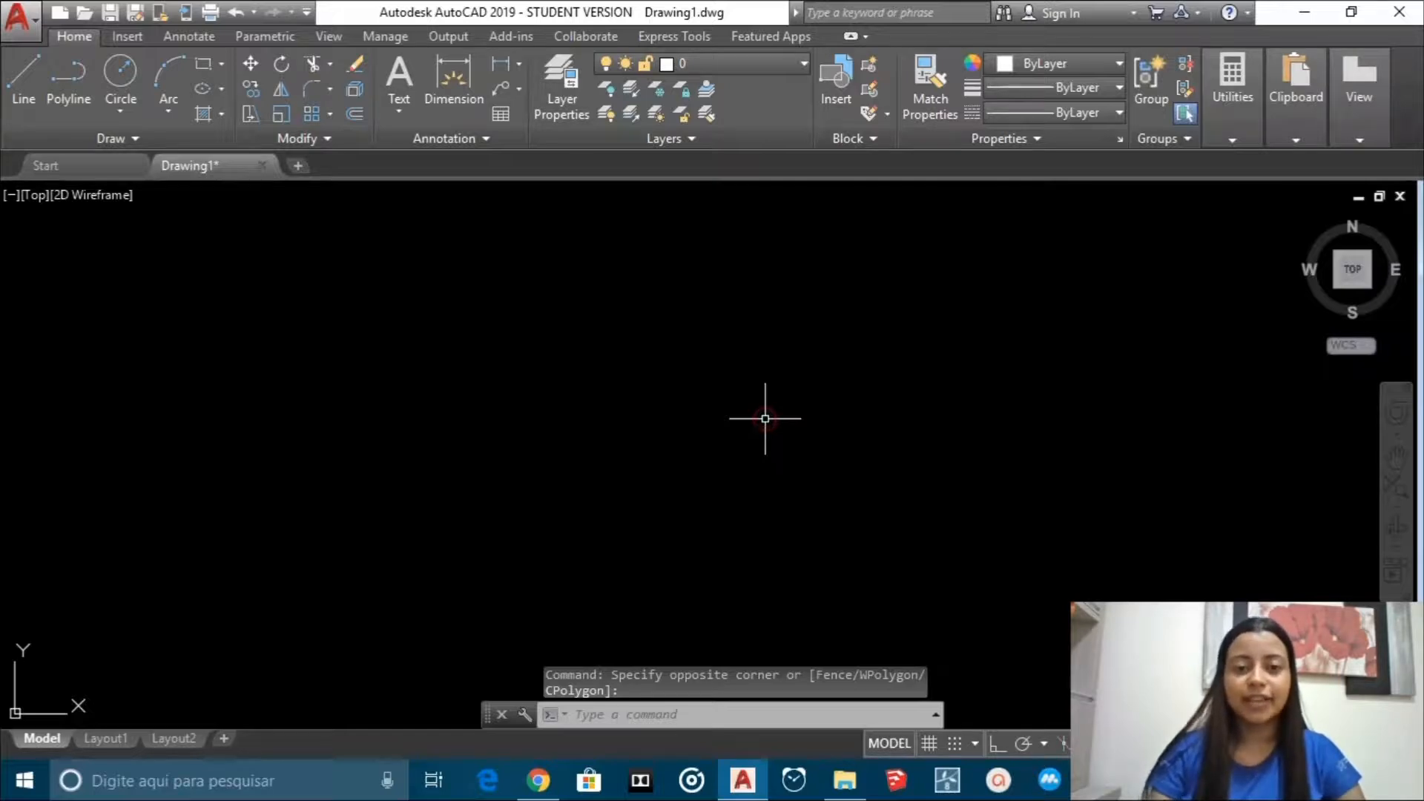
type("D")
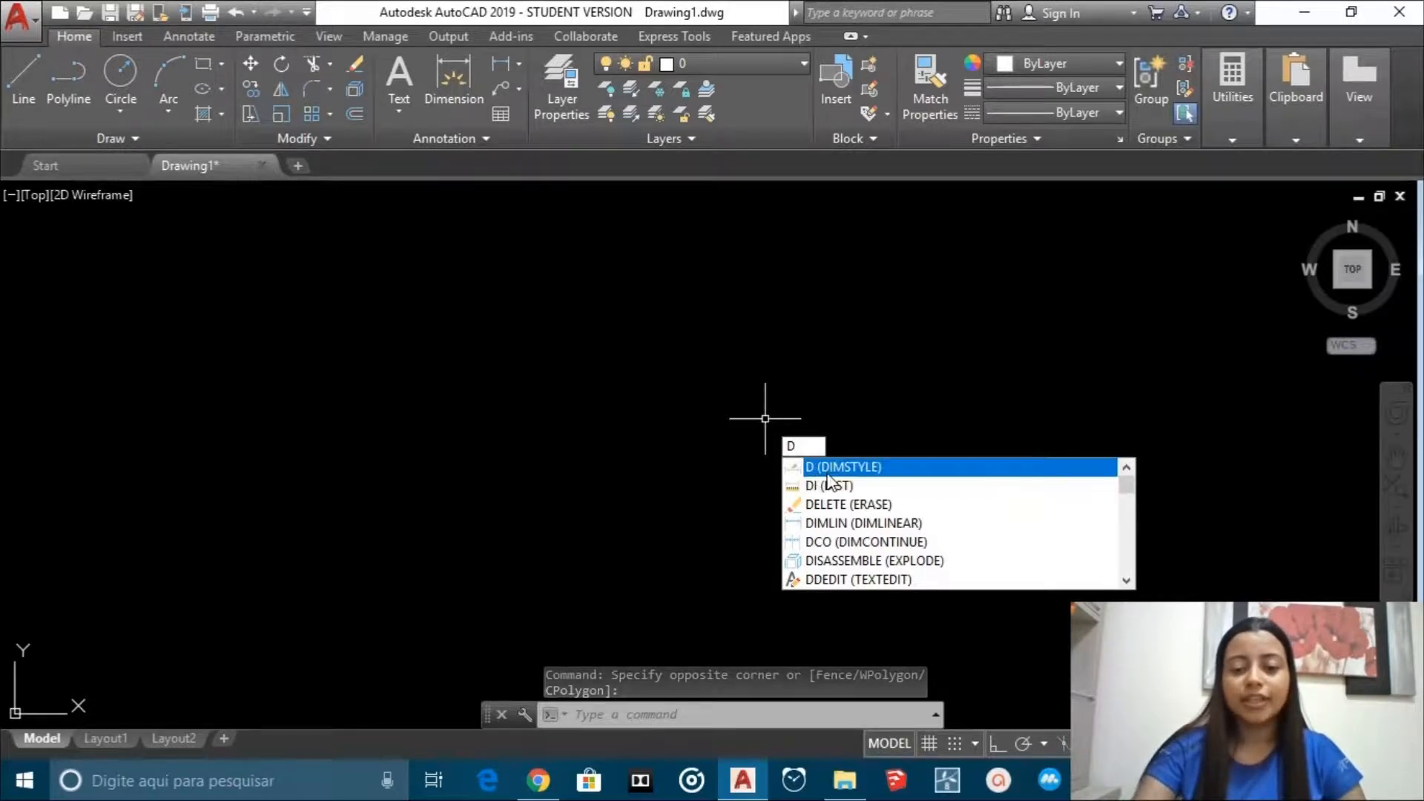
left_click(886, 469)
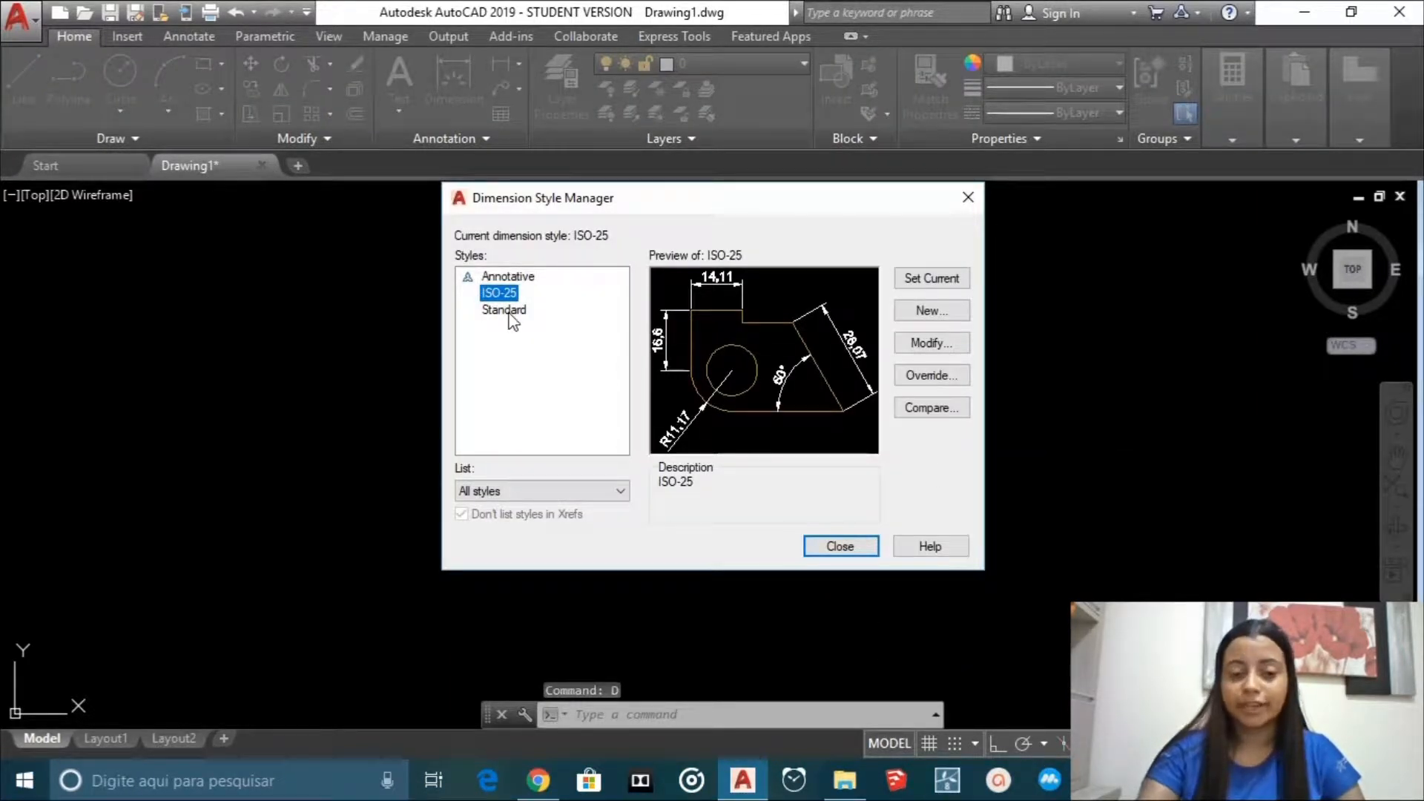
- Examine the previews and descriptions of the Annotative, ISO-25 and Standard dimension styles
left_click(506, 279)
left_click(508, 294)
left_click(506, 309)
left_click(508, 277)
left_click(509, 295)
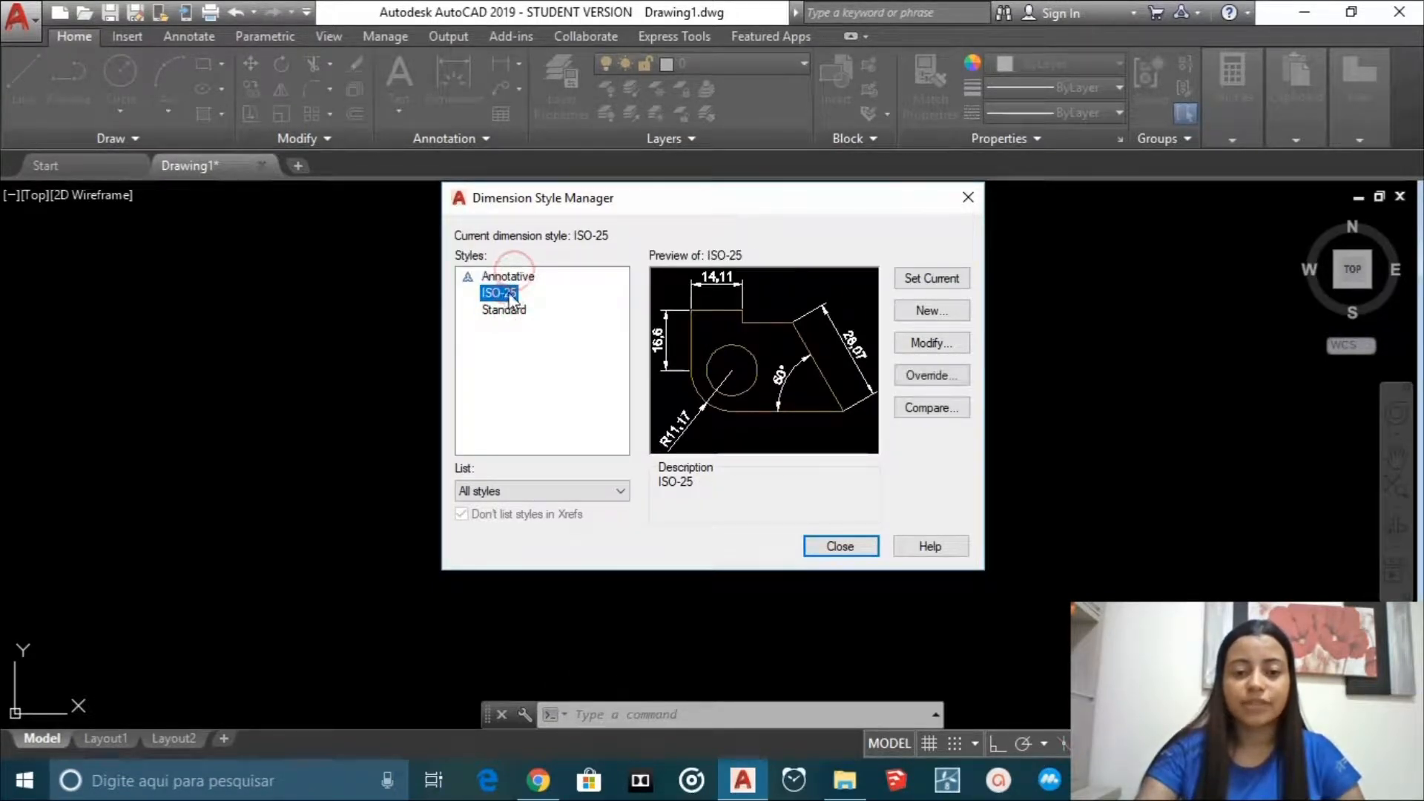
left_click(509, 276)
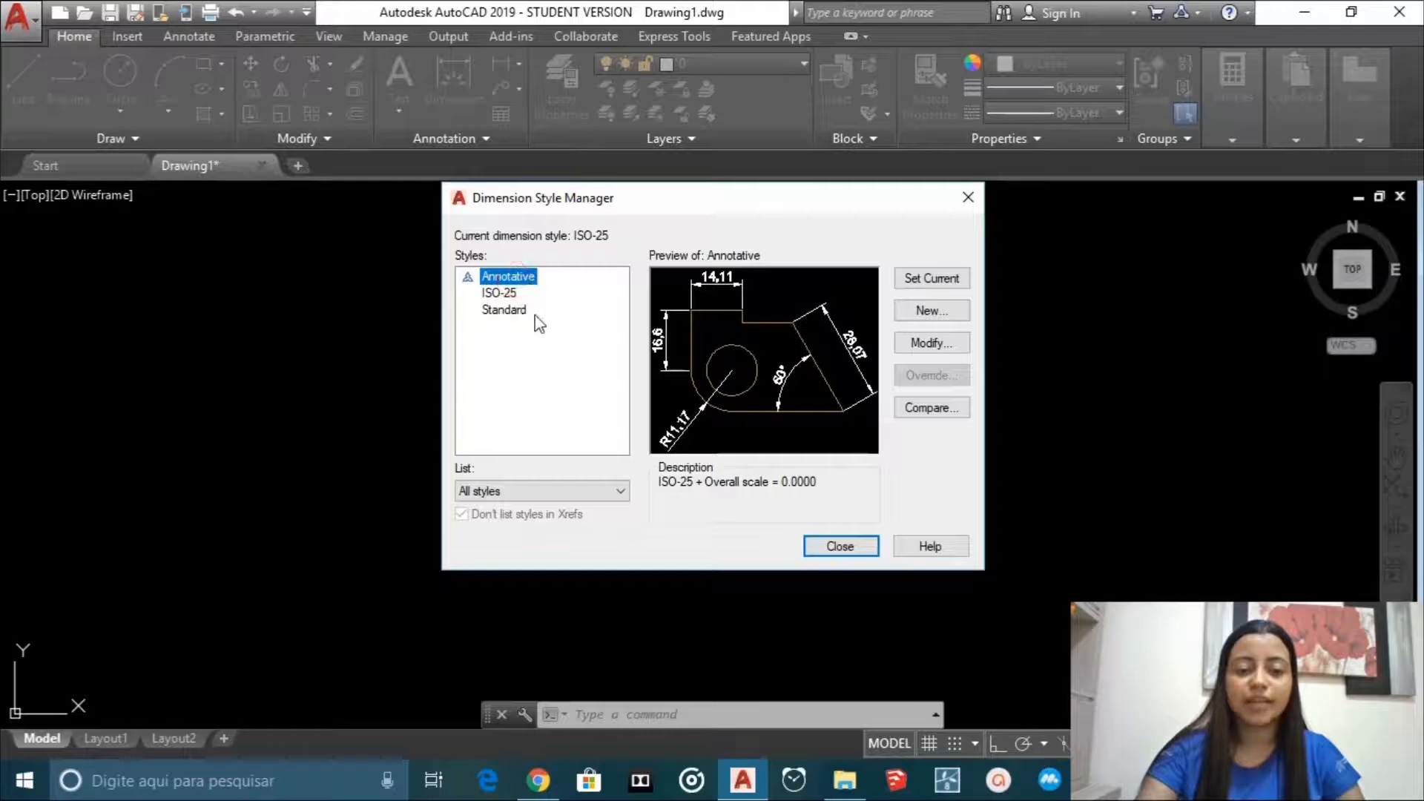
left_click(506, 309)
left_click(509, 294)
- Create a new annotative dimension style based on Annotative for all dimensions, entering a first name as the style name
left_click(519, 279)
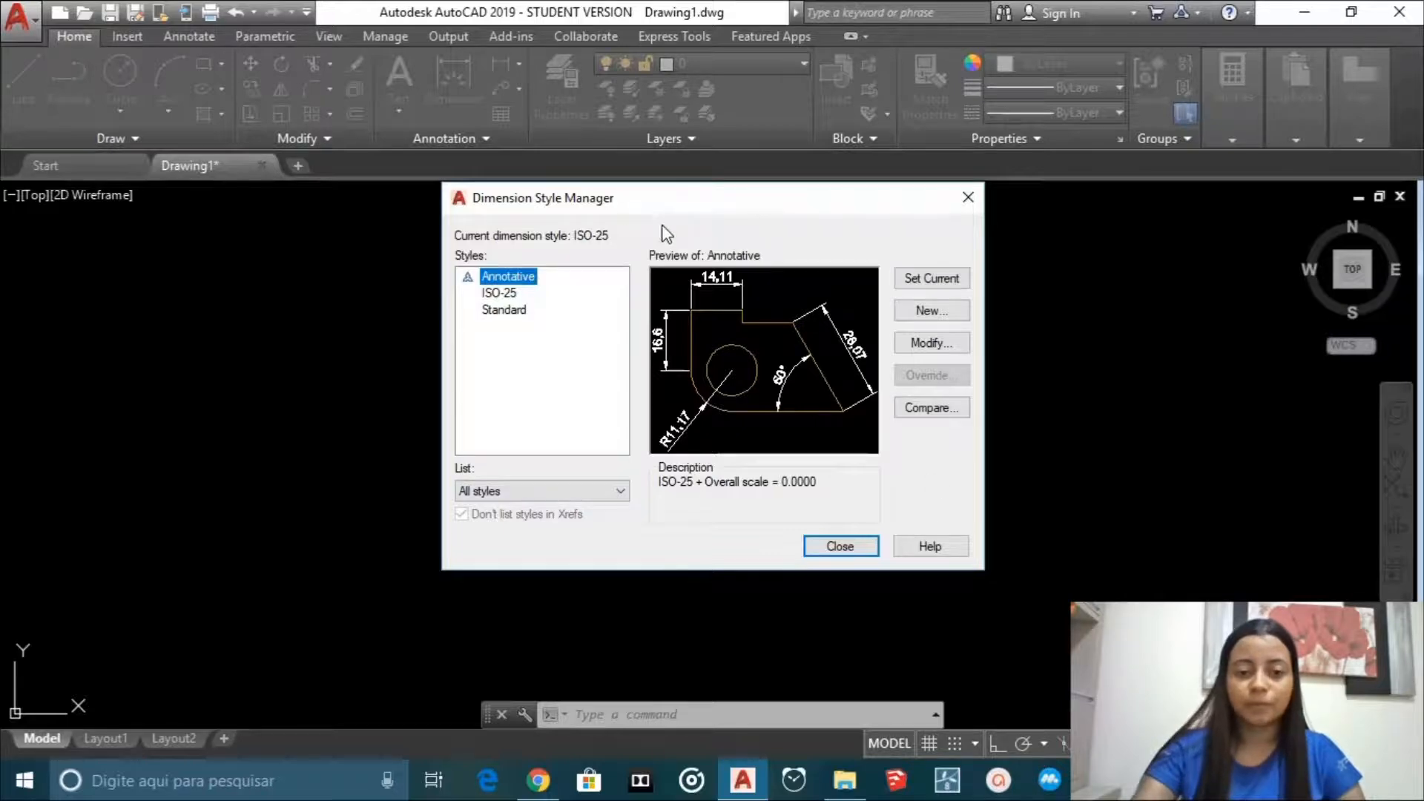
left_click(932, 317)
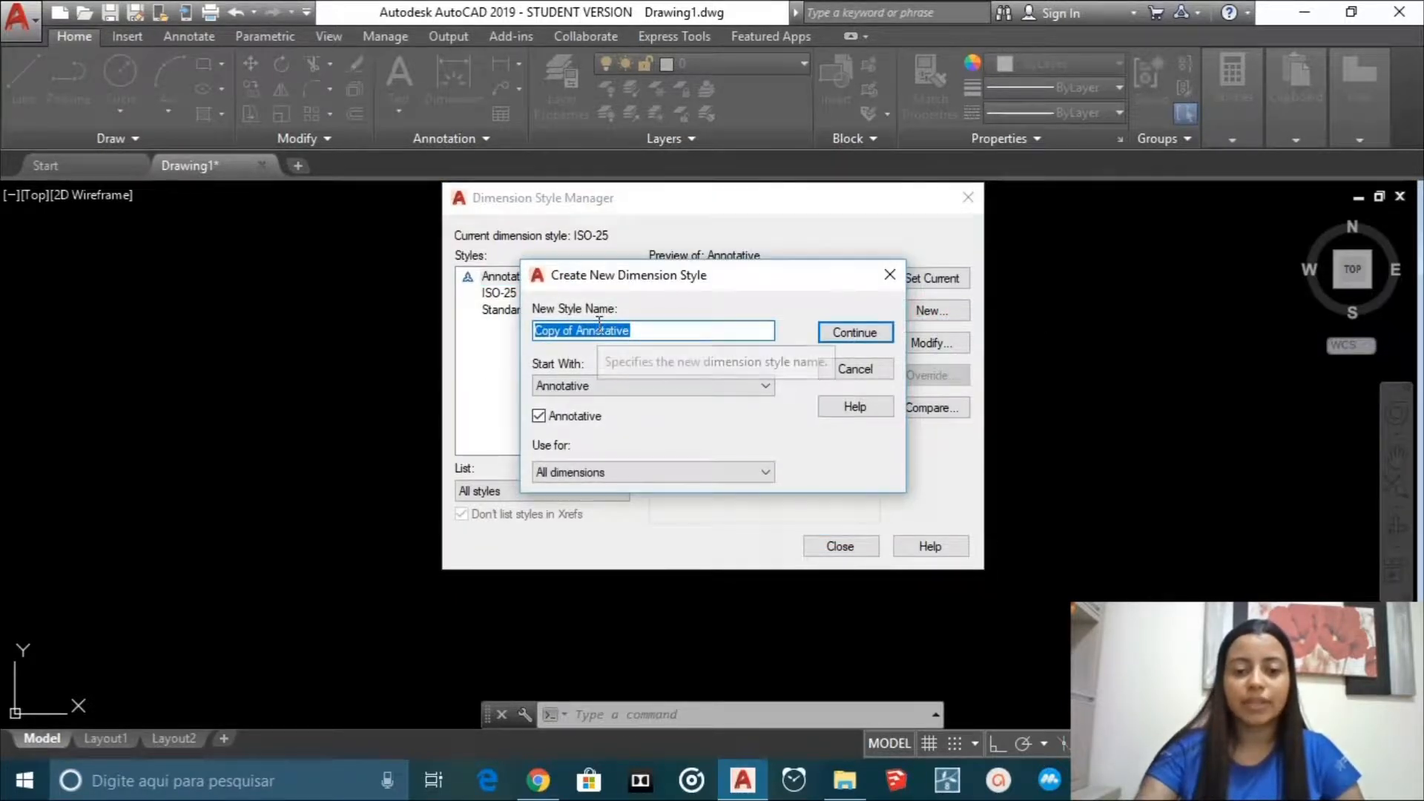
type("NICOLE")
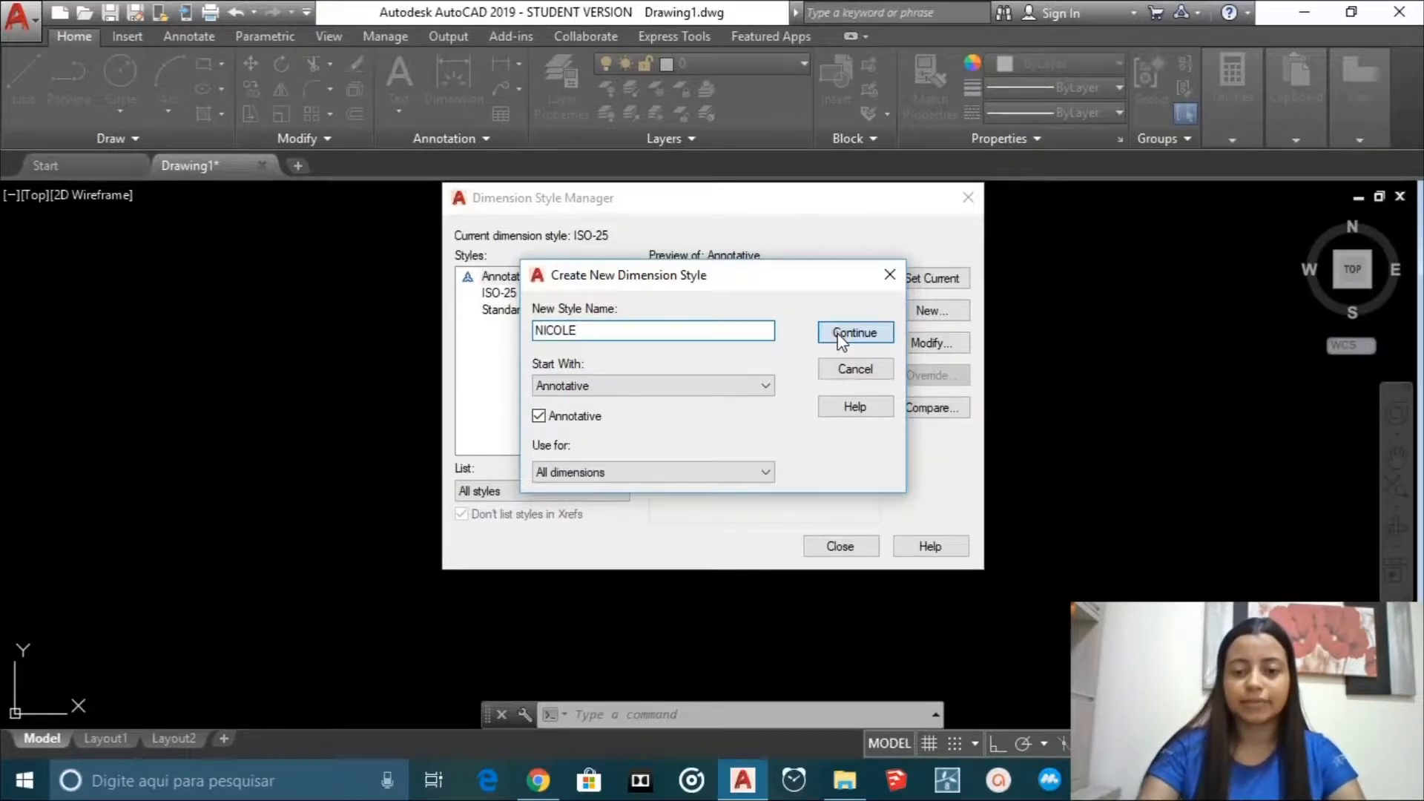
left_click(839, 335)
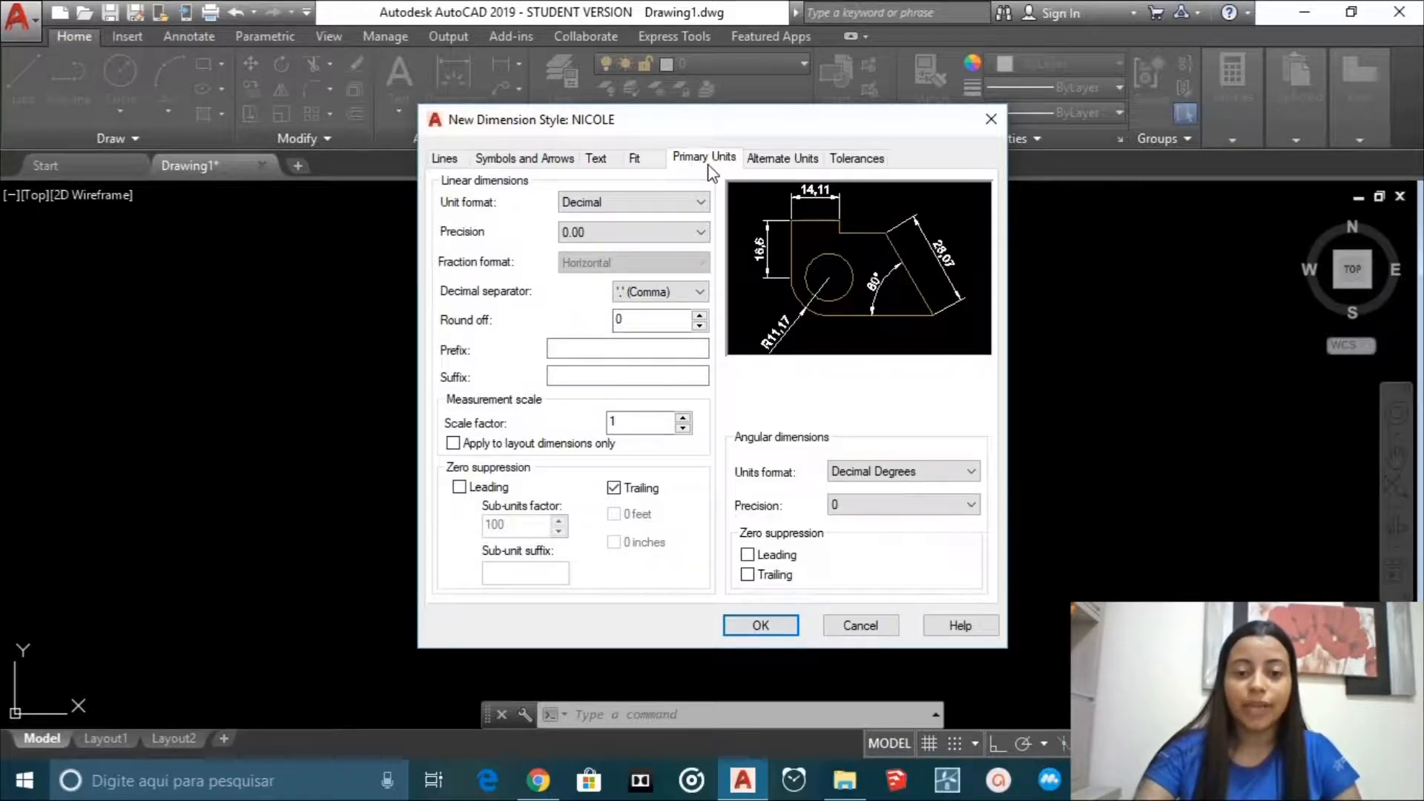
- Try the Engineering unit format for the style's linear dimensions and check its precision options
left_click(676, 204)
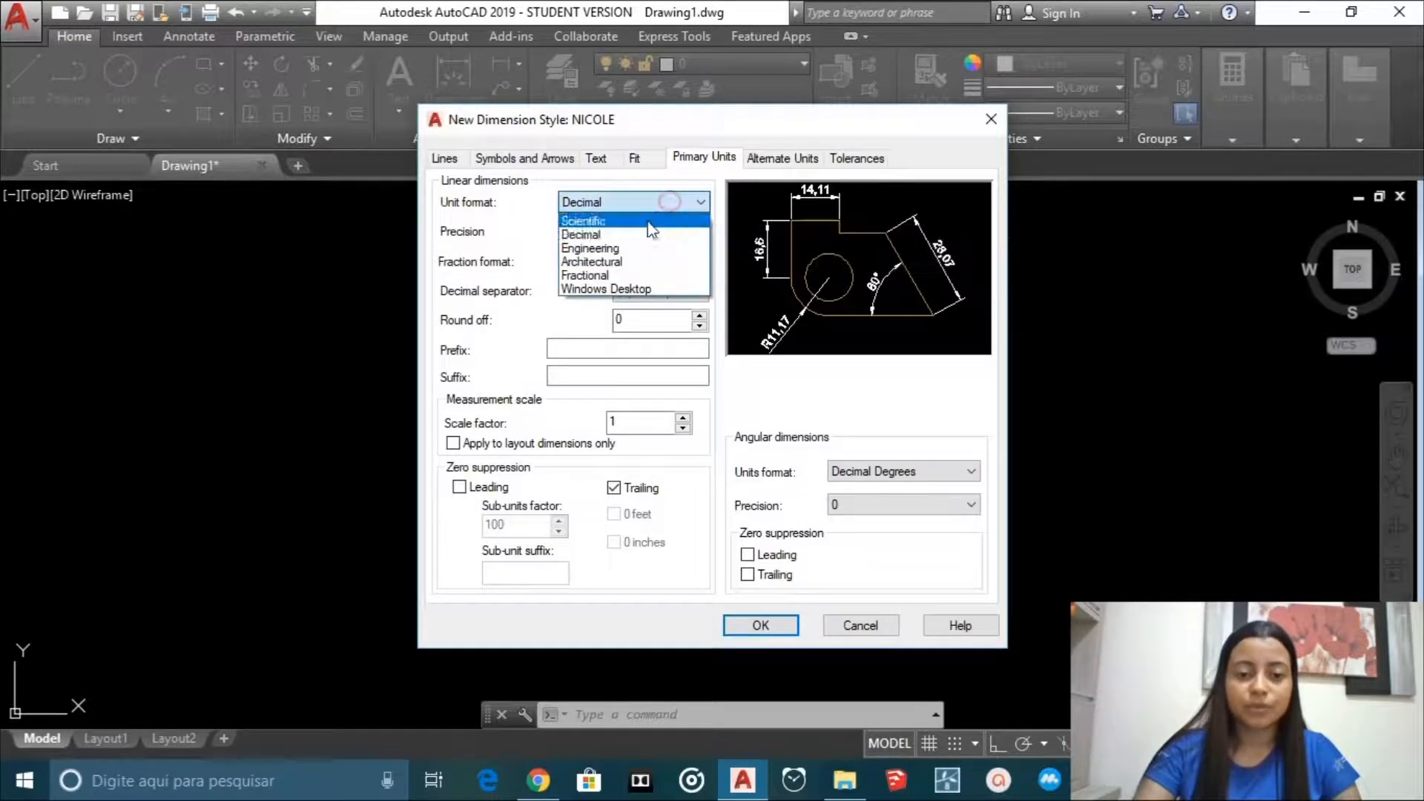
left_click(610, 236)
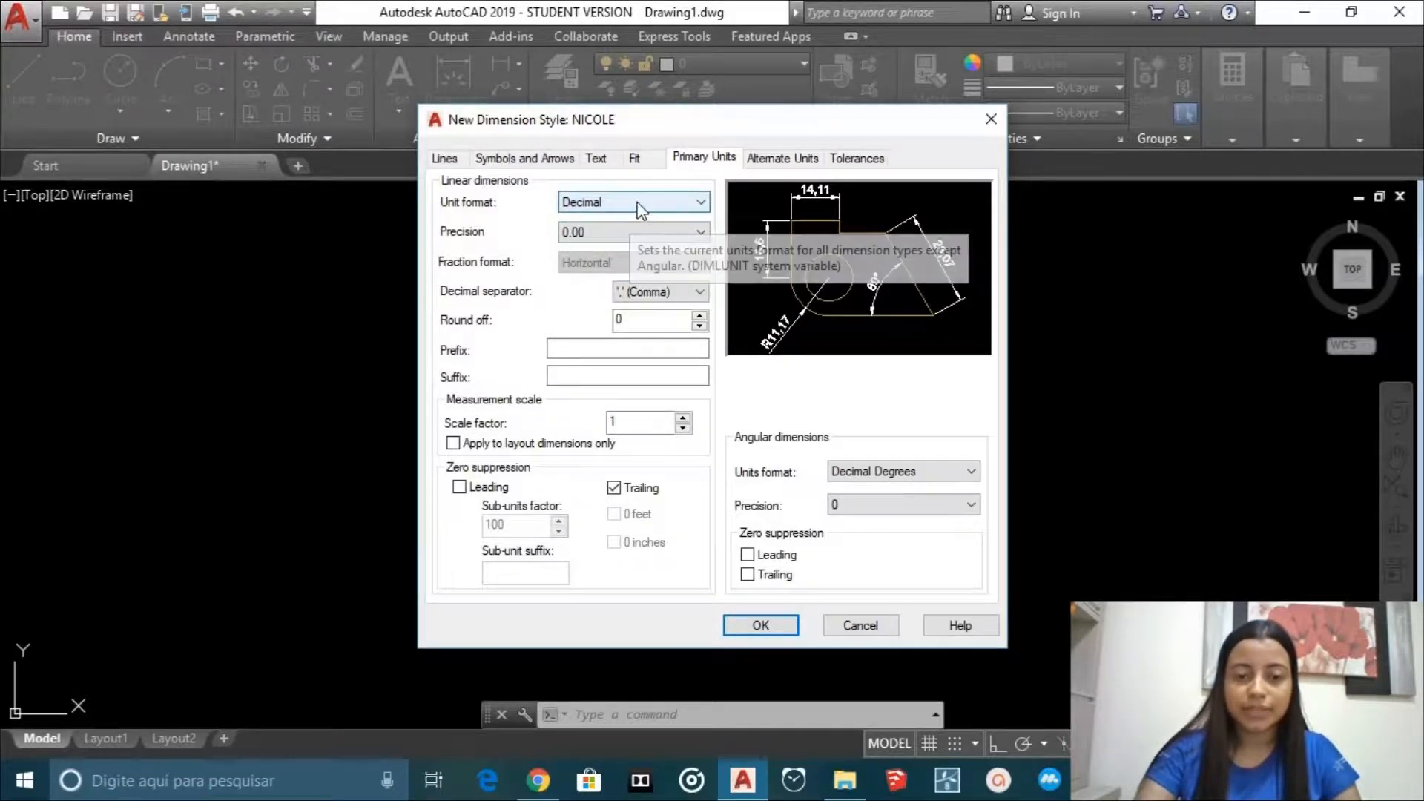
left_click(657, 200)
left_click(631, 245)
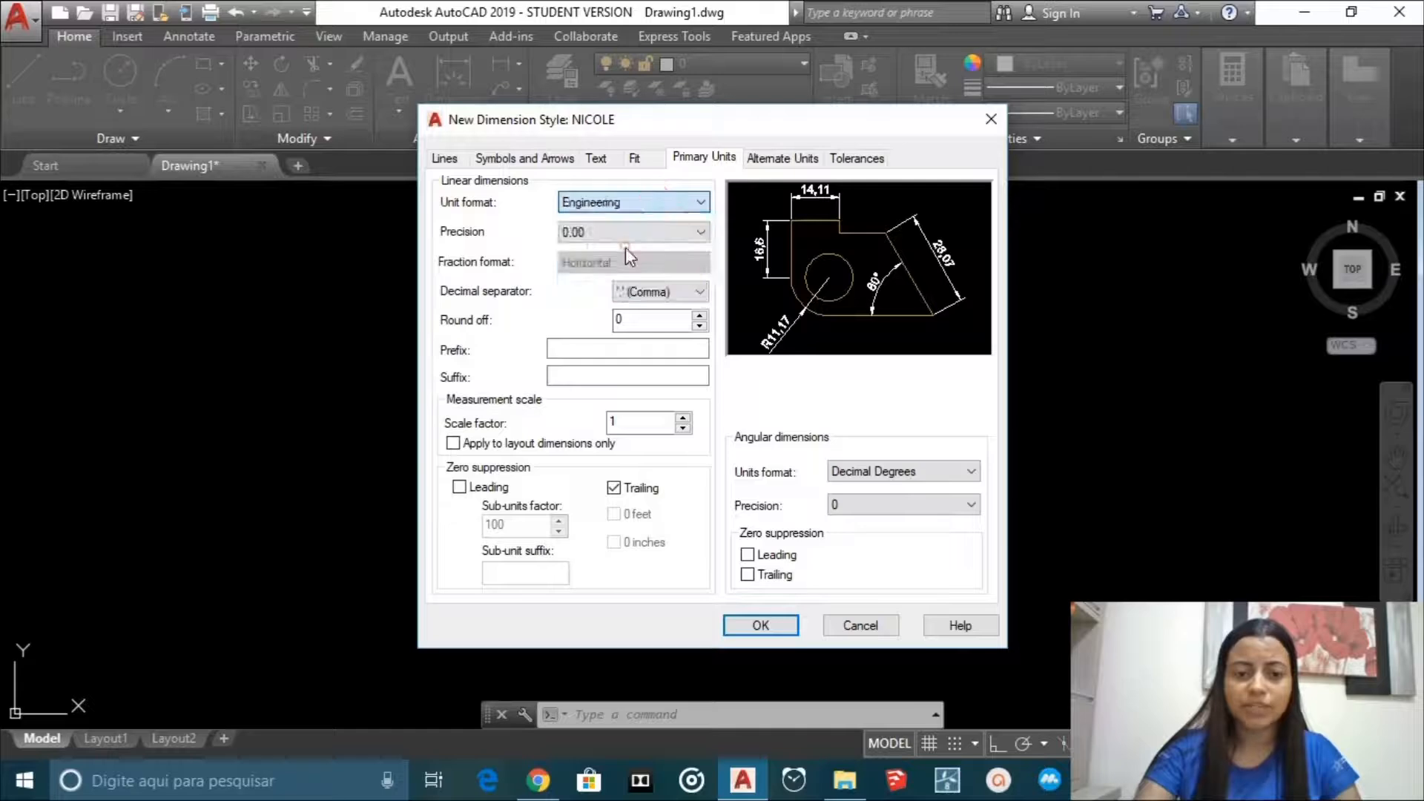
left_click(638, 233)
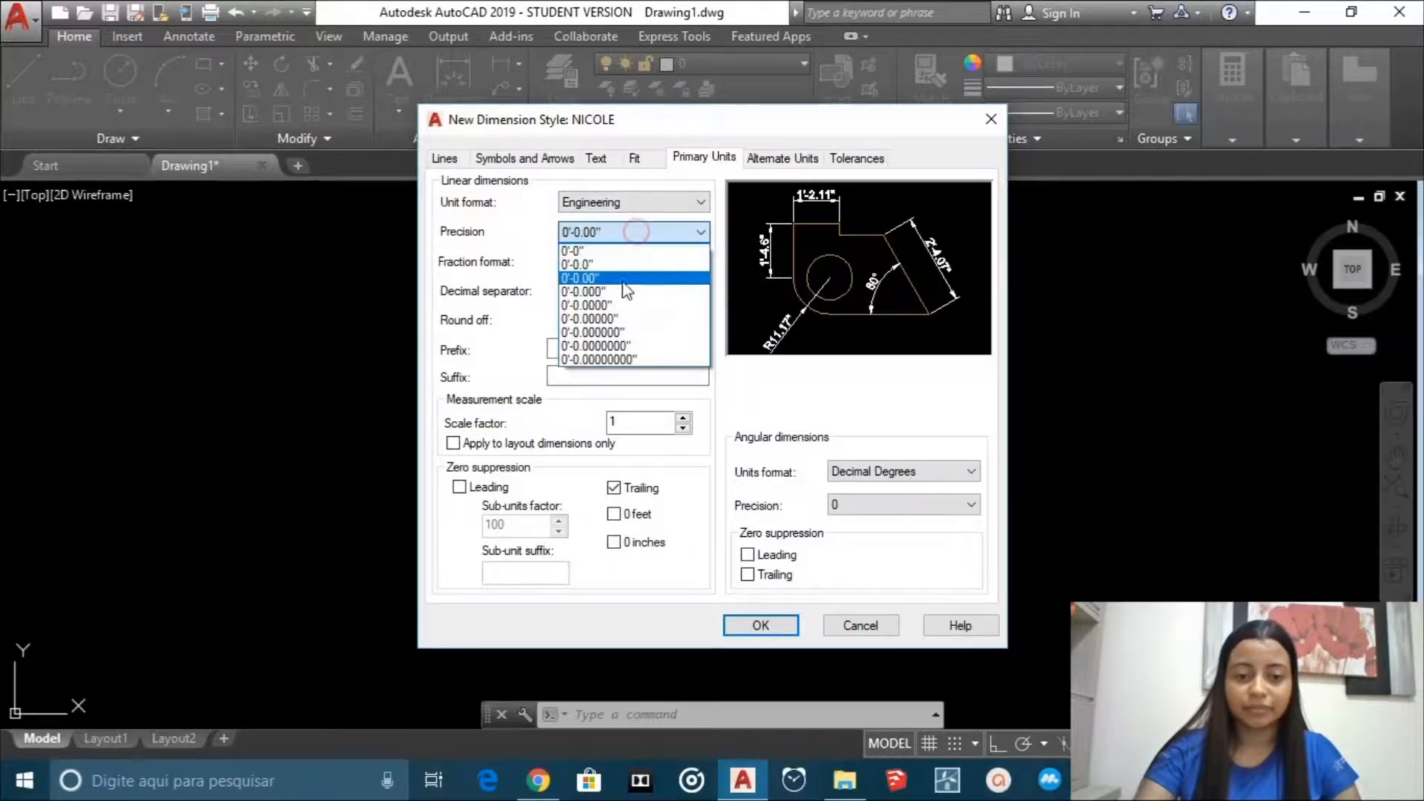
left_click(635, 231)
left_click(650, 237)
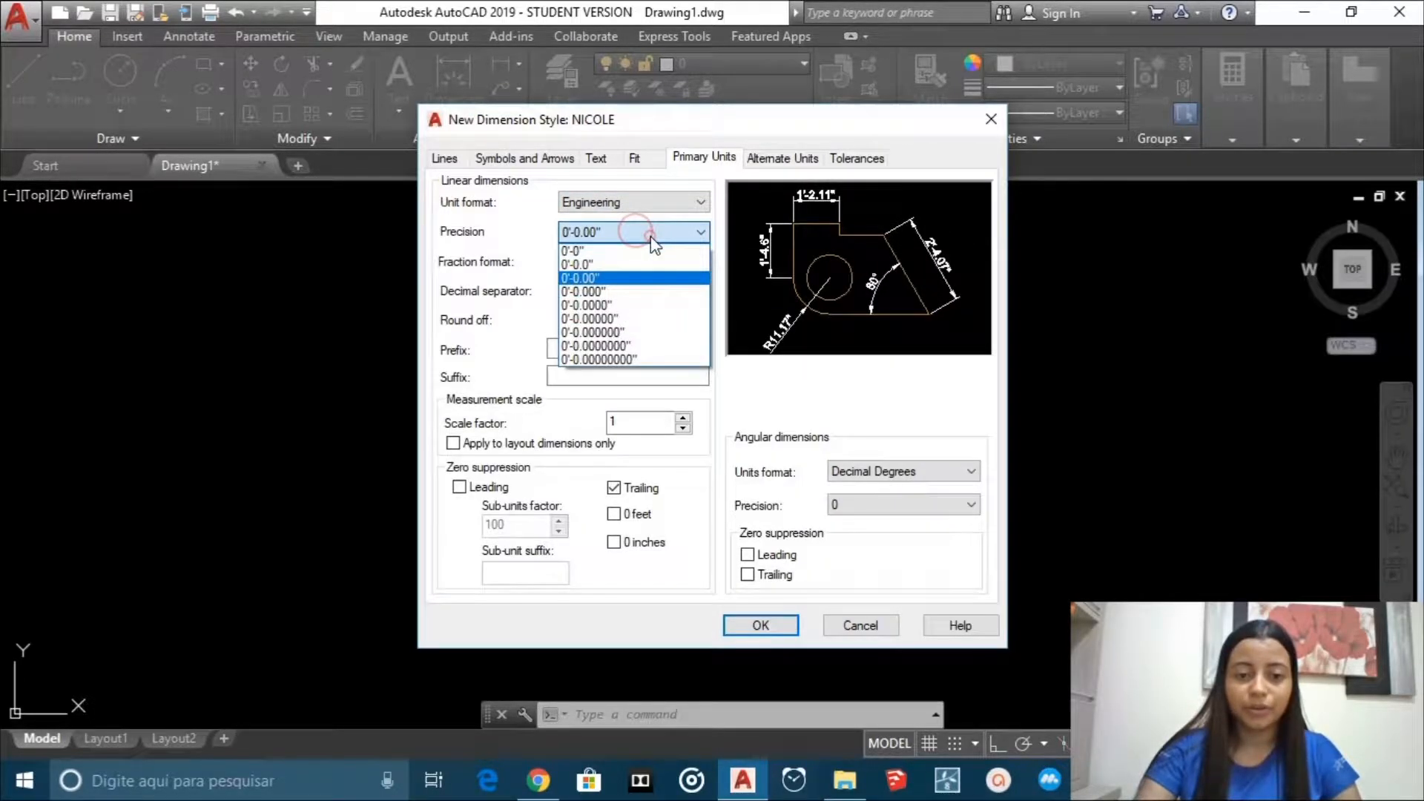
left_click(623, 232)
- Set the linear dimensions' primary units to Decimal format with a precision of 0.00
left_click(648, 209)
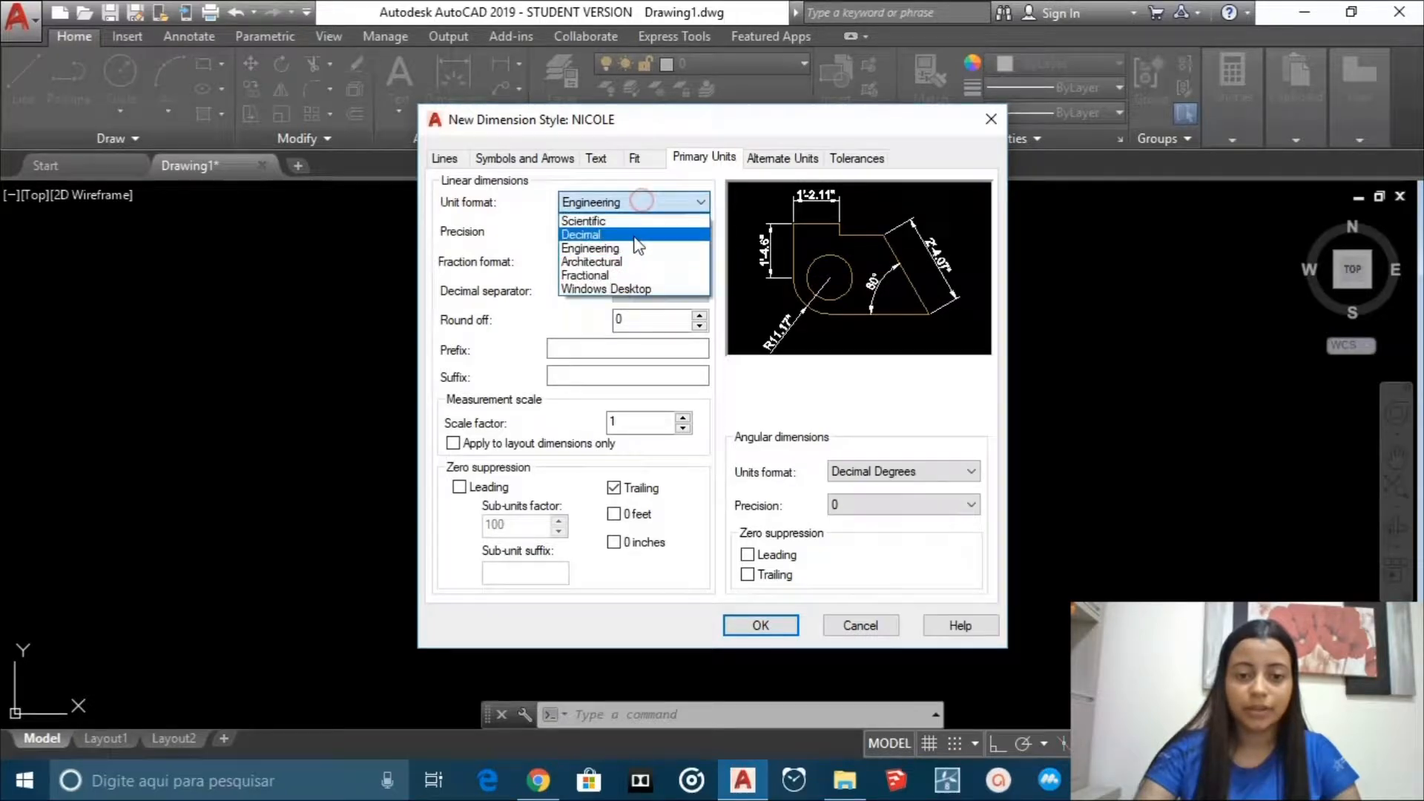
left_click(591, 234)
left_click(602, 233)
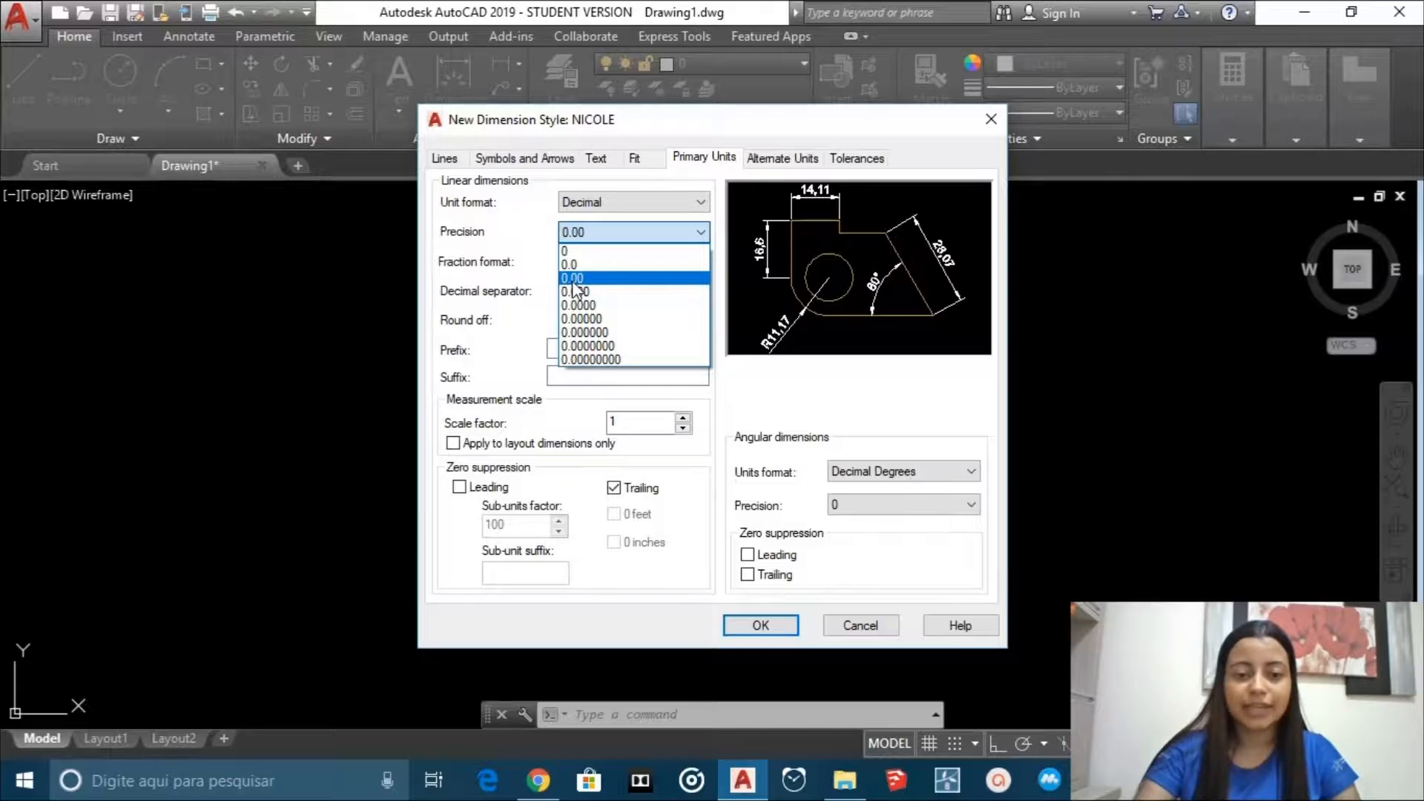
left_click(584, 282)
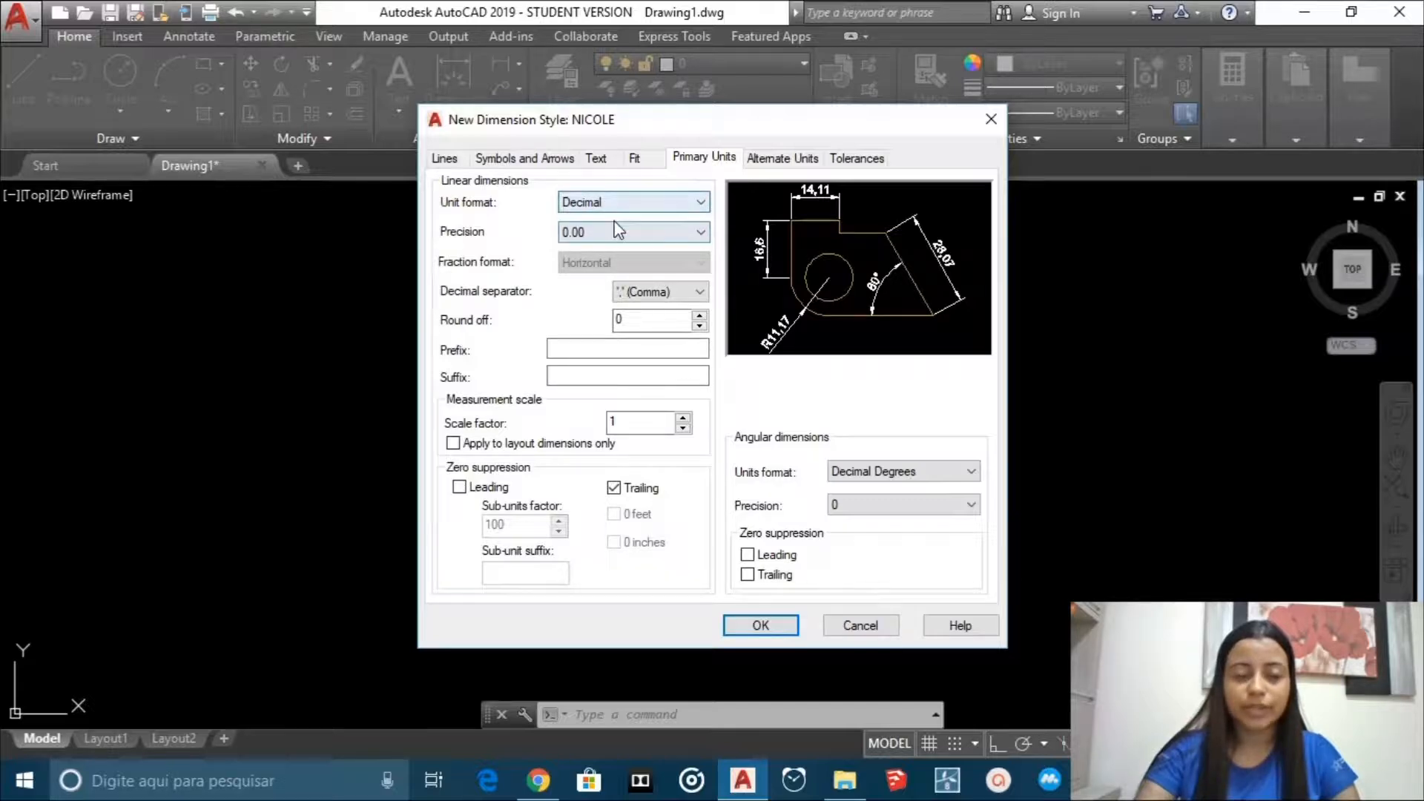
- Set the color of the new style's dimension lines to Red
left_click(445, 158)
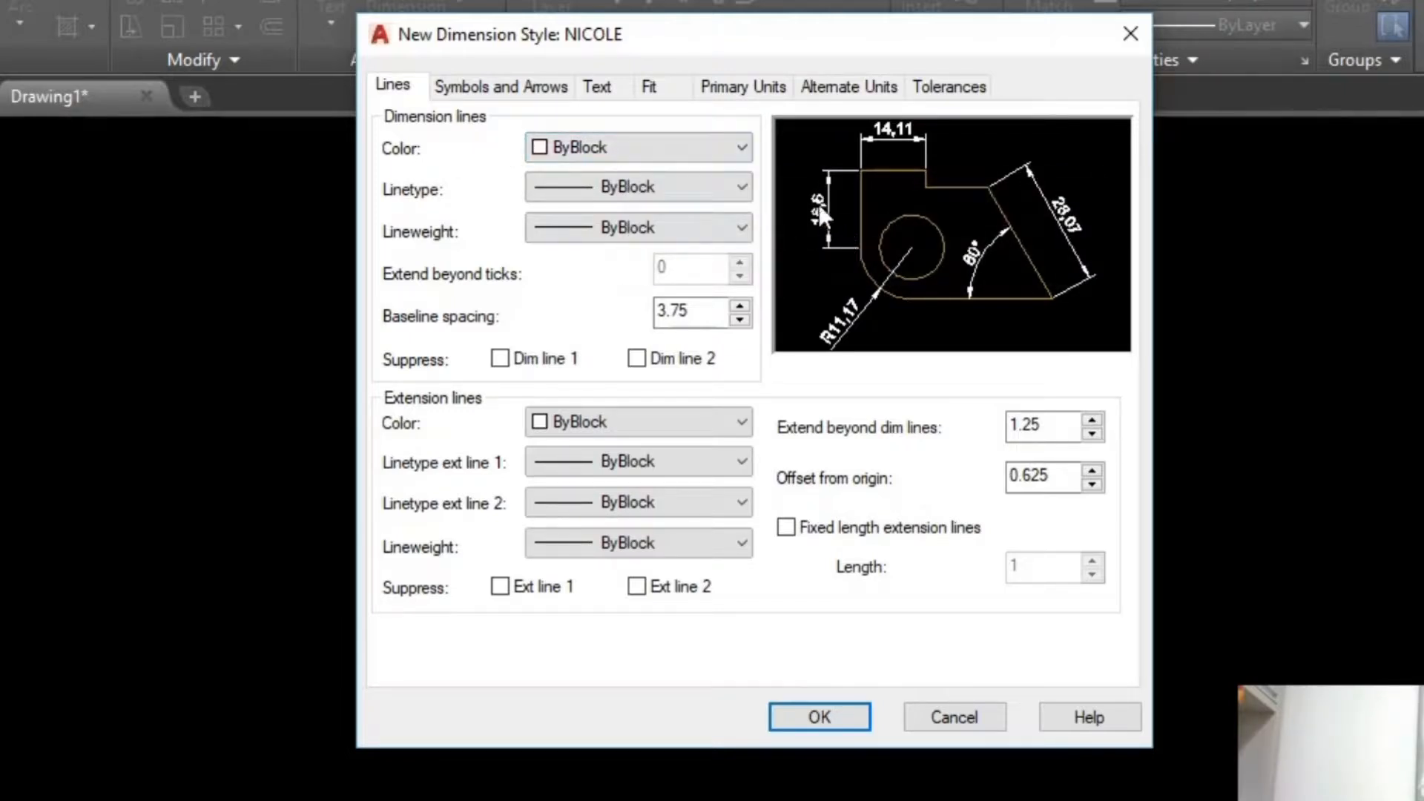
left_click(629, 148)
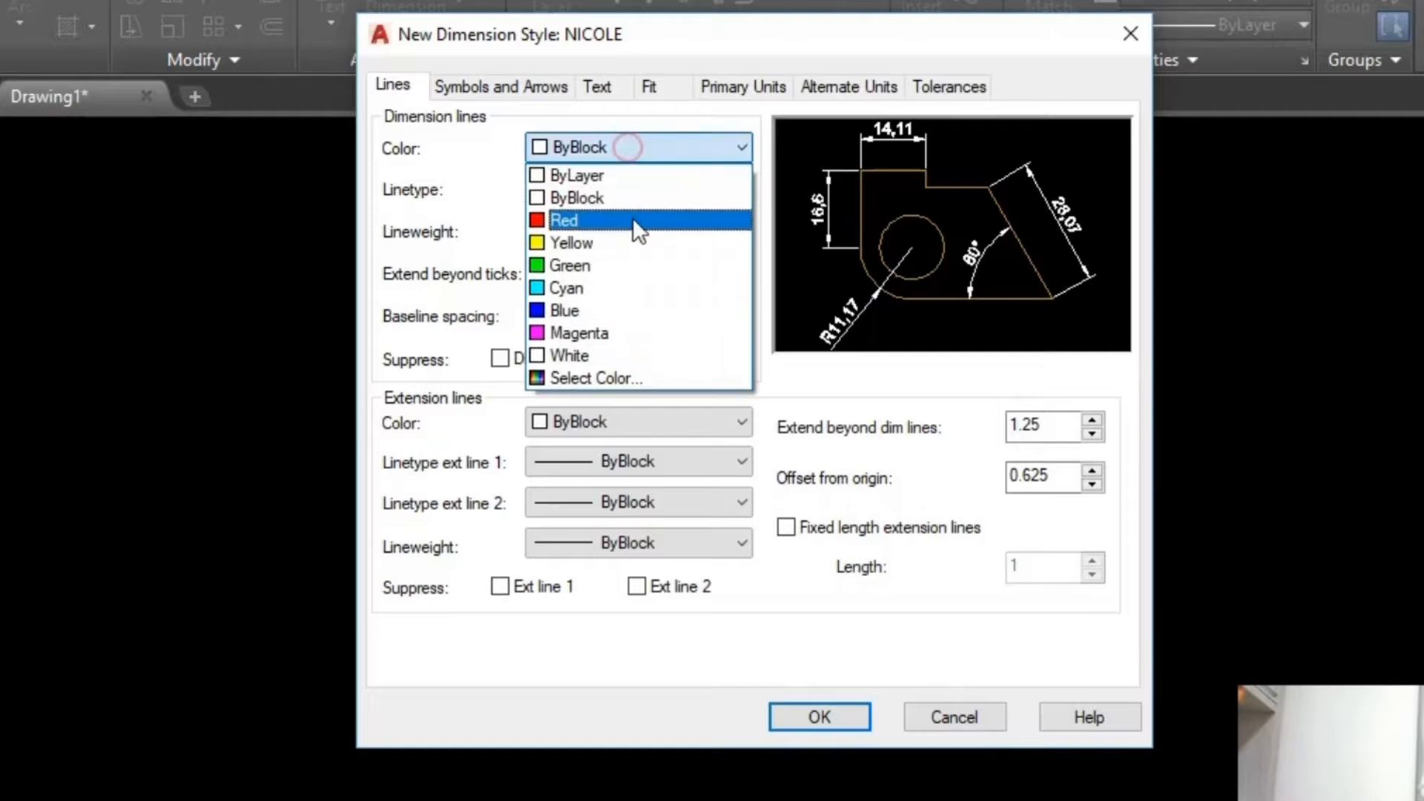
left_click(608, 221)
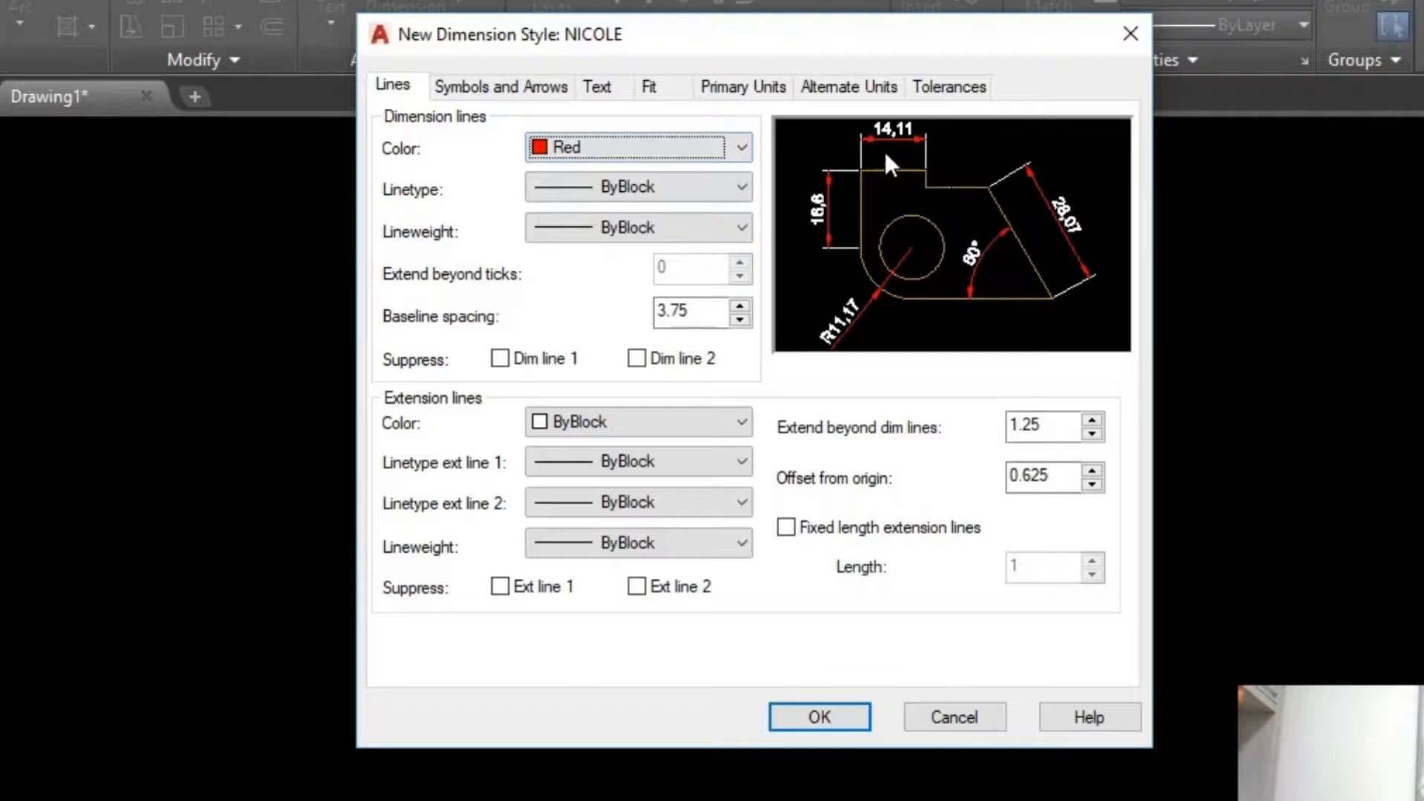
- Set the dimension lines' linetype to Continuous and their lineweight to 0.00 mm
left_click(571, 186)
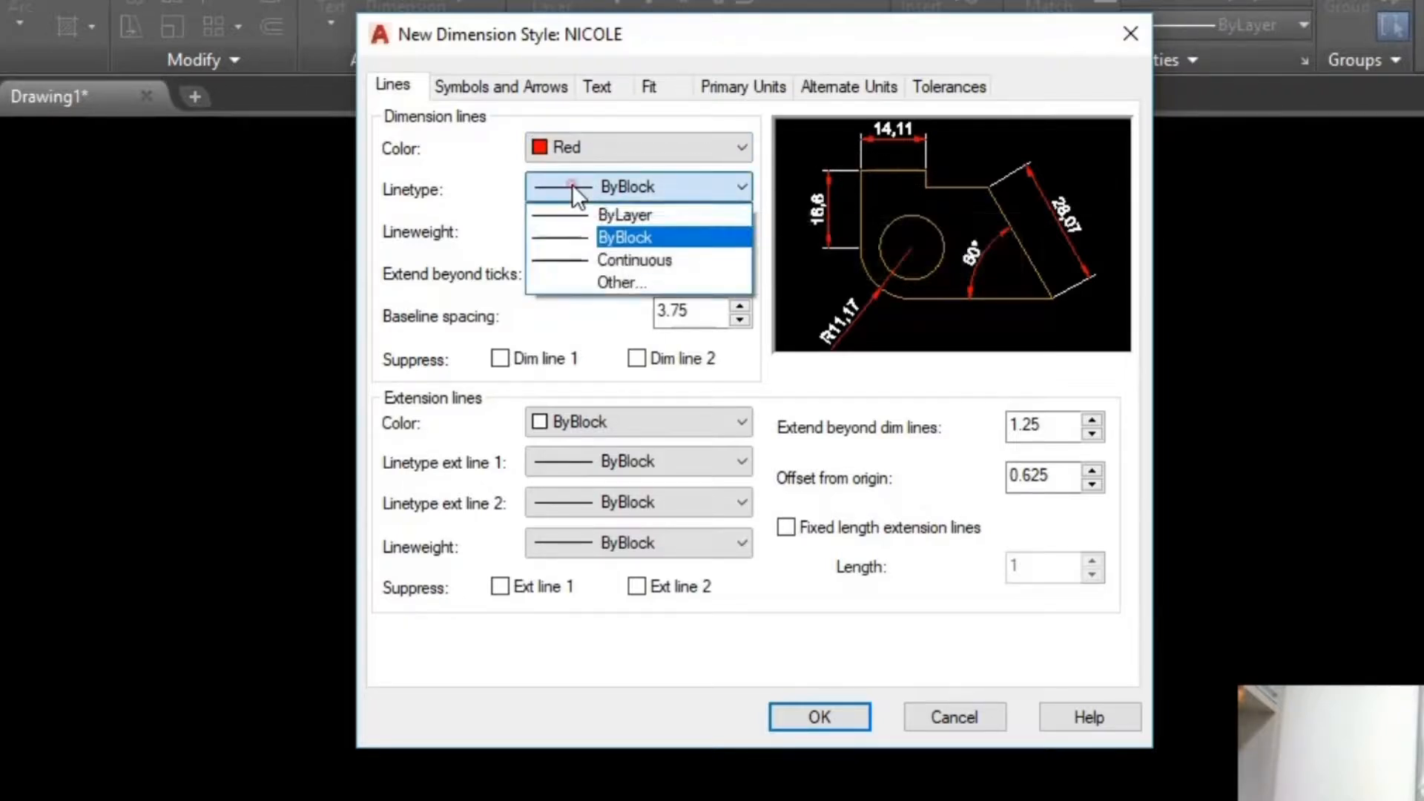
left_click(630, 259)
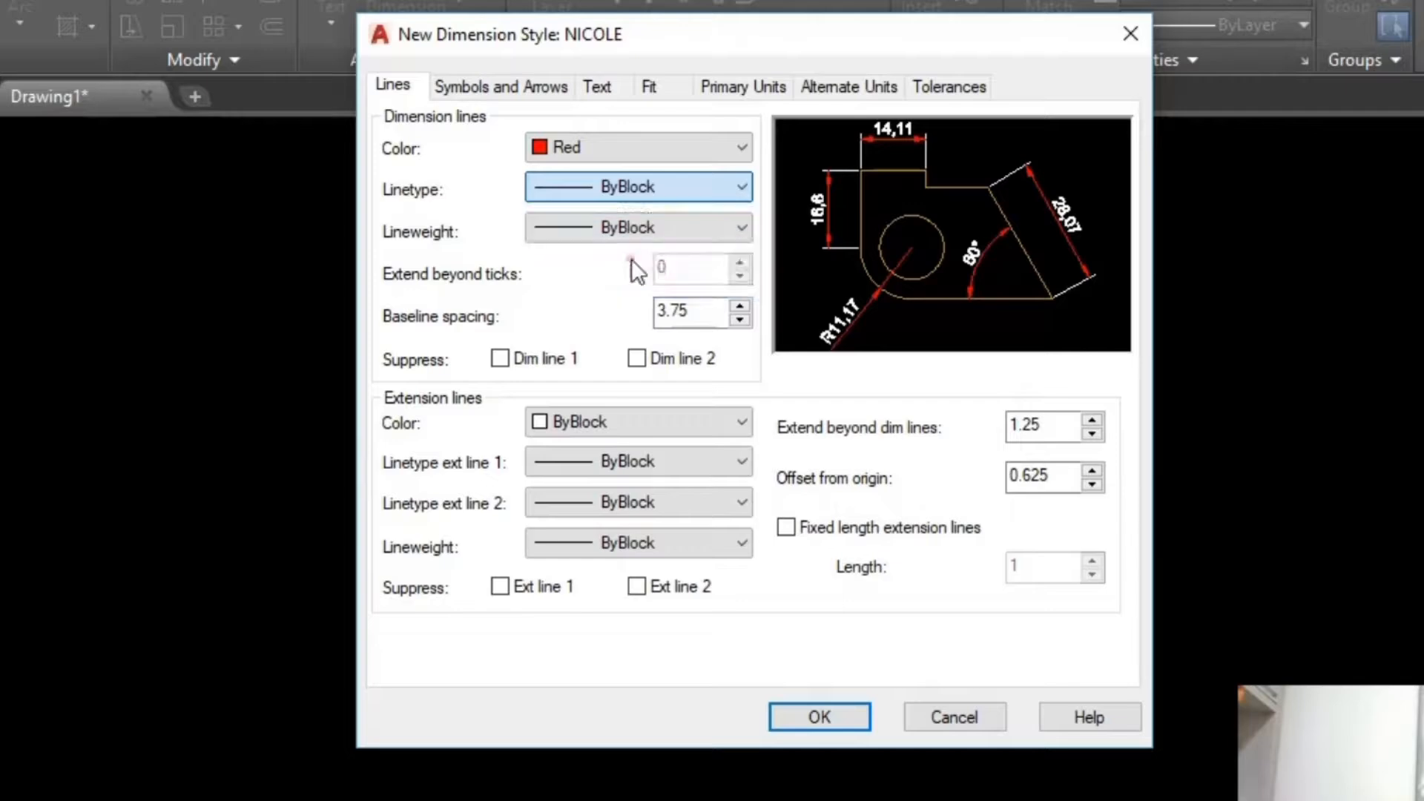
left_click(652, 188)
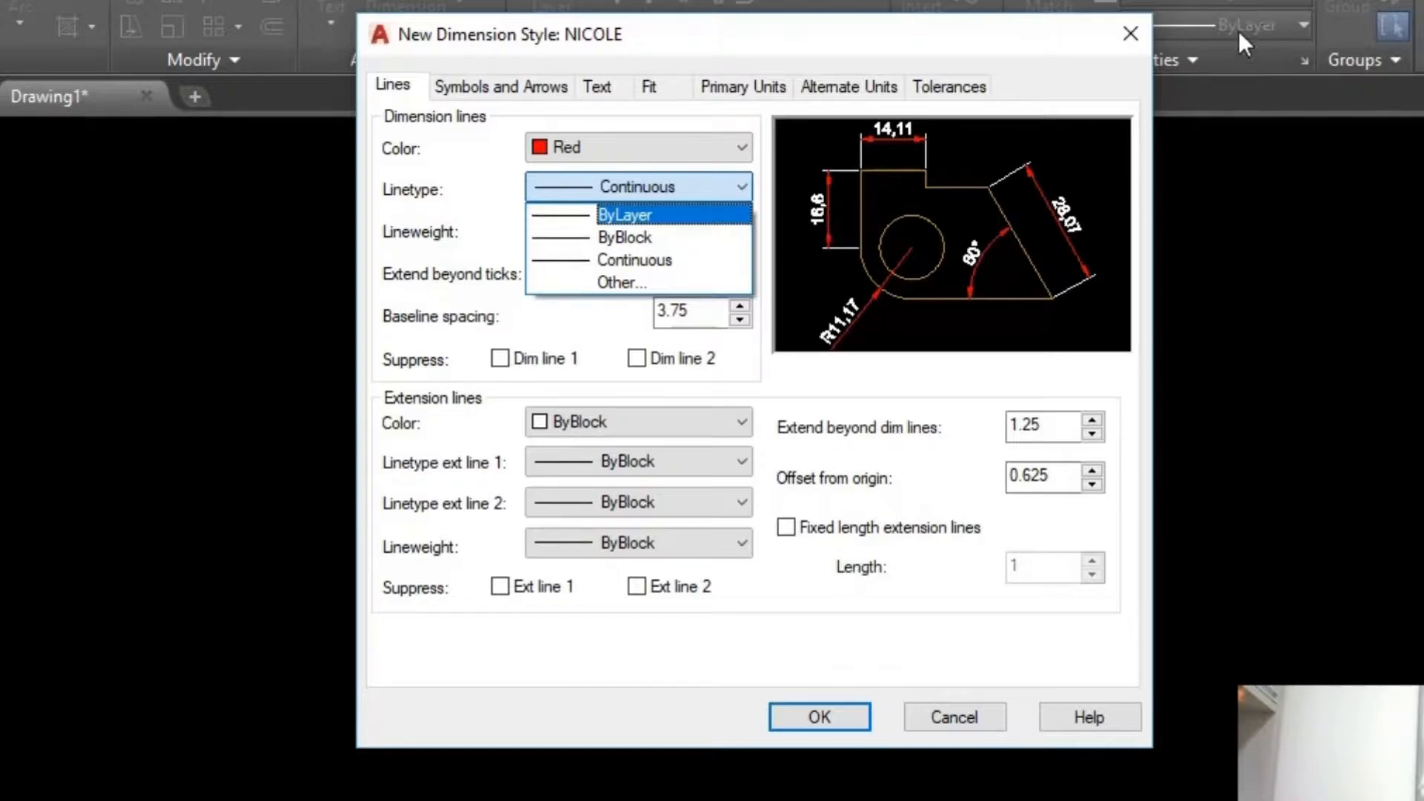
left_click(629, 261)
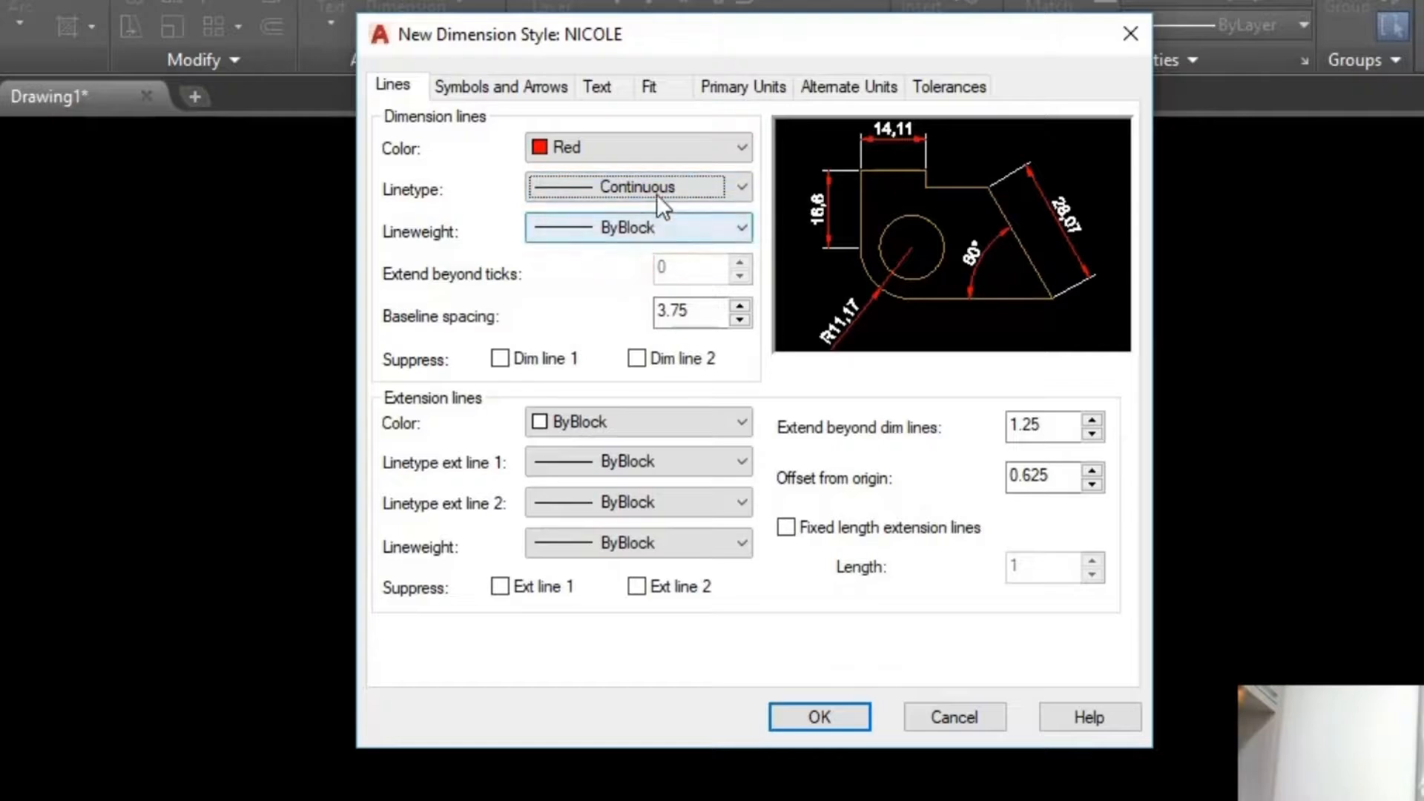
left_click(607, 232)
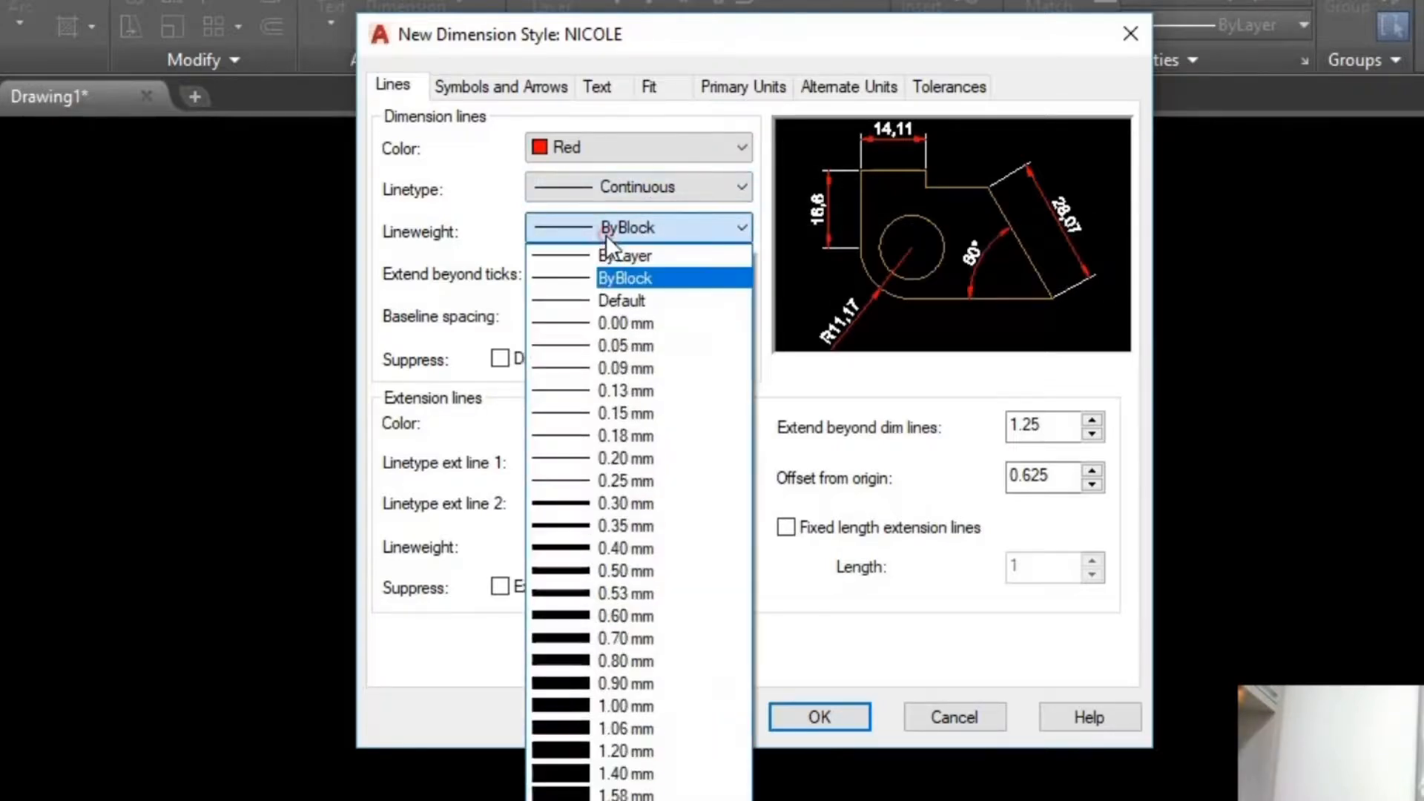
left_click(578, 326)
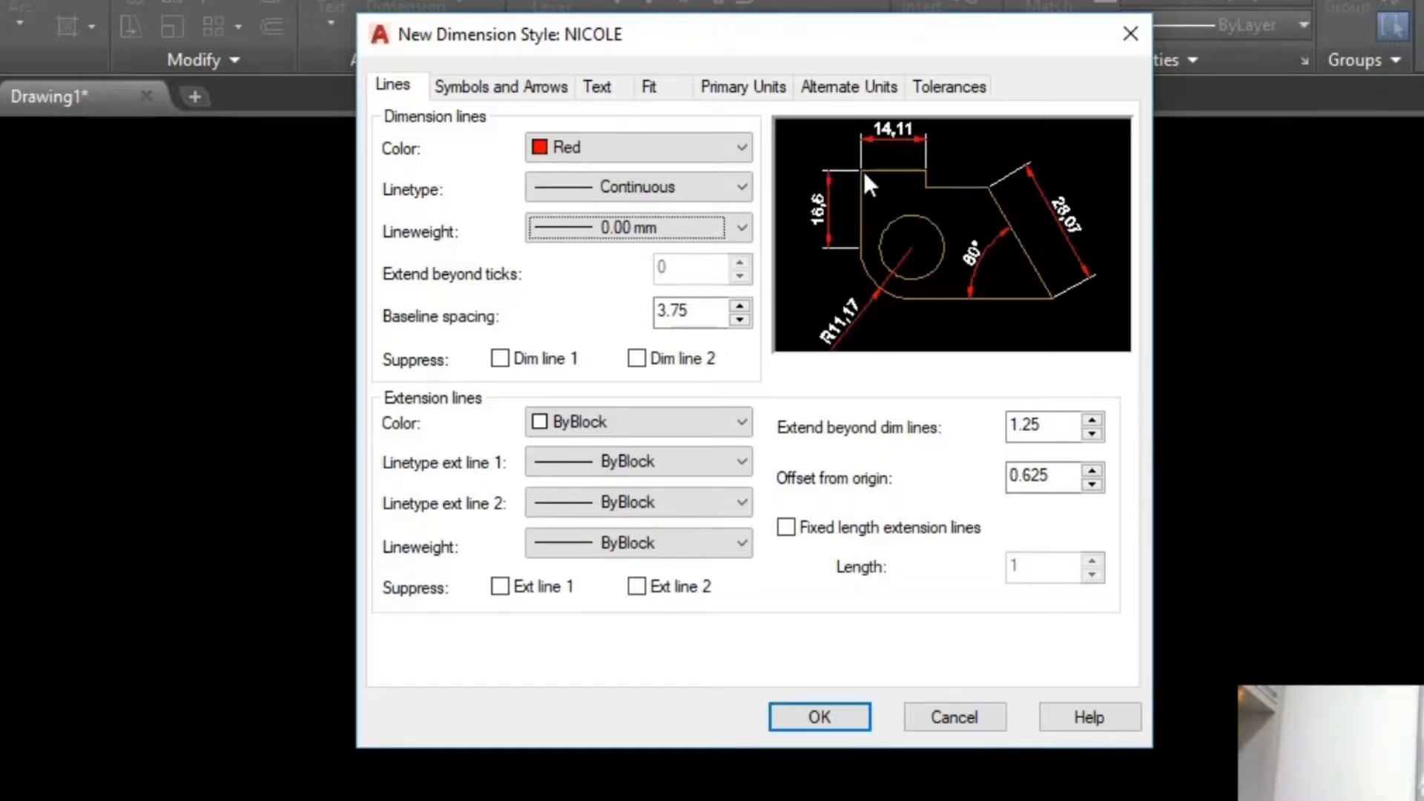
- Set the extension lines' color to the dark gray index color 251
left_click(606, 419)
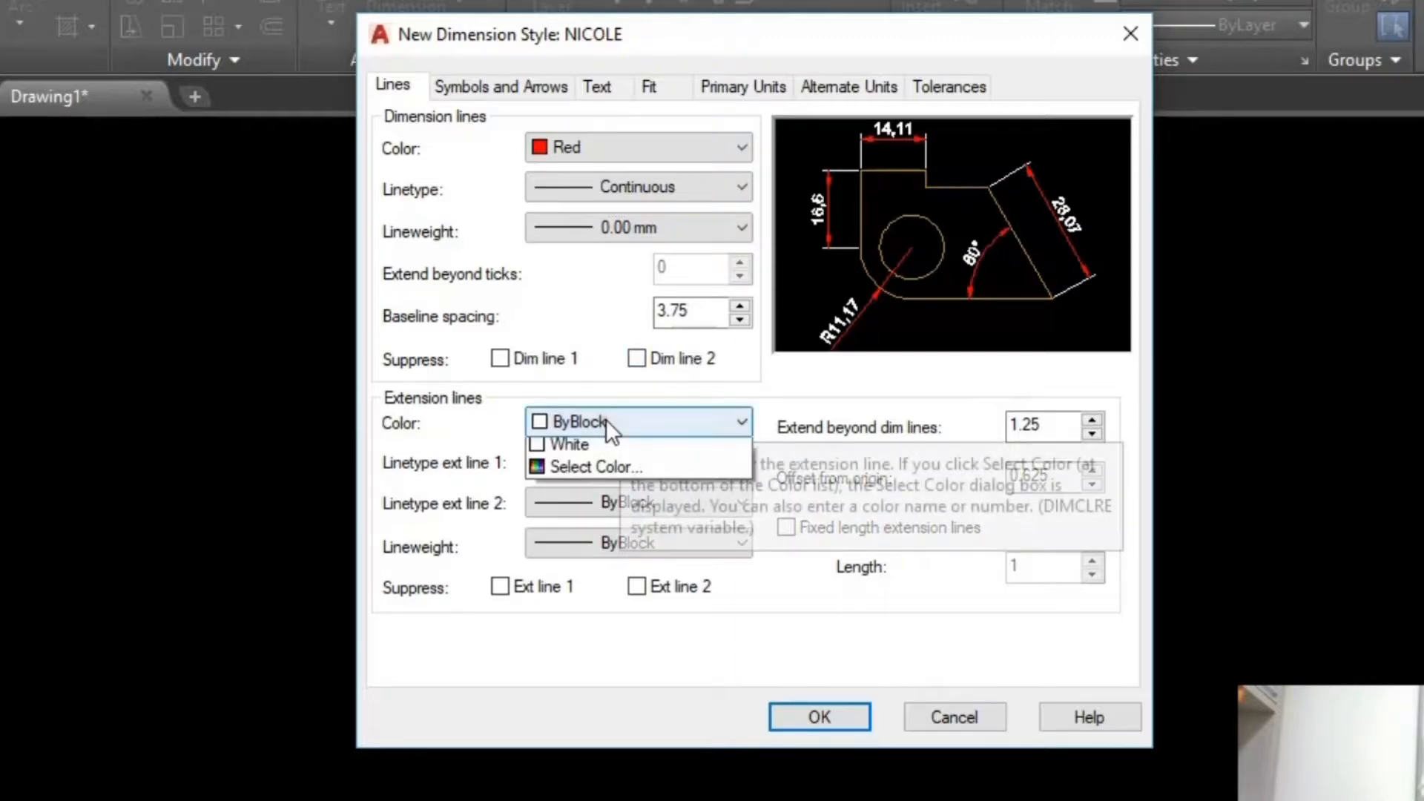
left_click(611, 651)
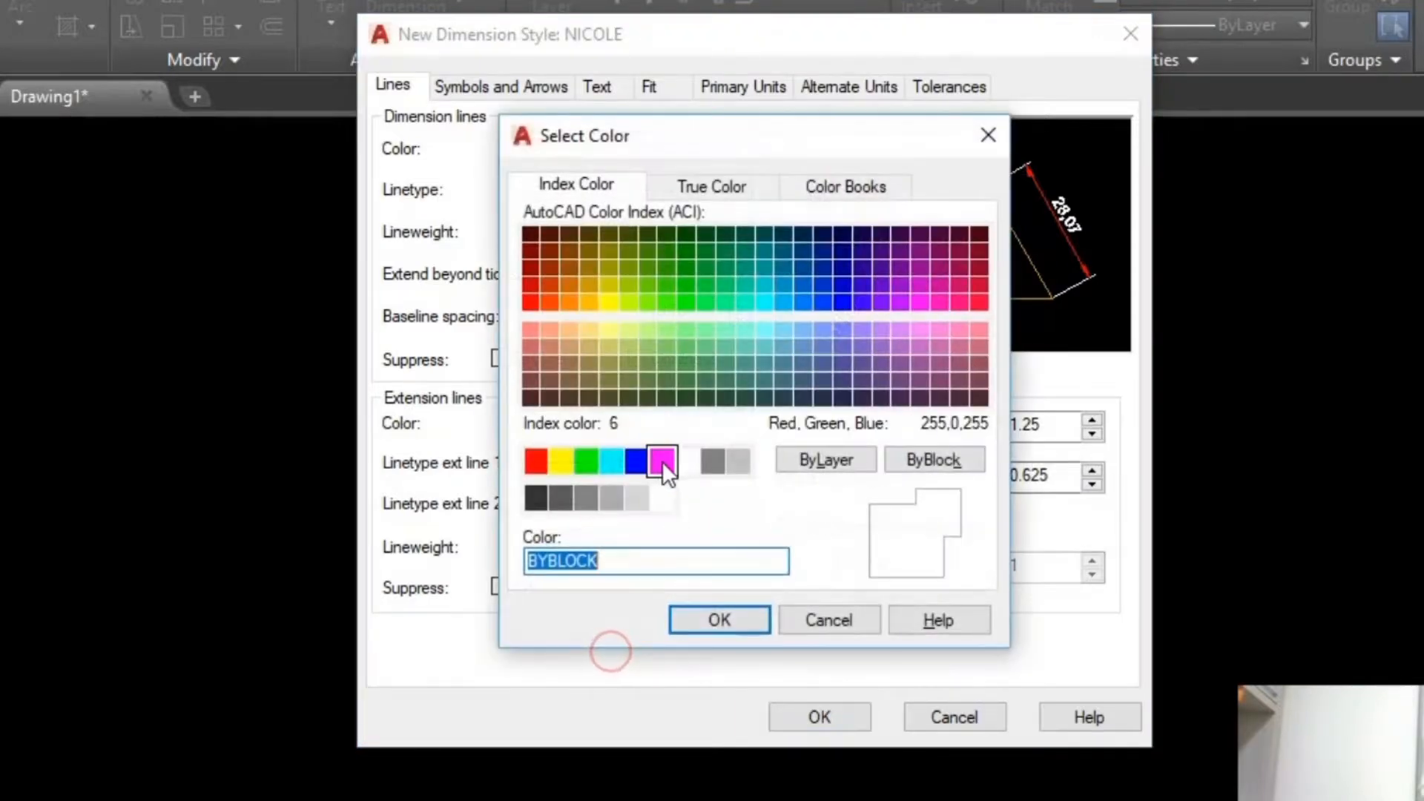
left_click(562, 498)
left_click(717, 621)
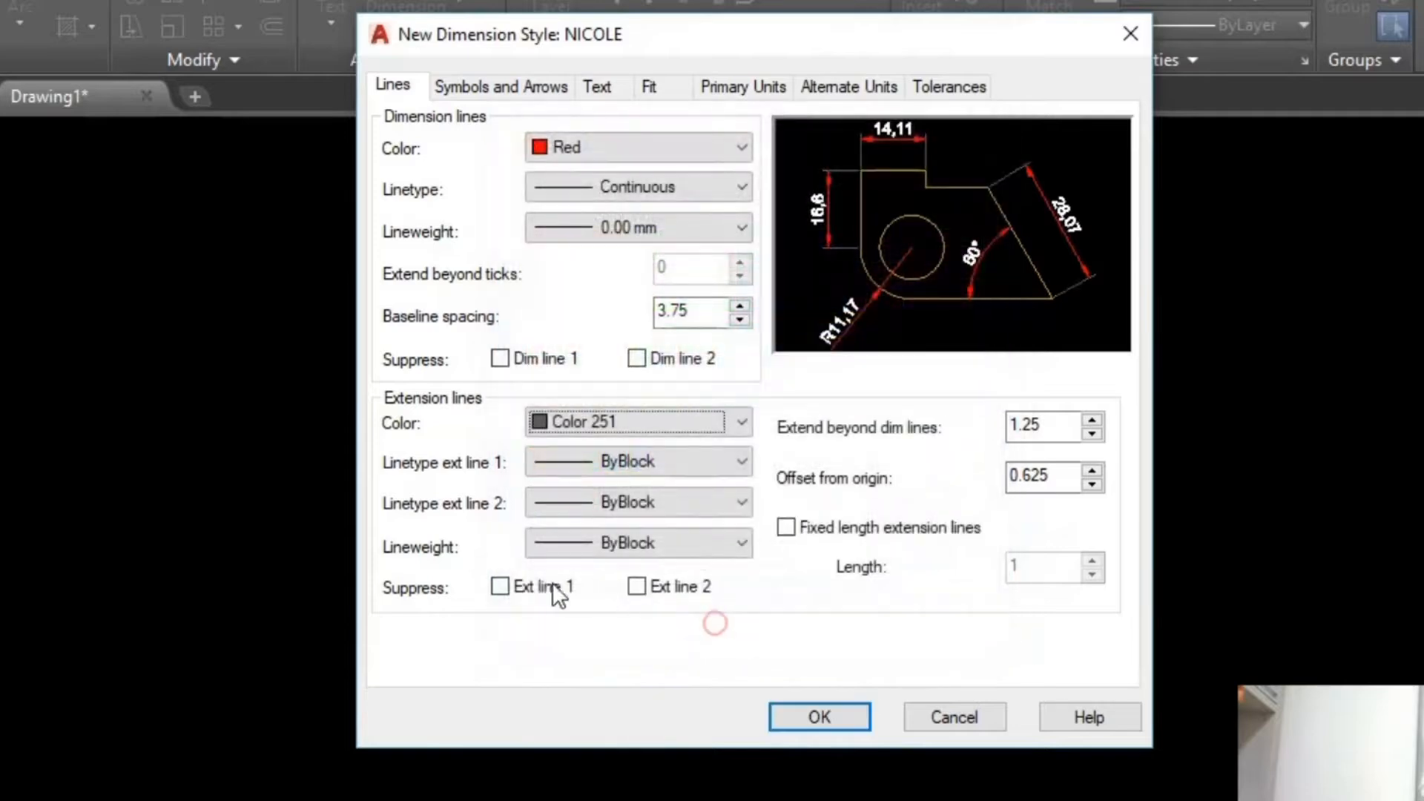
left_click(735, 423)
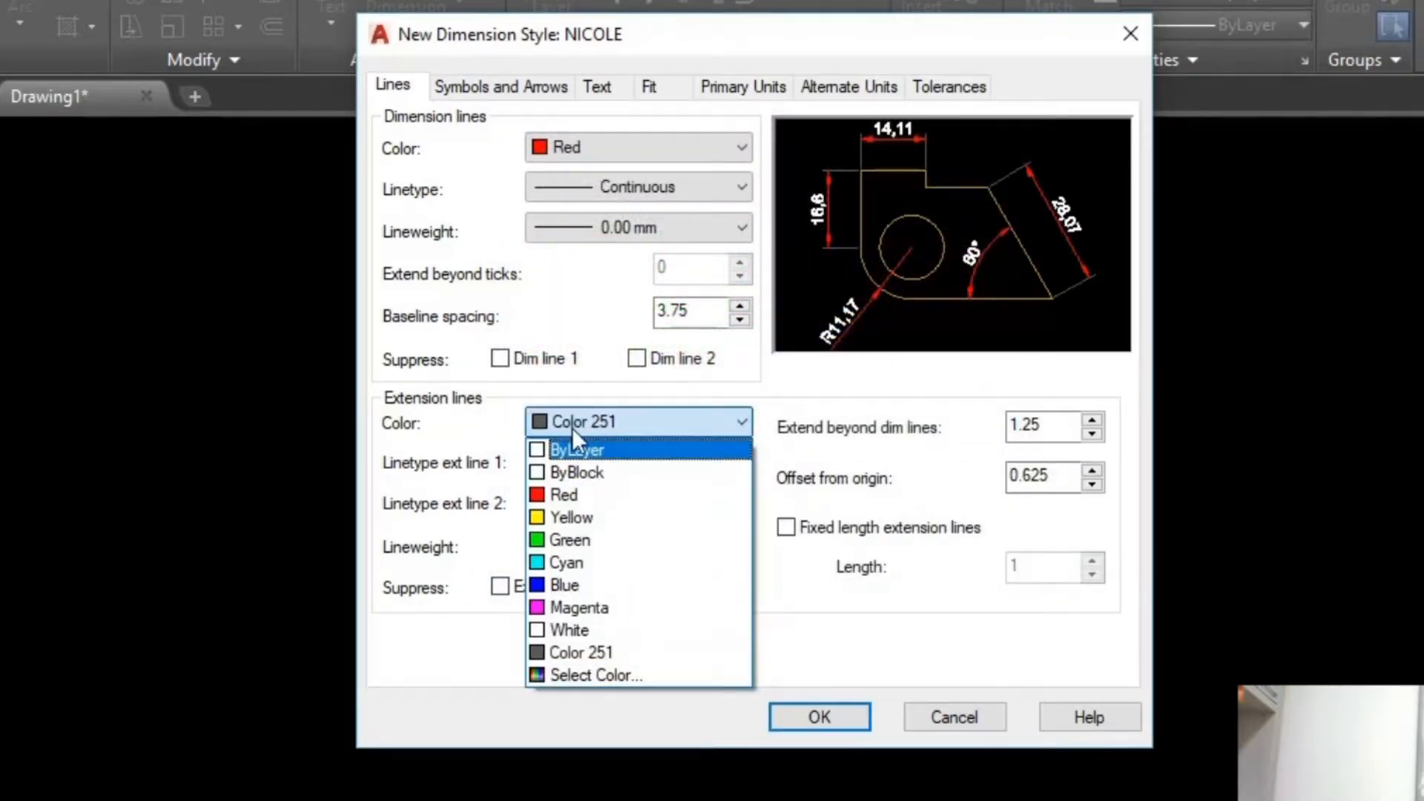
left_click(625, 674)
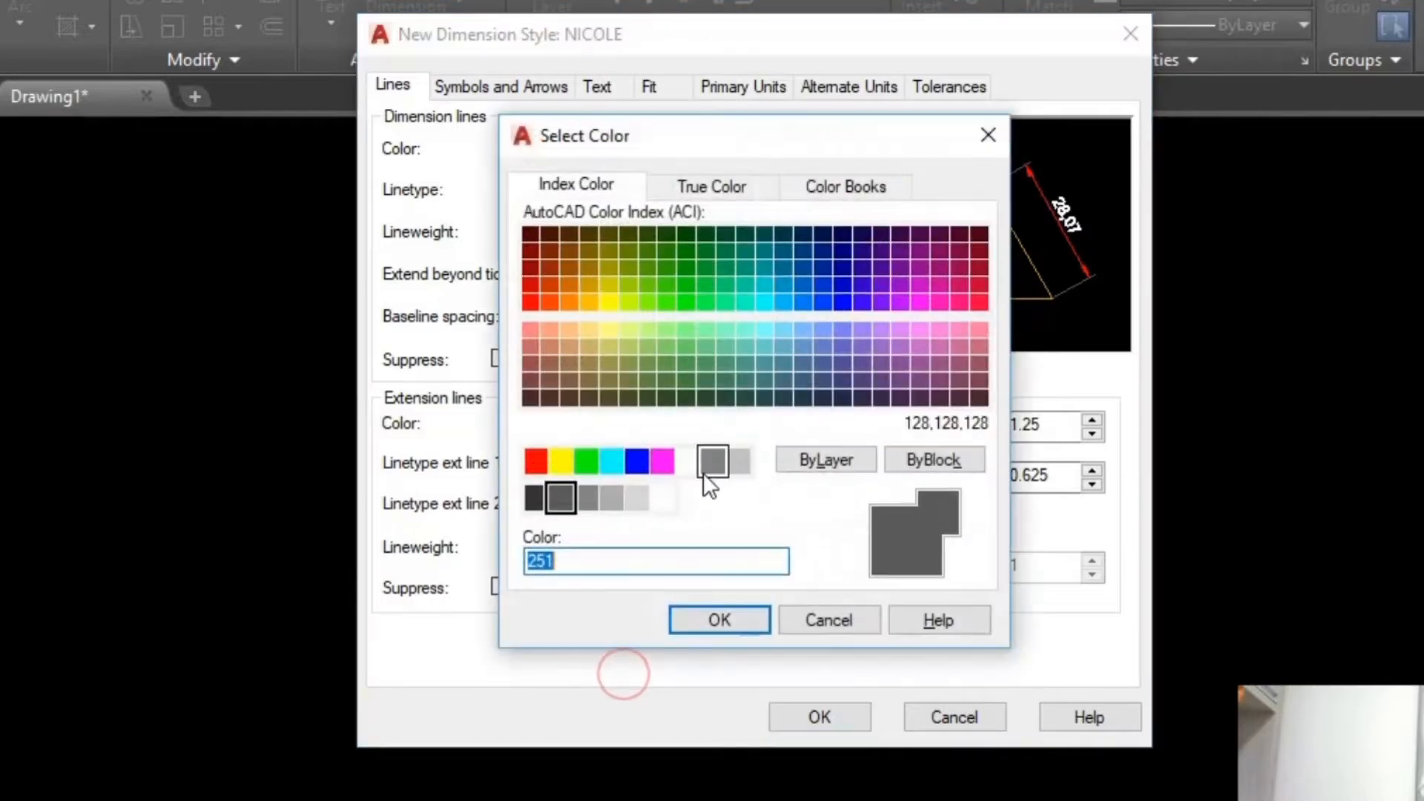
left_click(737, 620)
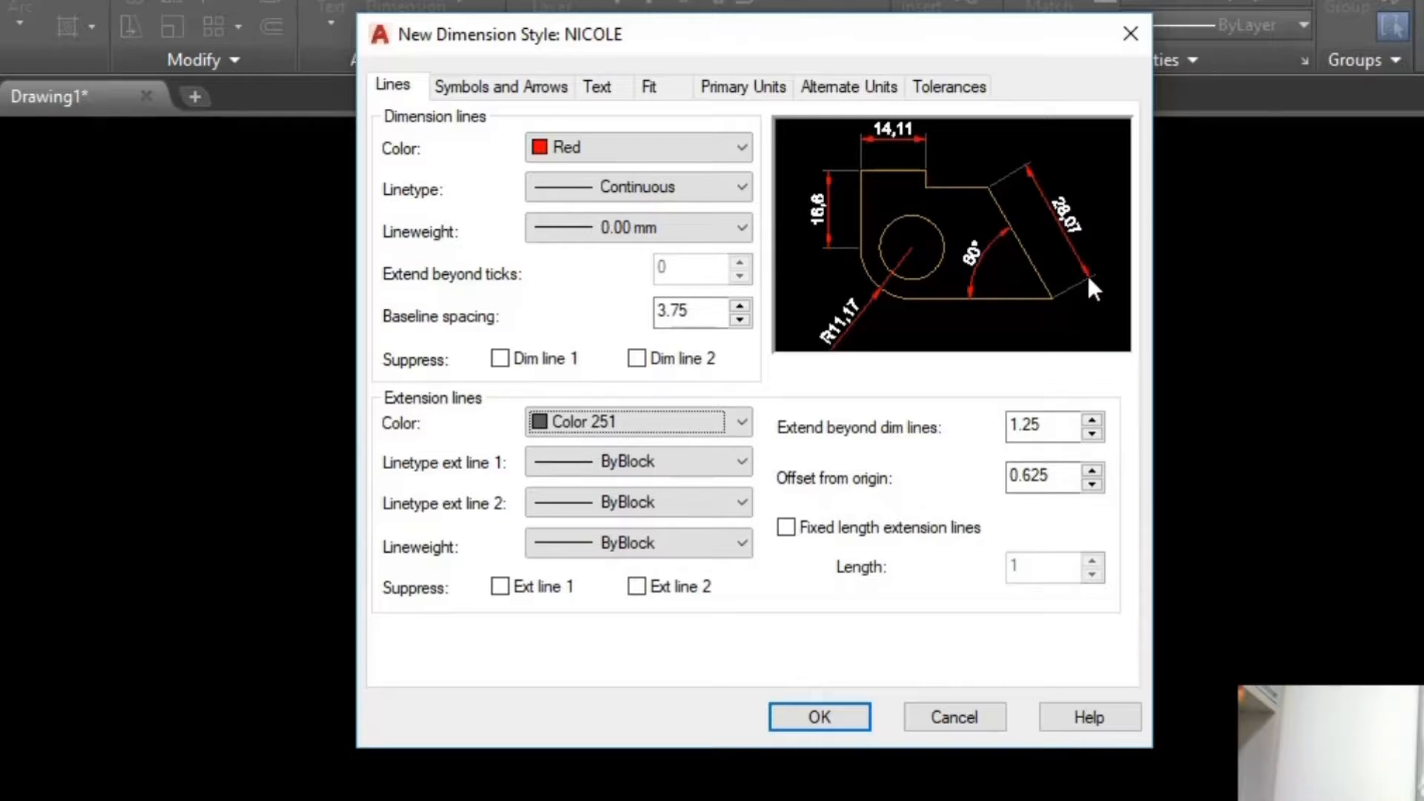
- Set the extension lines to extend 0.05 beyond the dimension lines, with an offset from origin of 0.1
left_click_drag(1046, 423, 1011, 423)
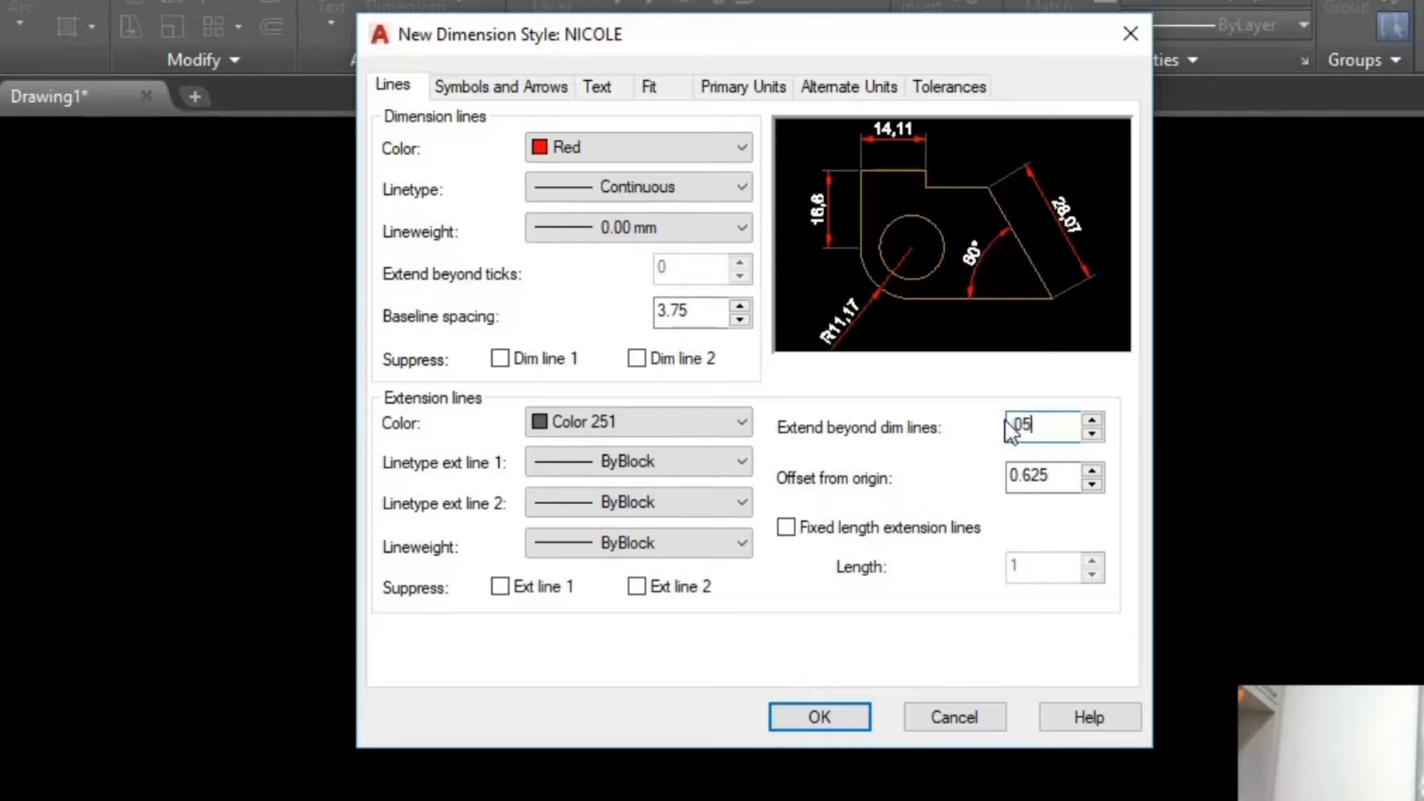
key("Return")
double_click(1062, 479)
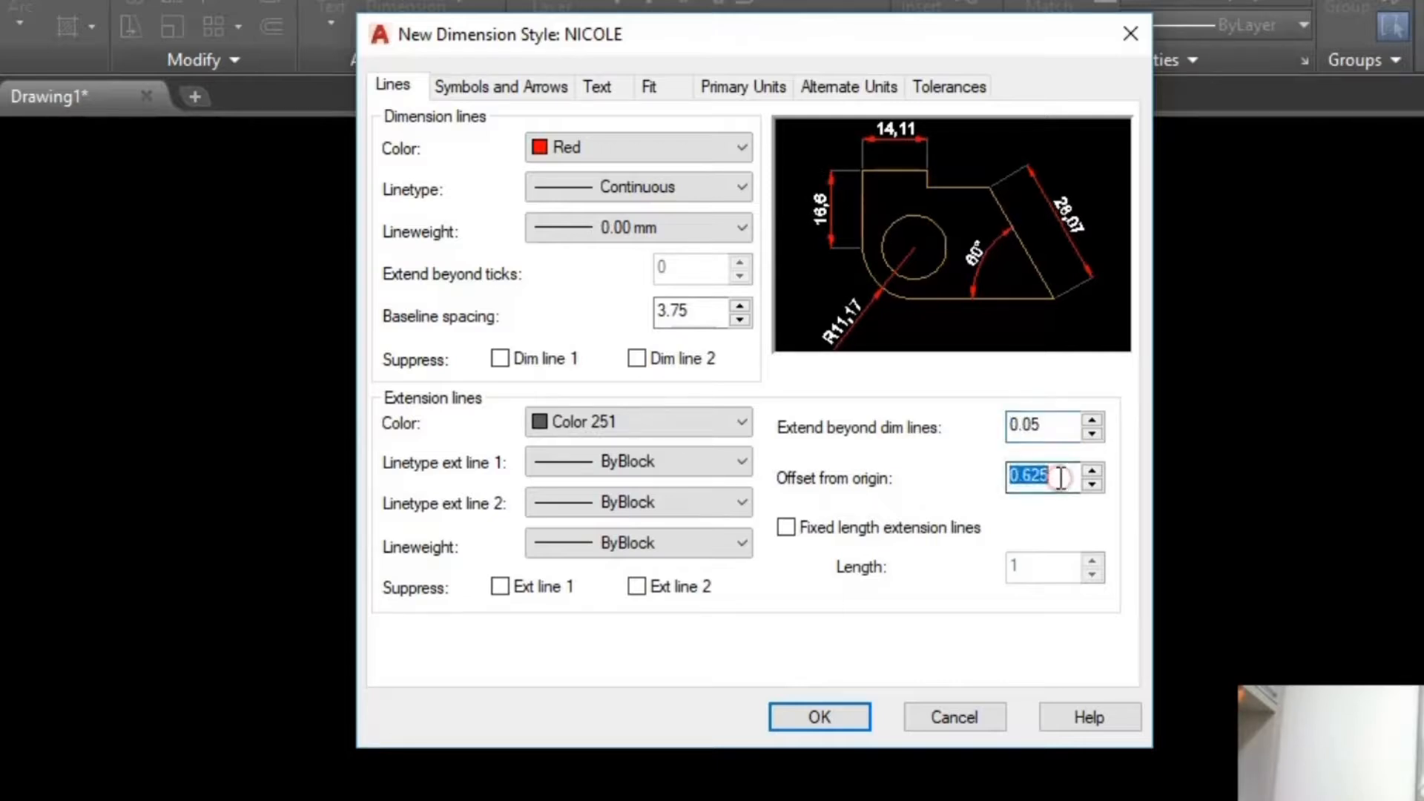
type(".1")
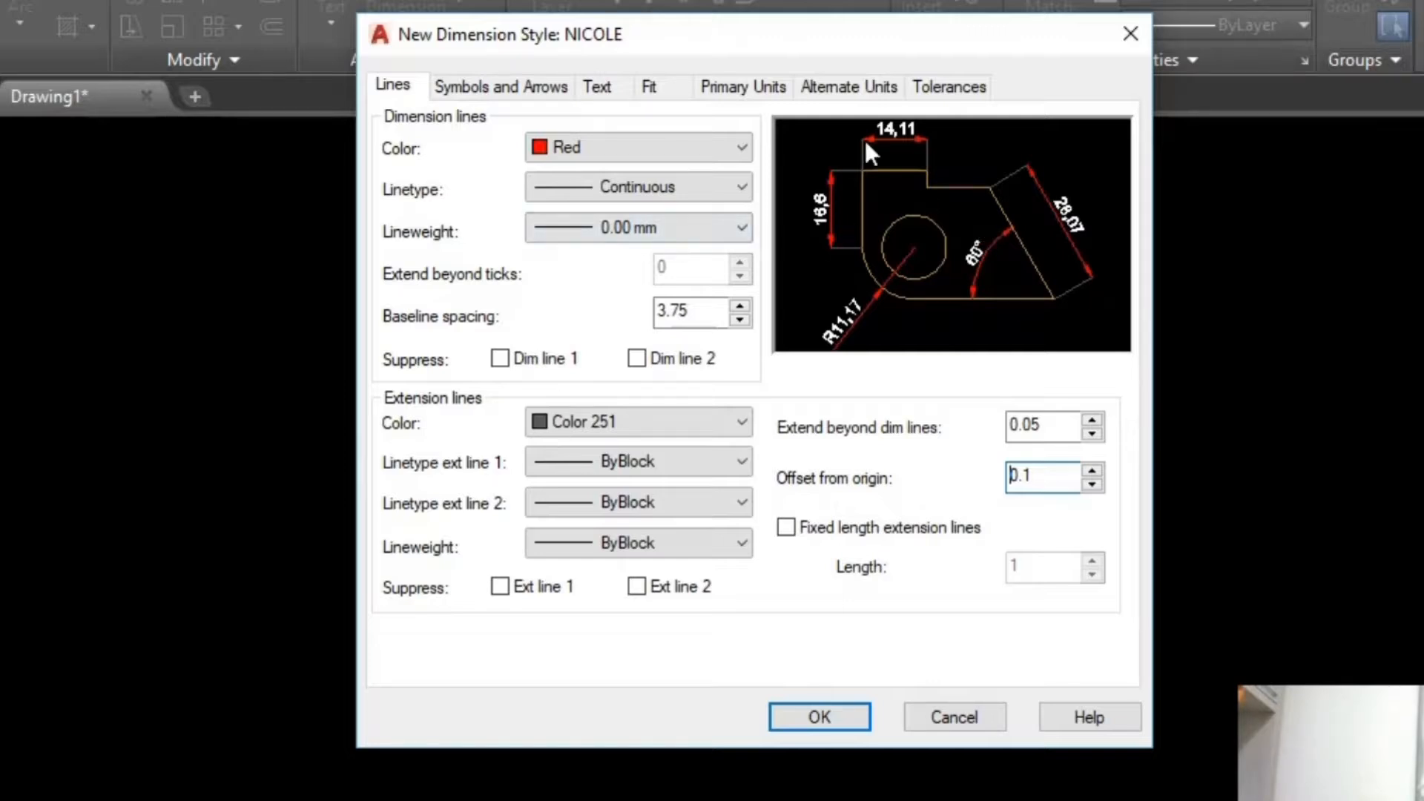
- Set the first and second dimension arrowheads to Architectural tick
left_click(502, 87)
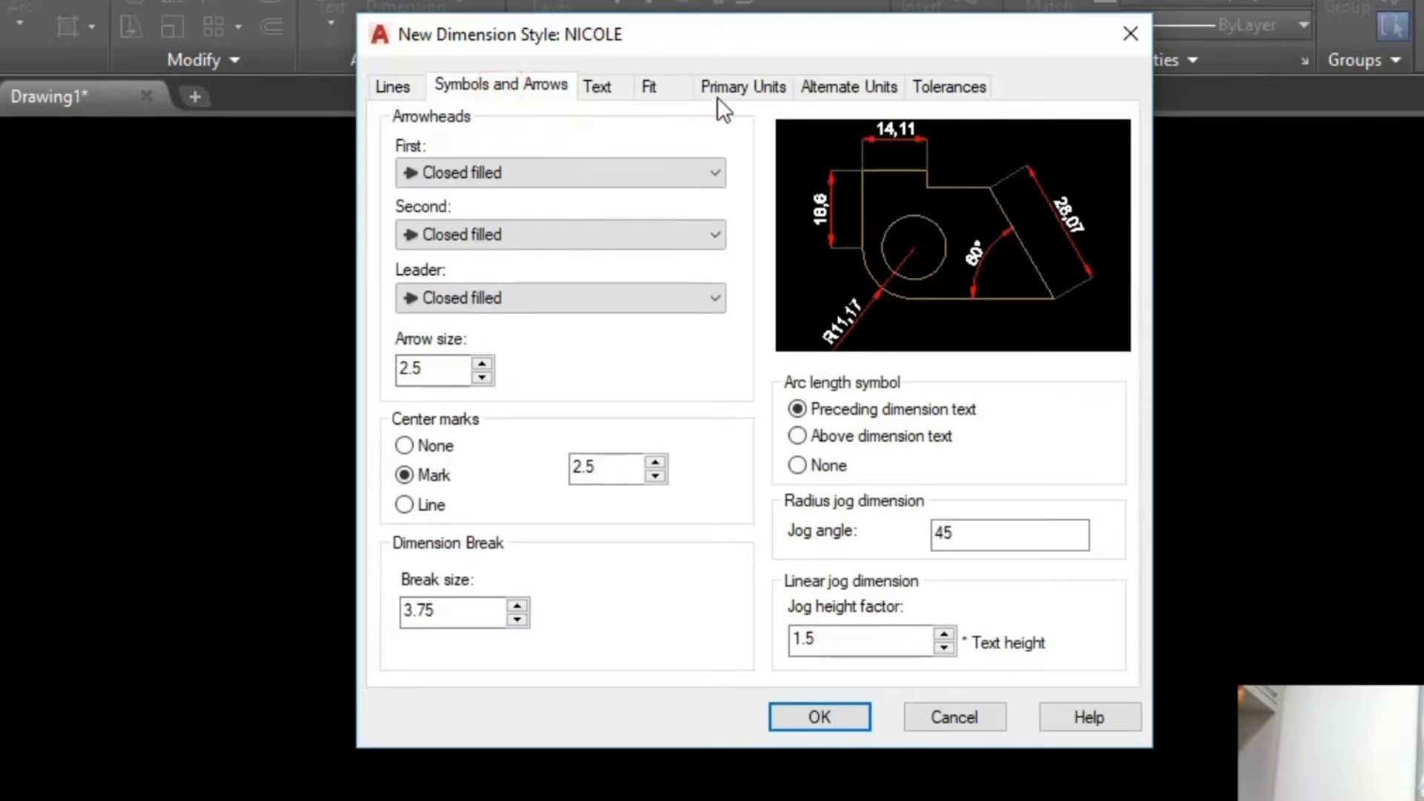
left_click(483, 169)
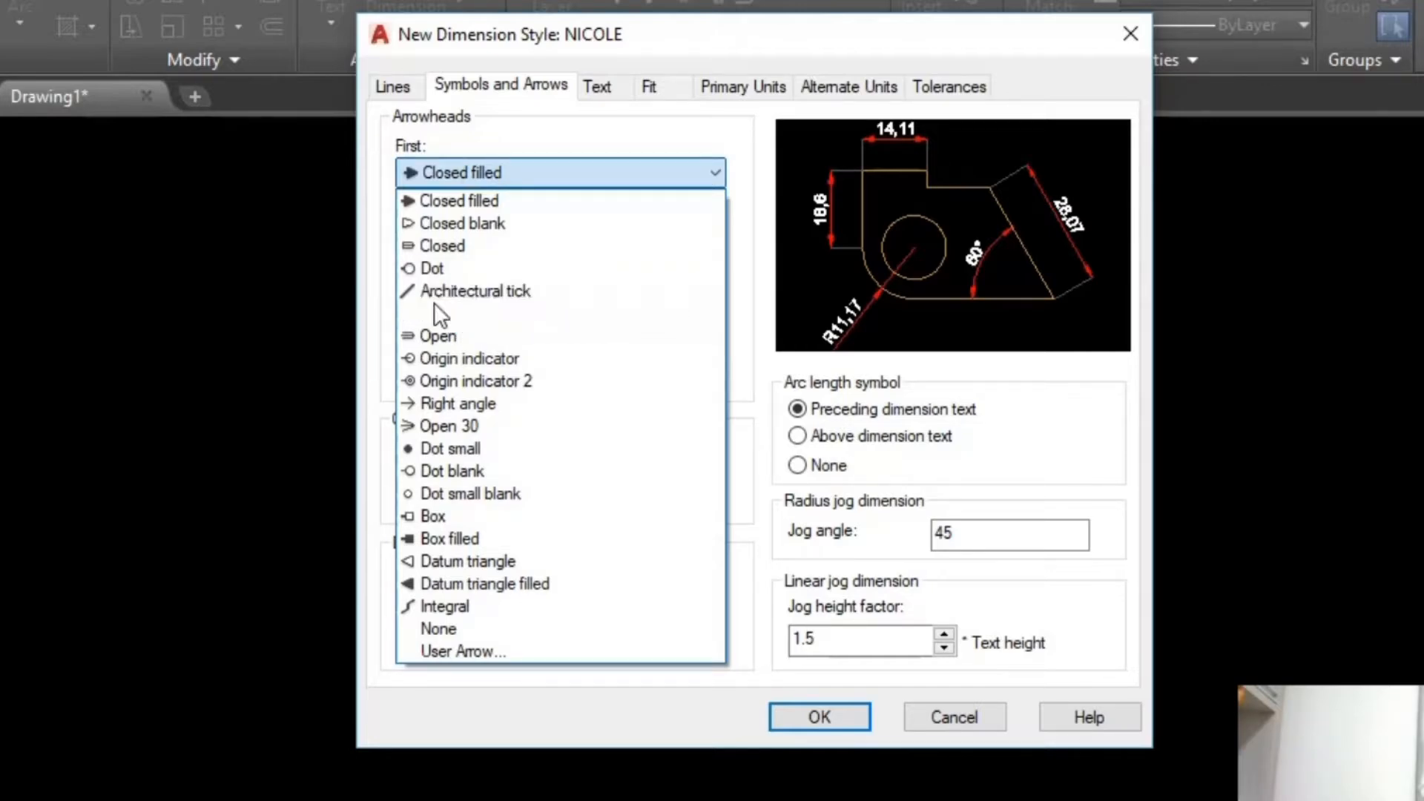
left_click(455, 292)
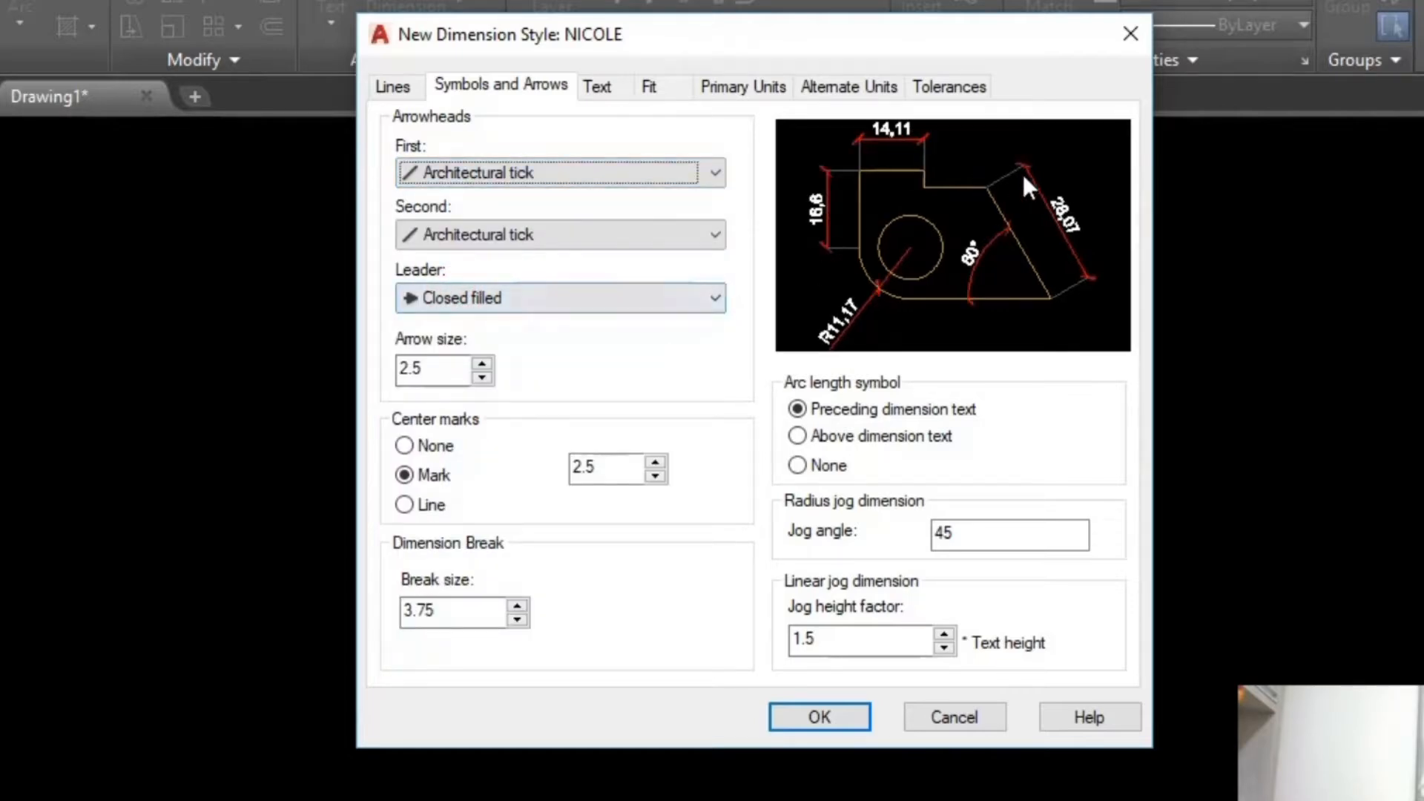
- Try the Oblique arrowhead for the dimensions and restore Architectural tick
left_click(498, 178)
left_click(498, 236)
left_click(554, 175)
left_click(519, 220)
left_click(552, 172)
left_click(468, 305)
left_click(545, 172)
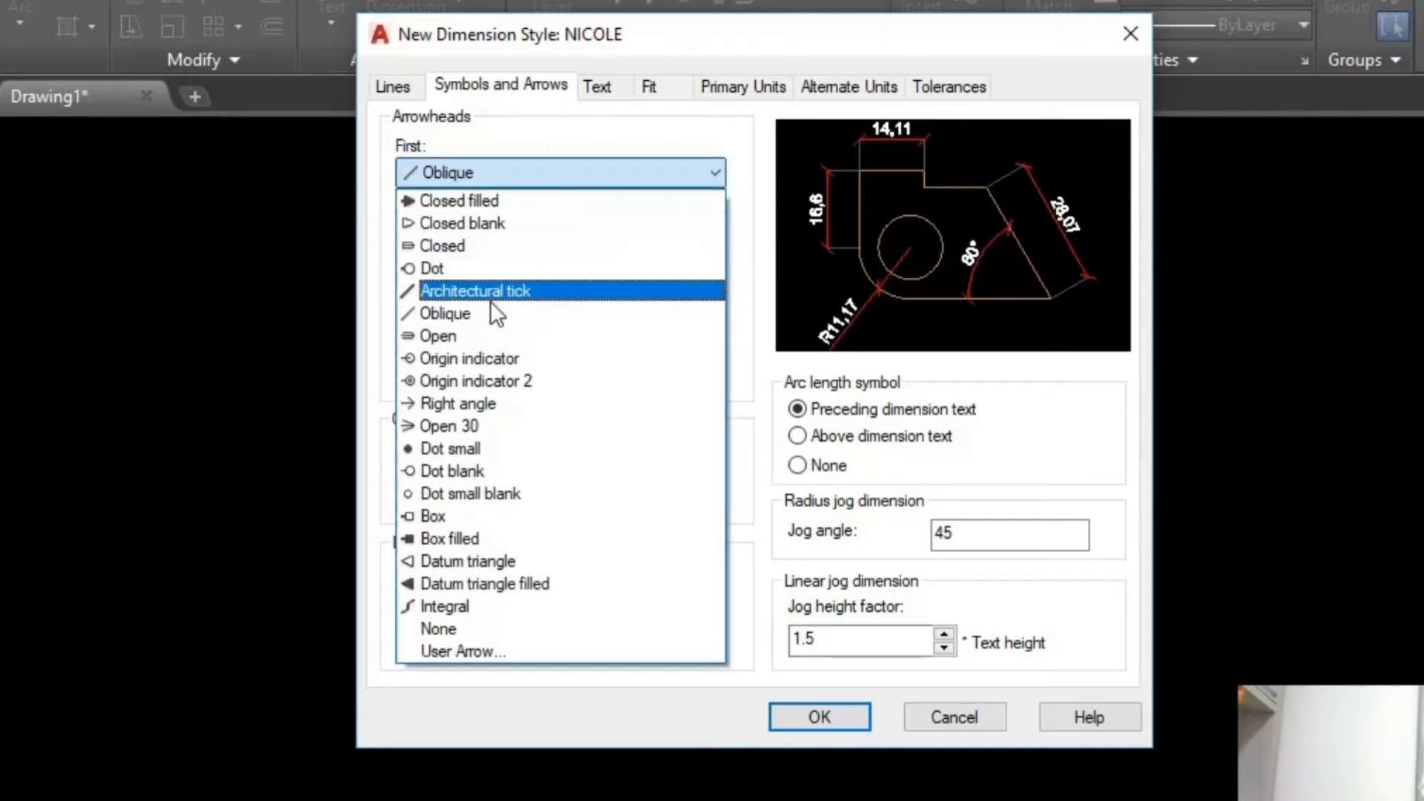
left_click(438, 293)
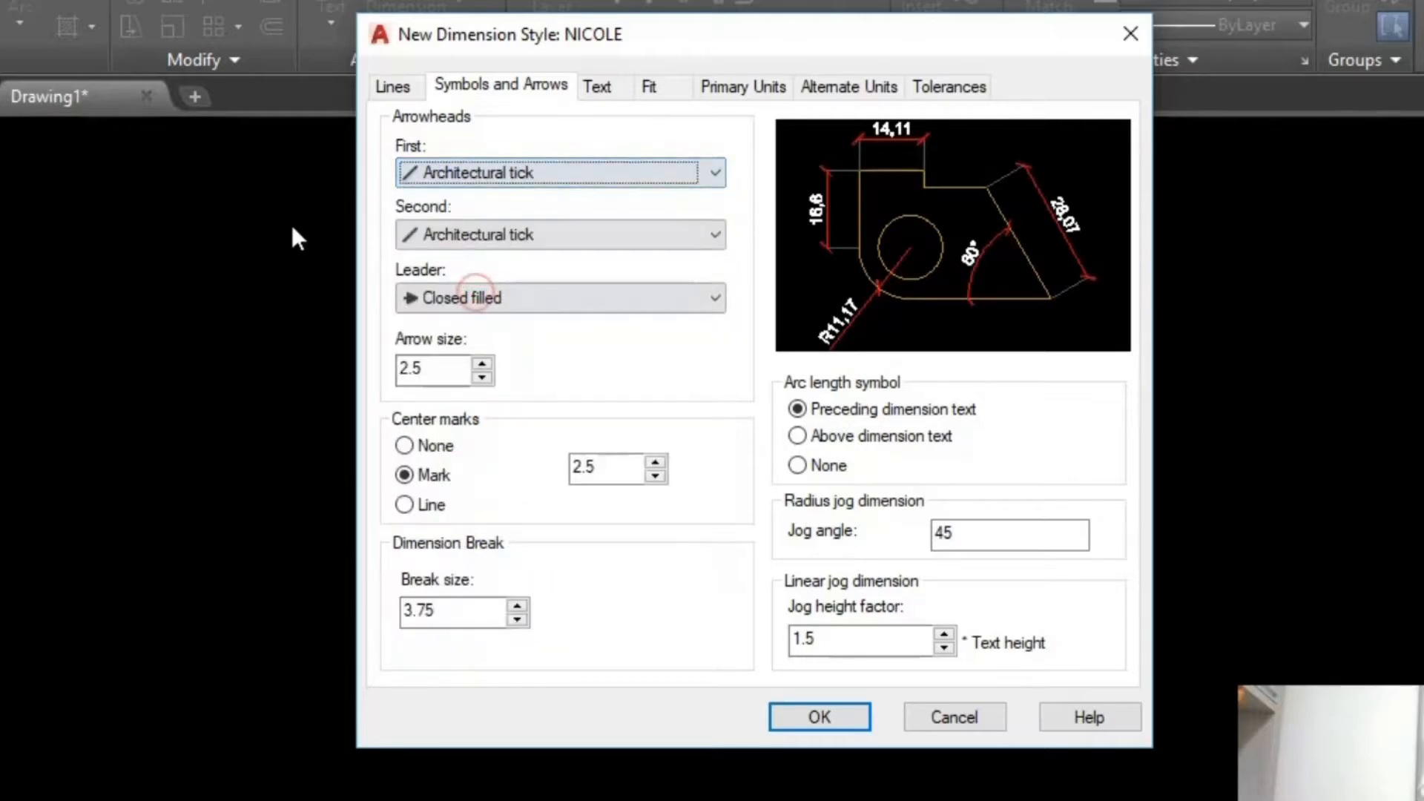
- Set the arrow size to 0.1 and the center mark size to 0.1
left_click_drag(440, 365, 382, 367)
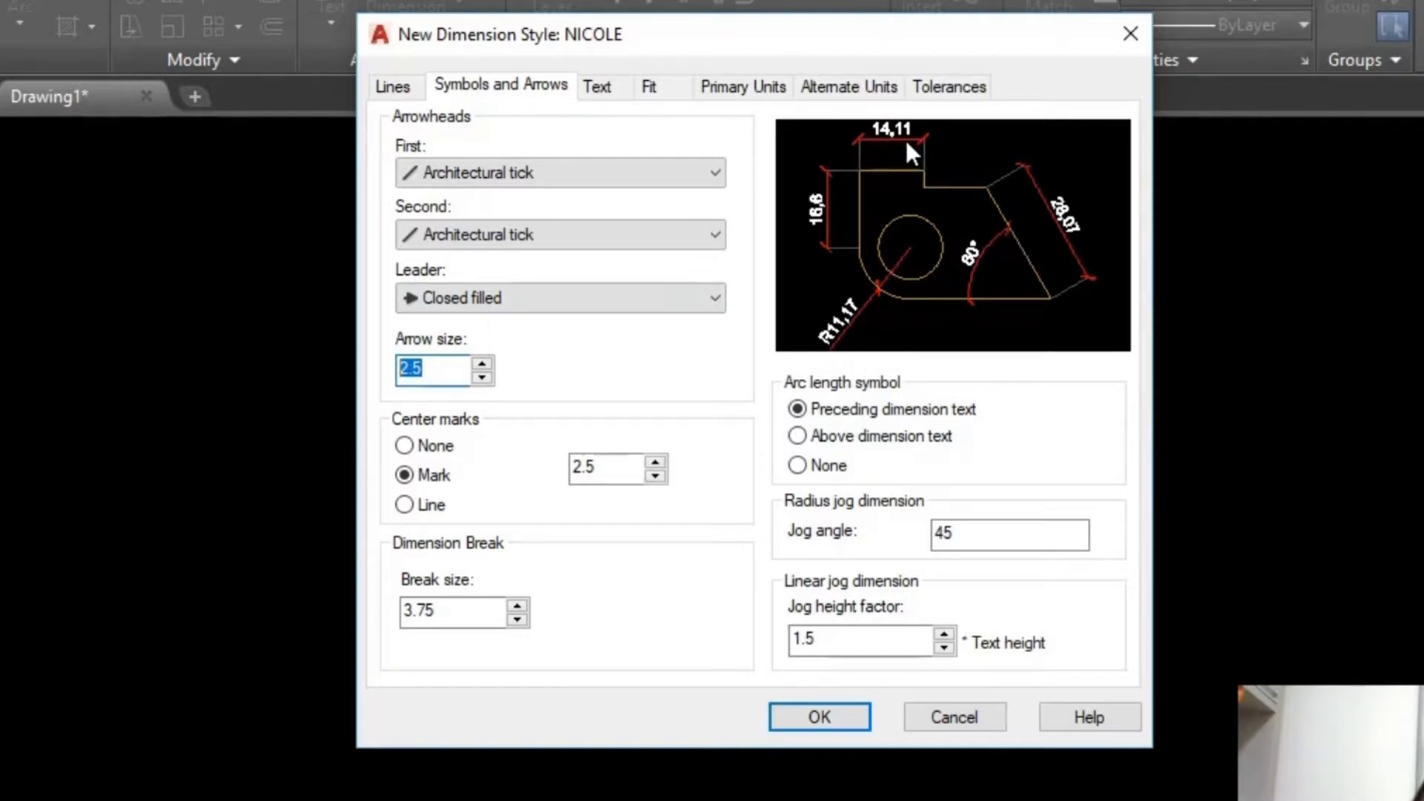
type("0.1")
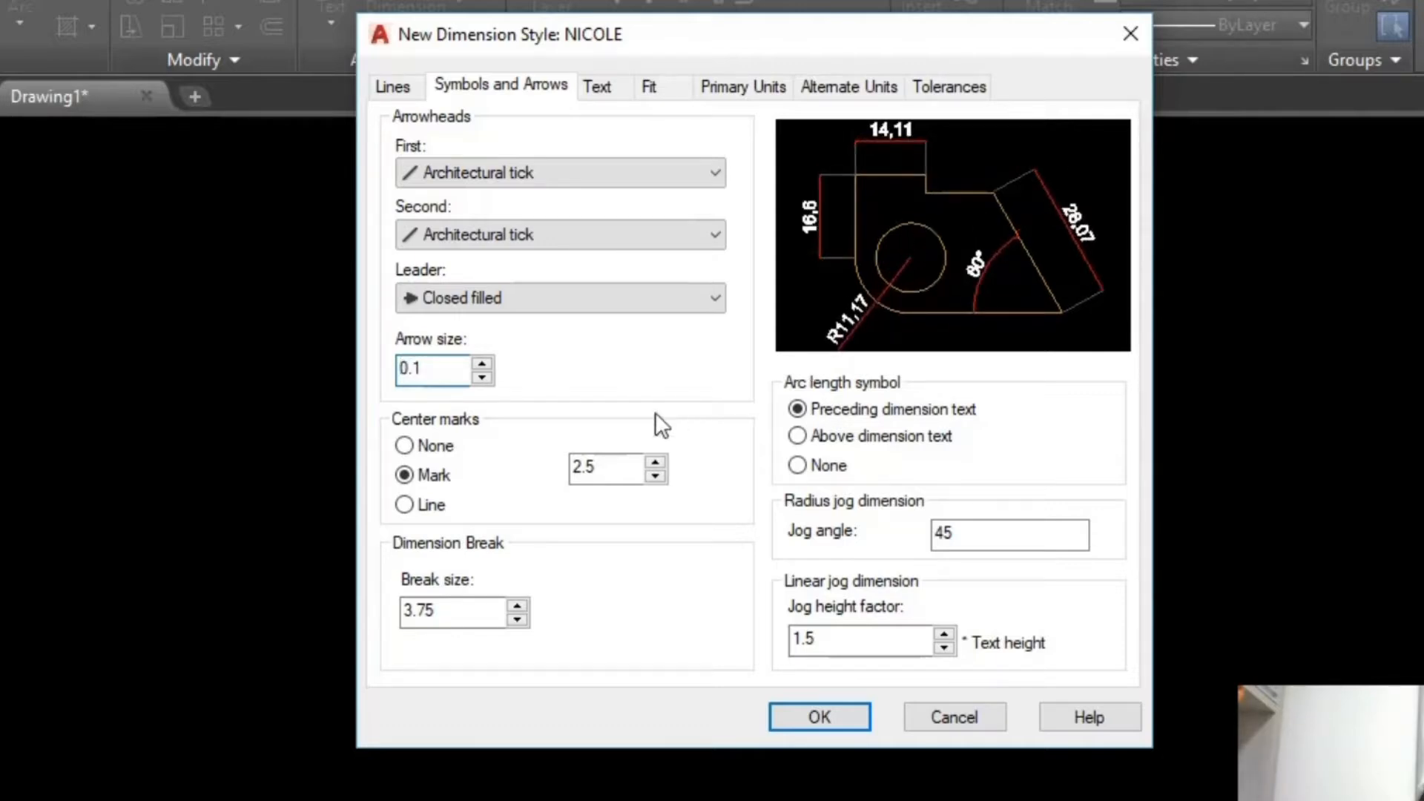
double_click(652, 469)
type("0.1")
- Try an arrow size of 0.2 together with a center mark size of 0.2
left_click(448, 369)
key("BackSpace")
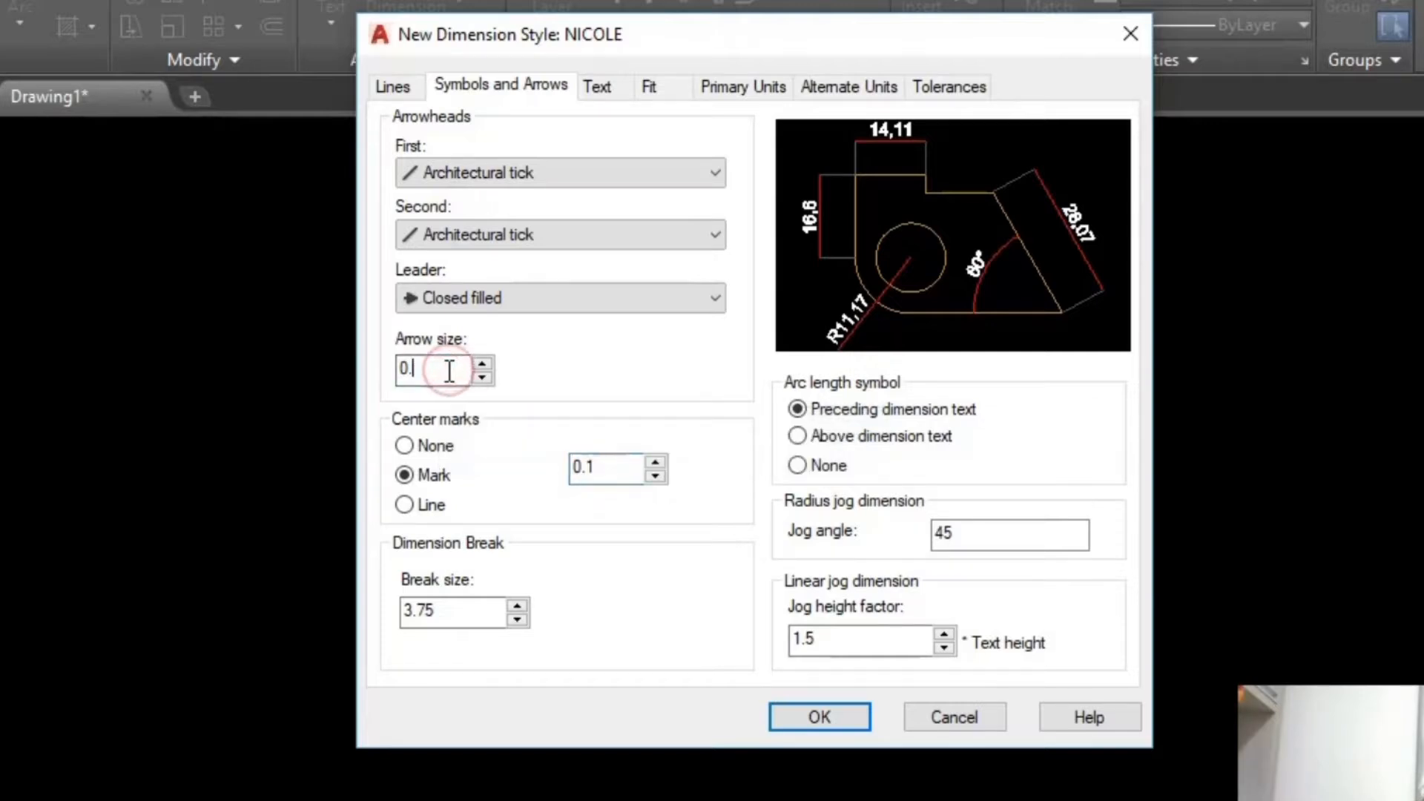
type("2")
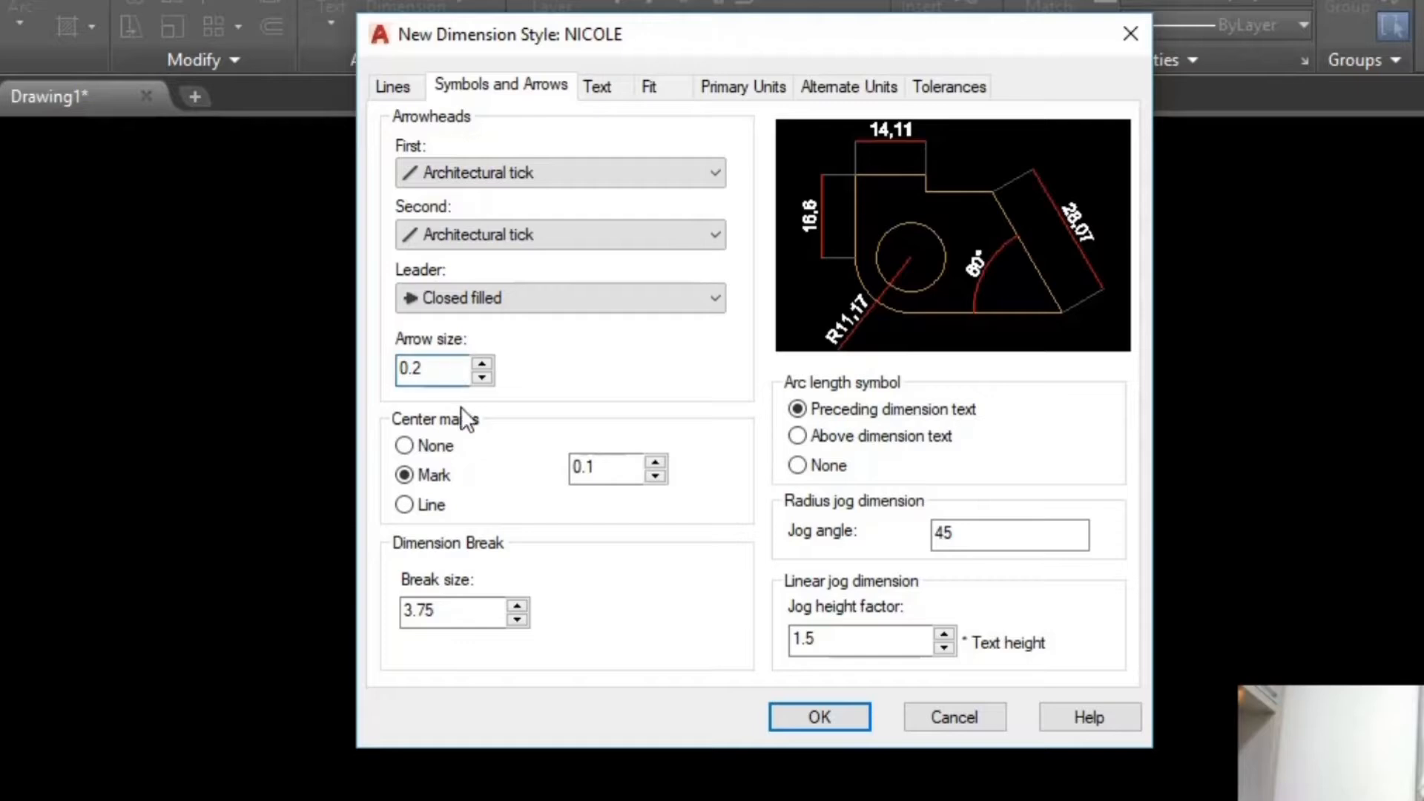
left_click(611, 465)
key("BackSpace")
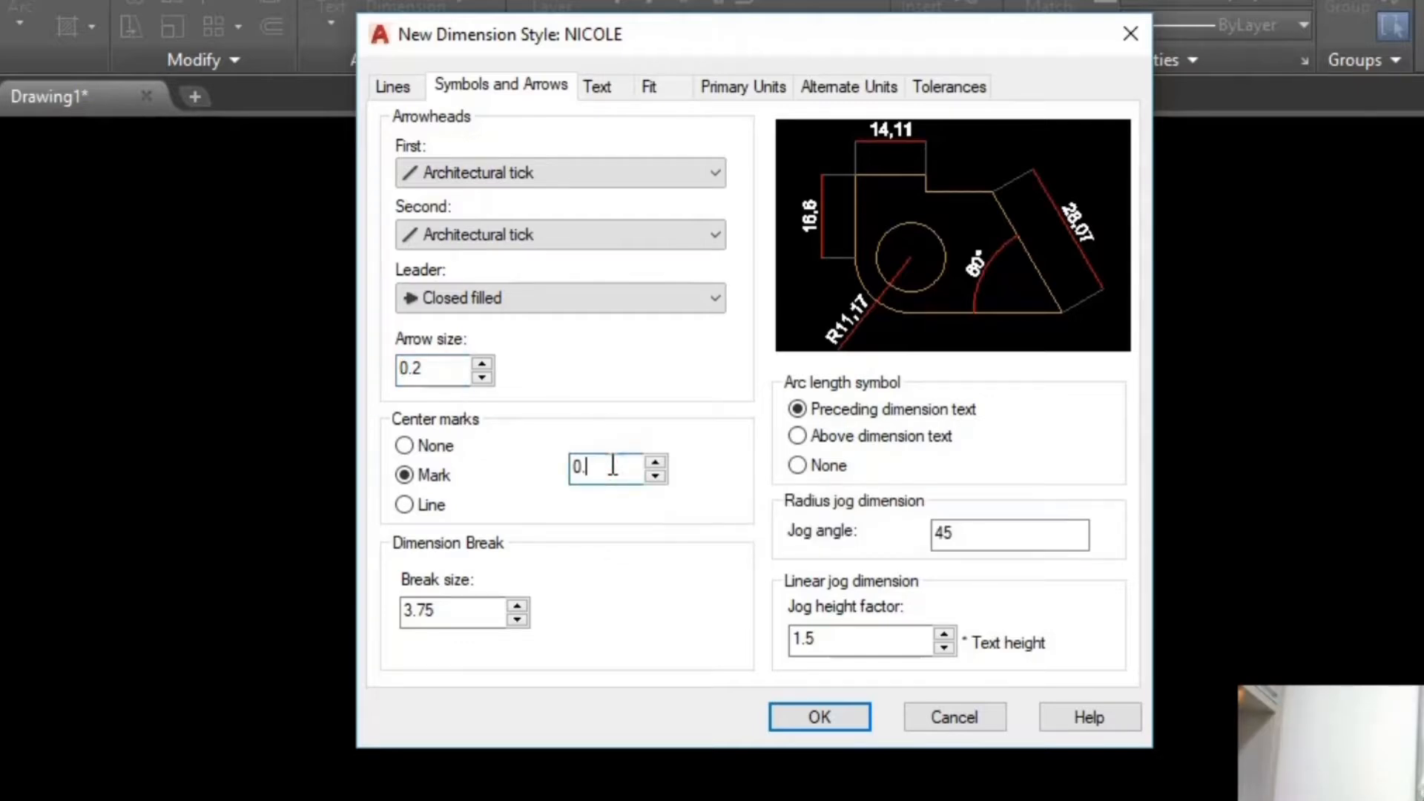
type("2")
- Return both the arrow size and the center mark size to 0.1
left_click(444, 365)
key("BackSpace")
key("BackSpace")
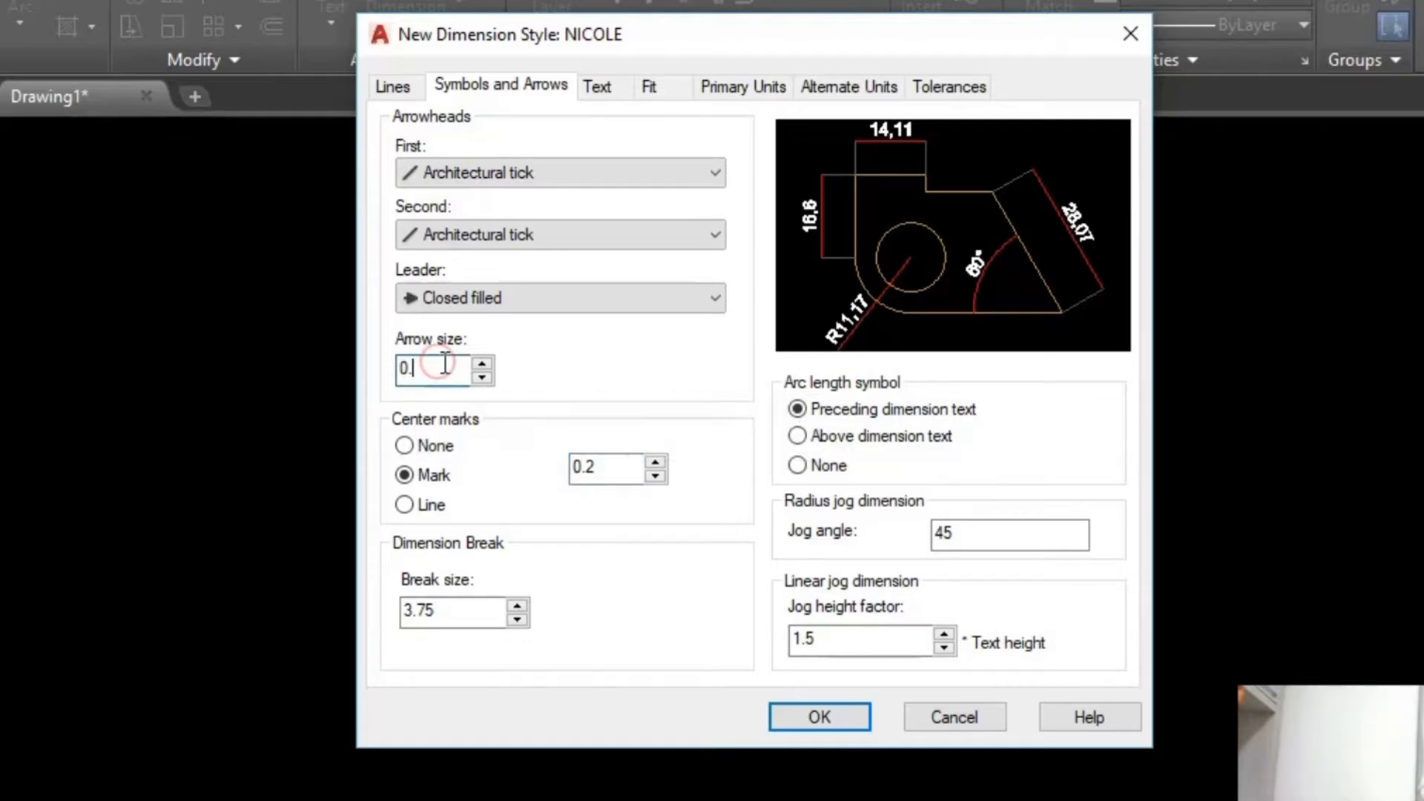
type(".1")
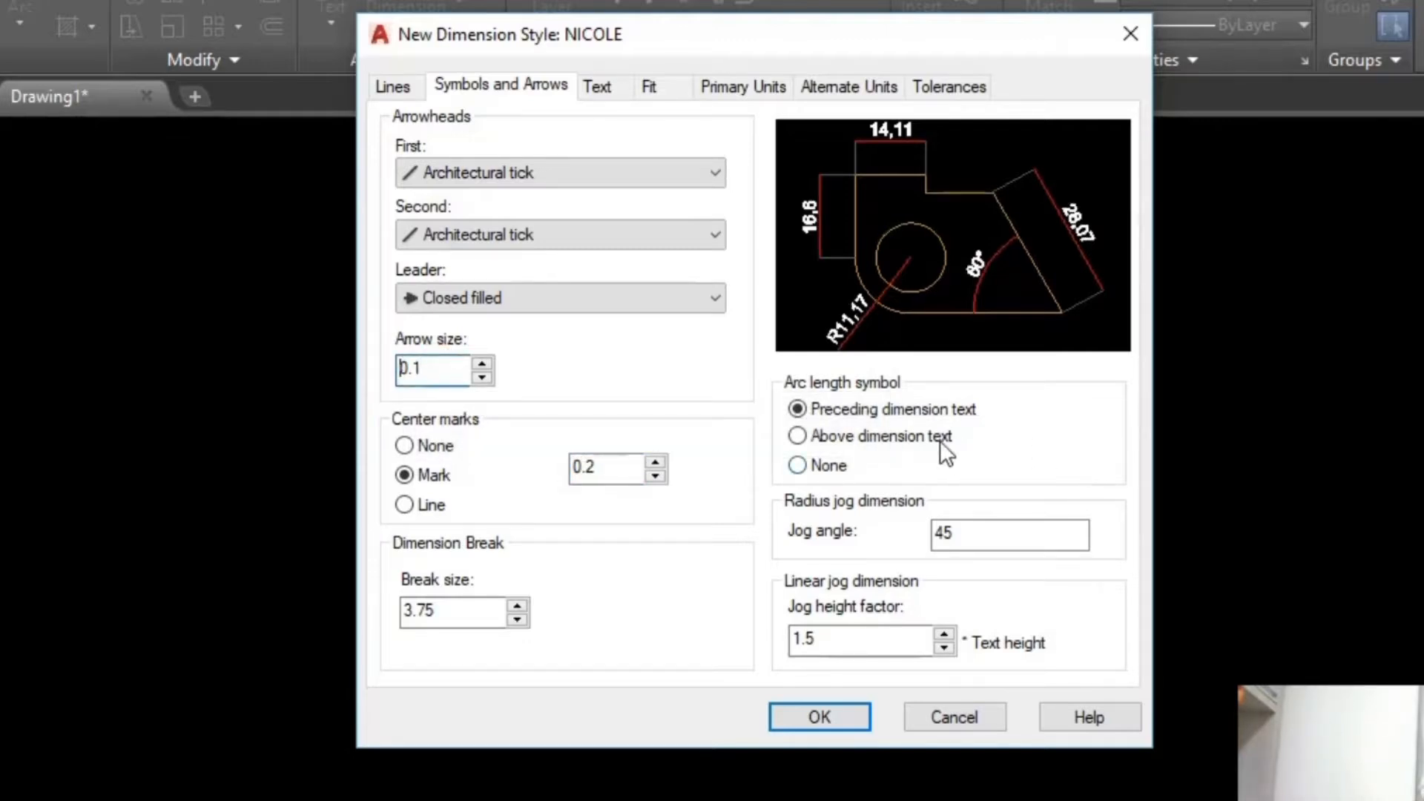
left_click(598, 469)
key("BackSpace")
type("1")
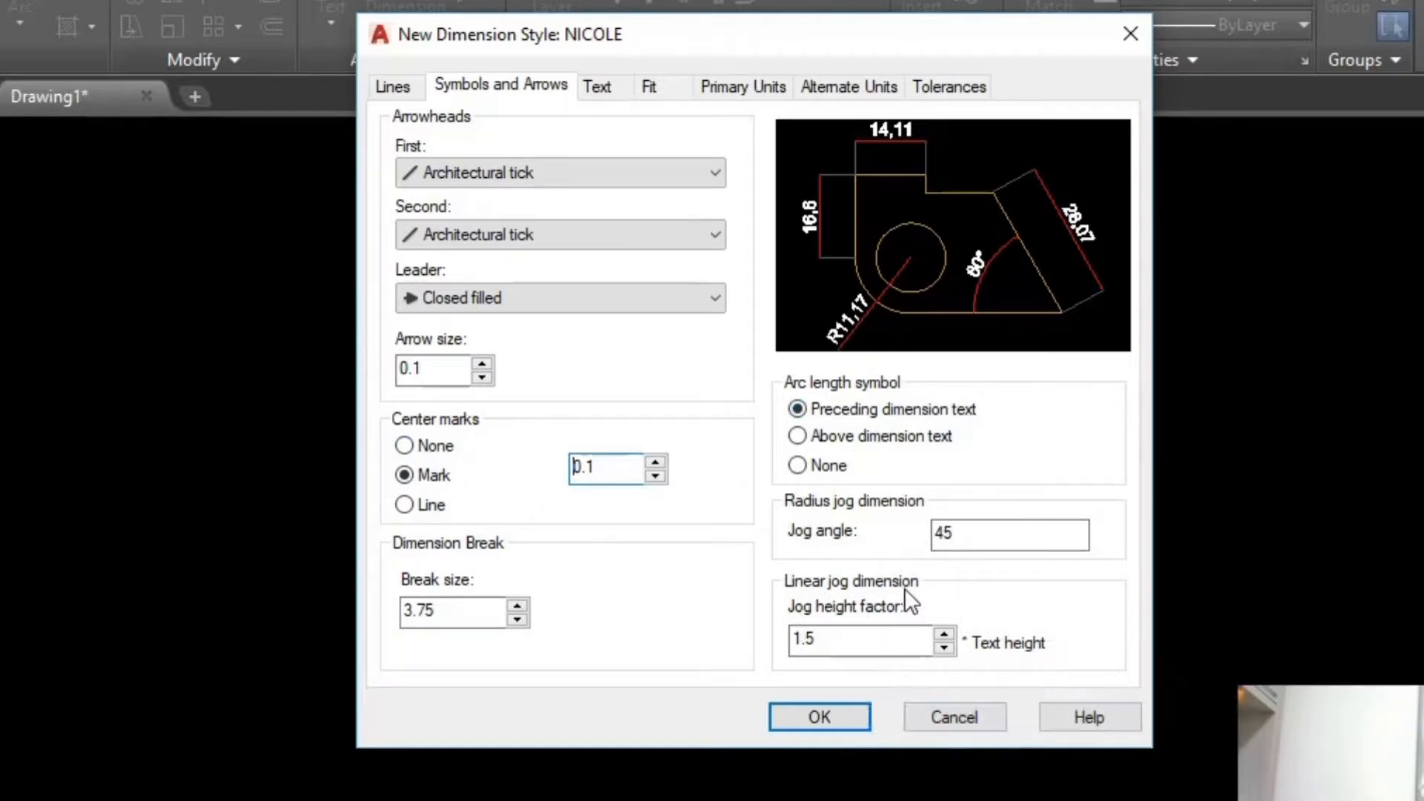
- Keep the Standard text style for the dimensions and set the text color to Green
left_click(599, 88)
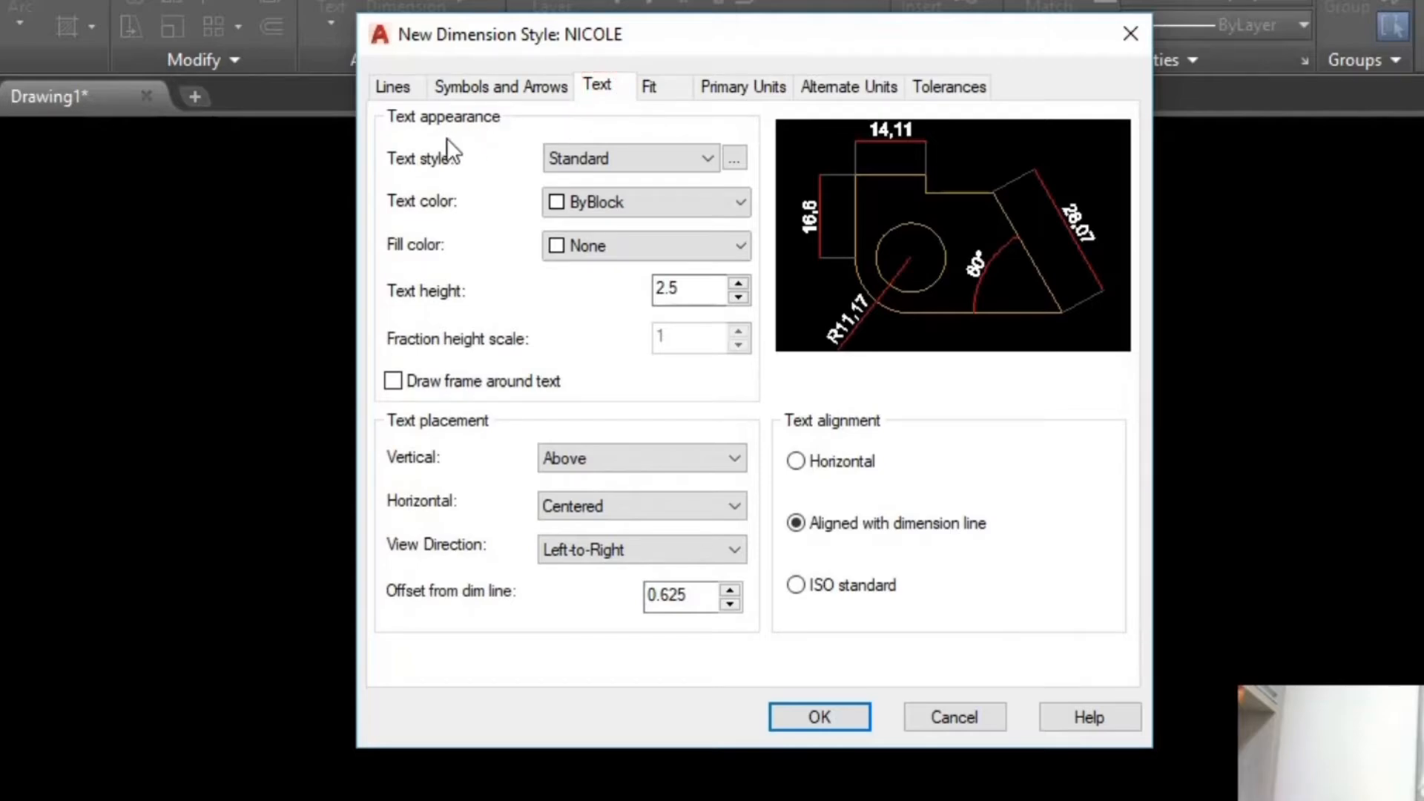
left_click(608, 157)
left_click(630, 161)
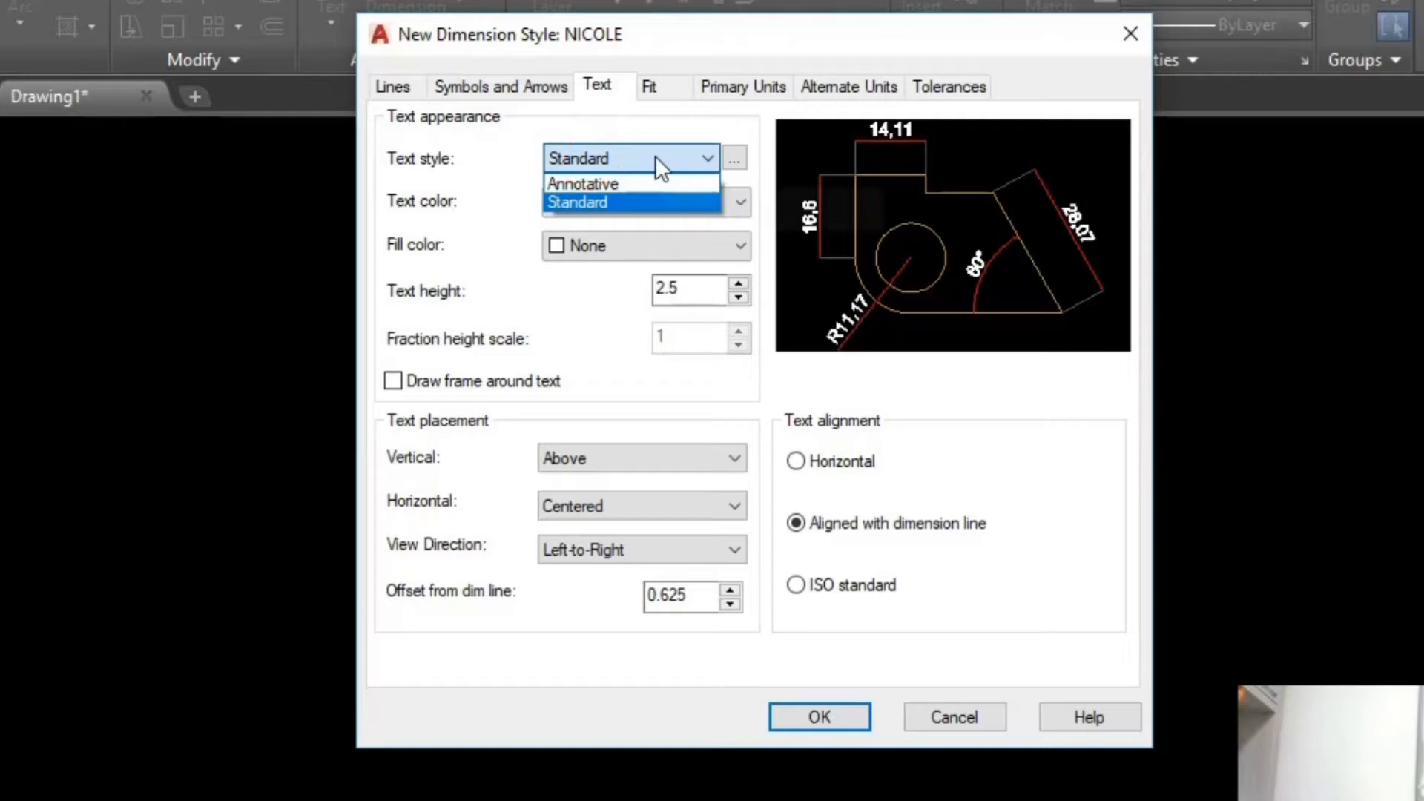
left_click(656, 156)
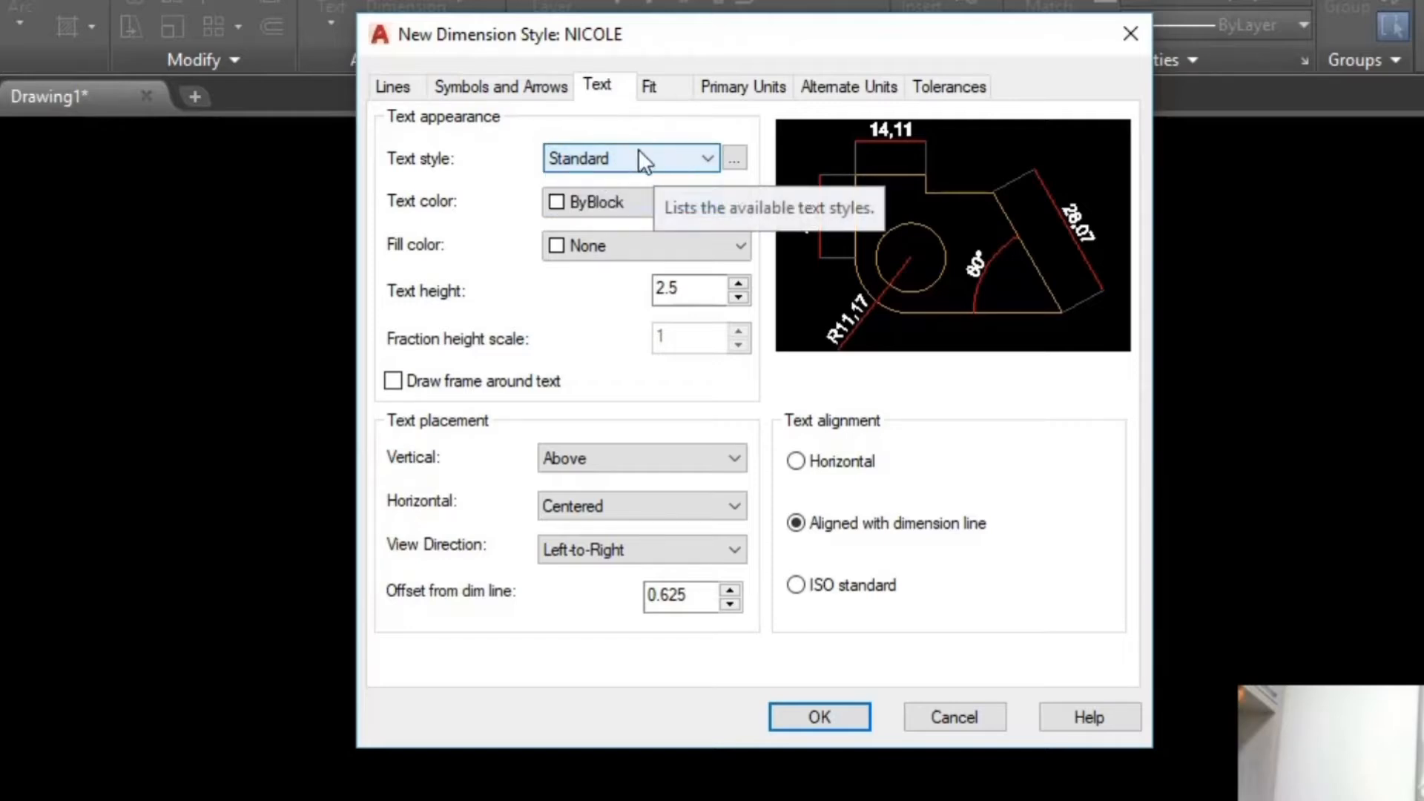
left_click(660, 204)
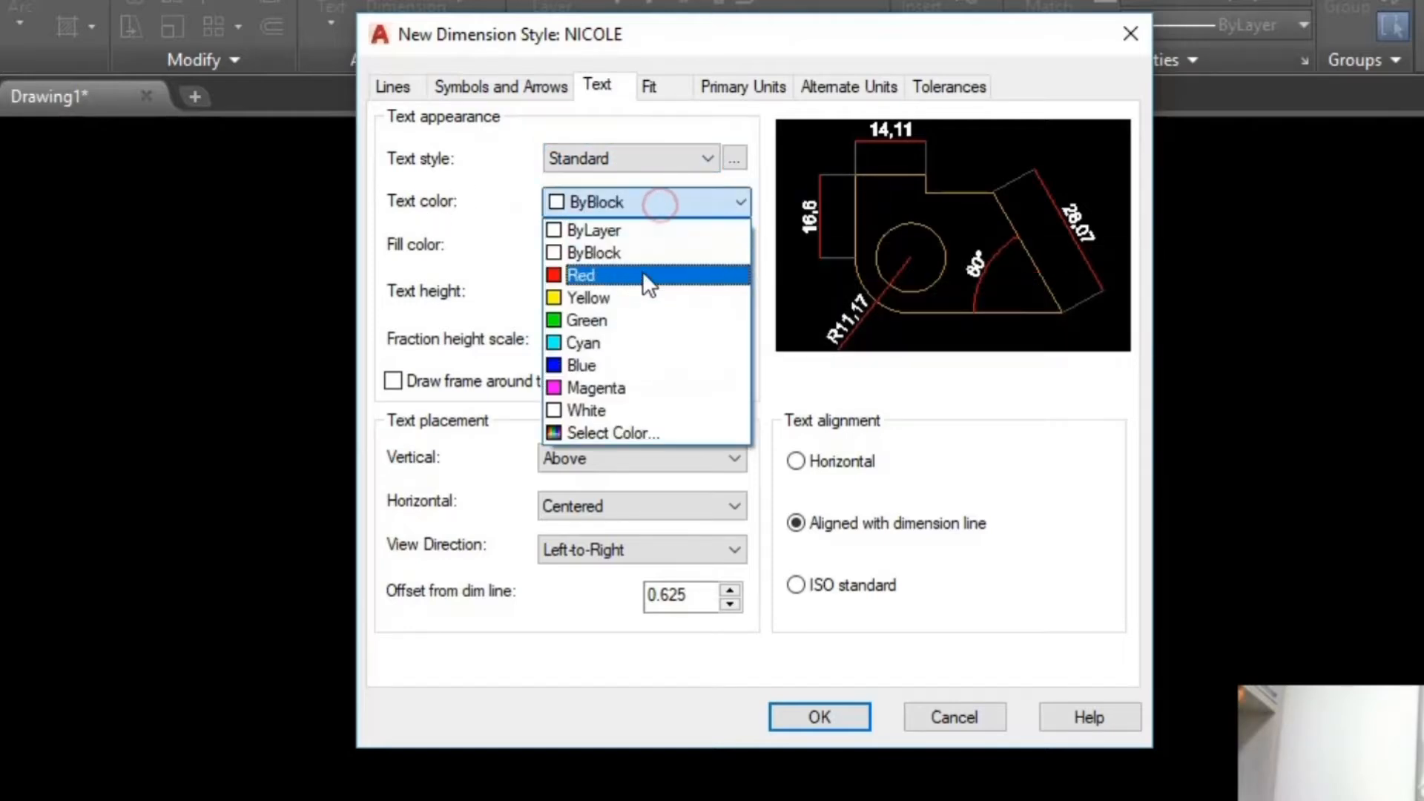
left_click(636, 321)
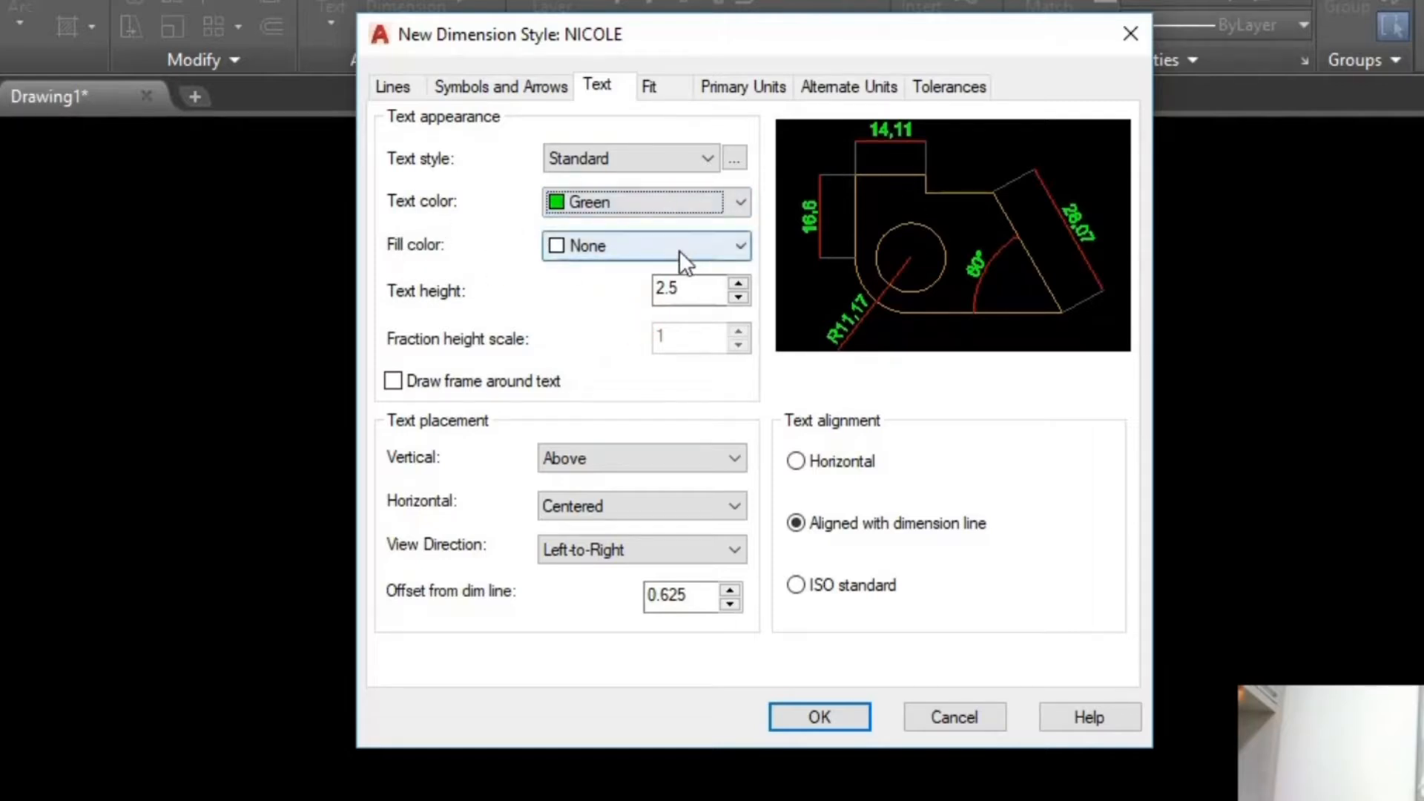
- Try a Cyan fill color behind the dimension text and restore the fill to None
left_click(606, 256)
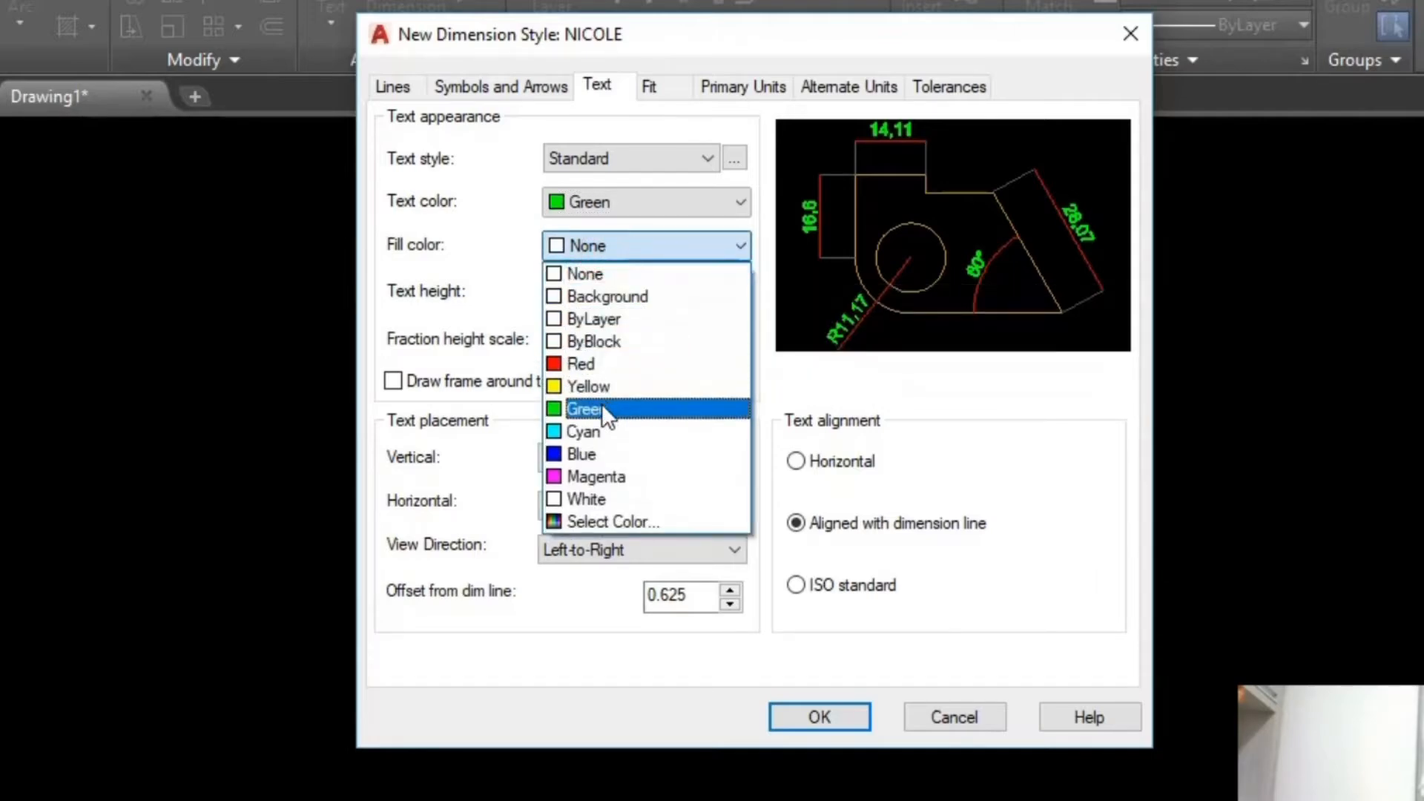
left_click(589, 433)
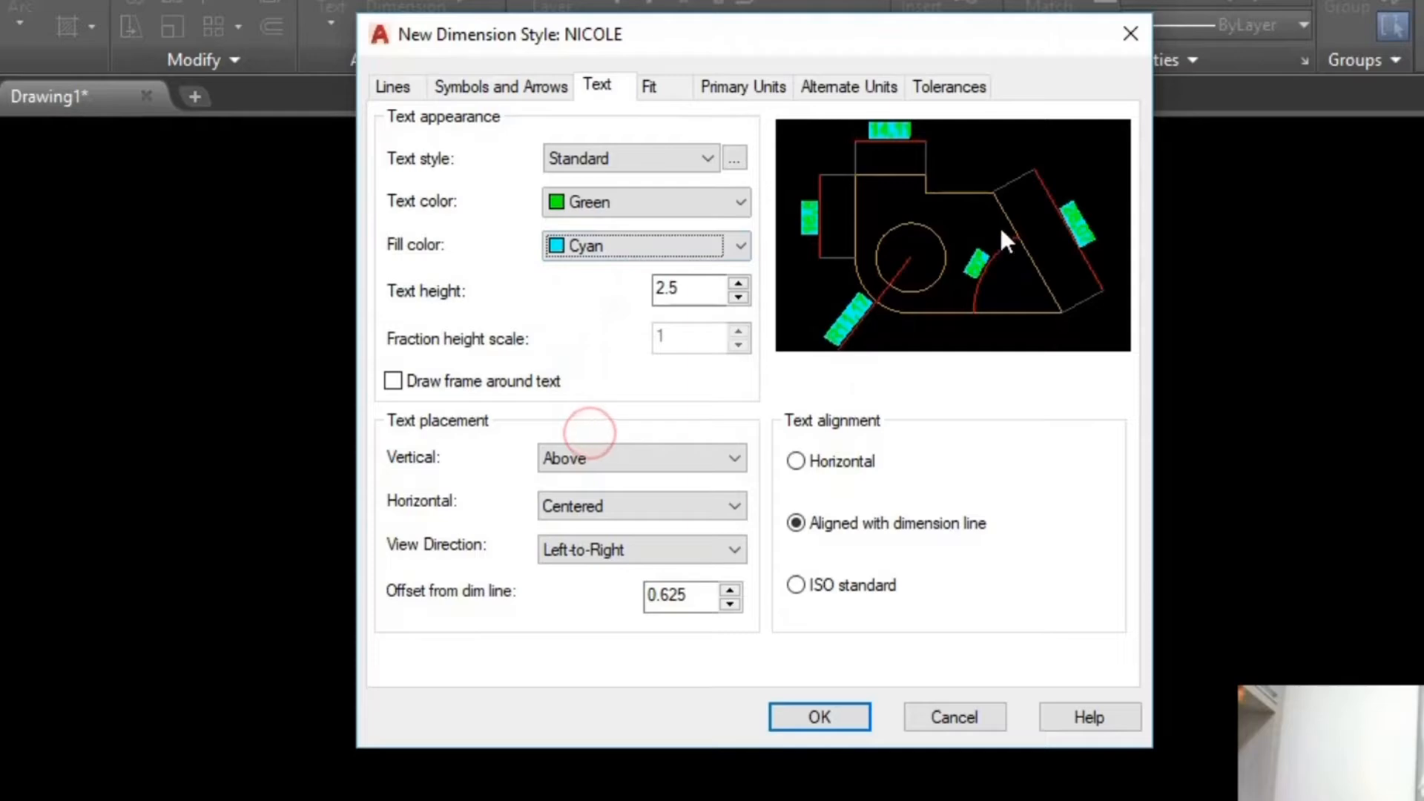
left_click(626, 243)
scroll(634, 335, "up", 1)
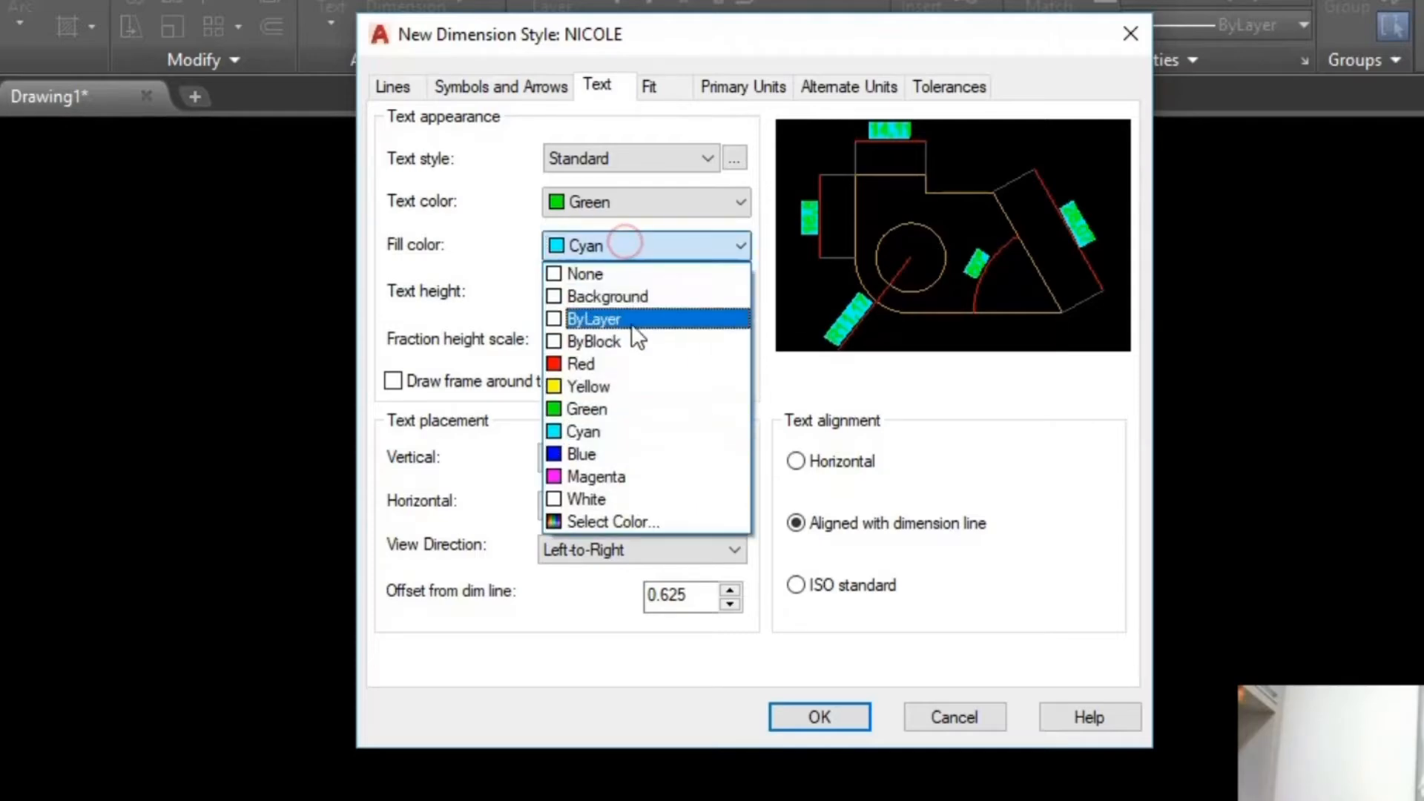
left_click(623, 276)
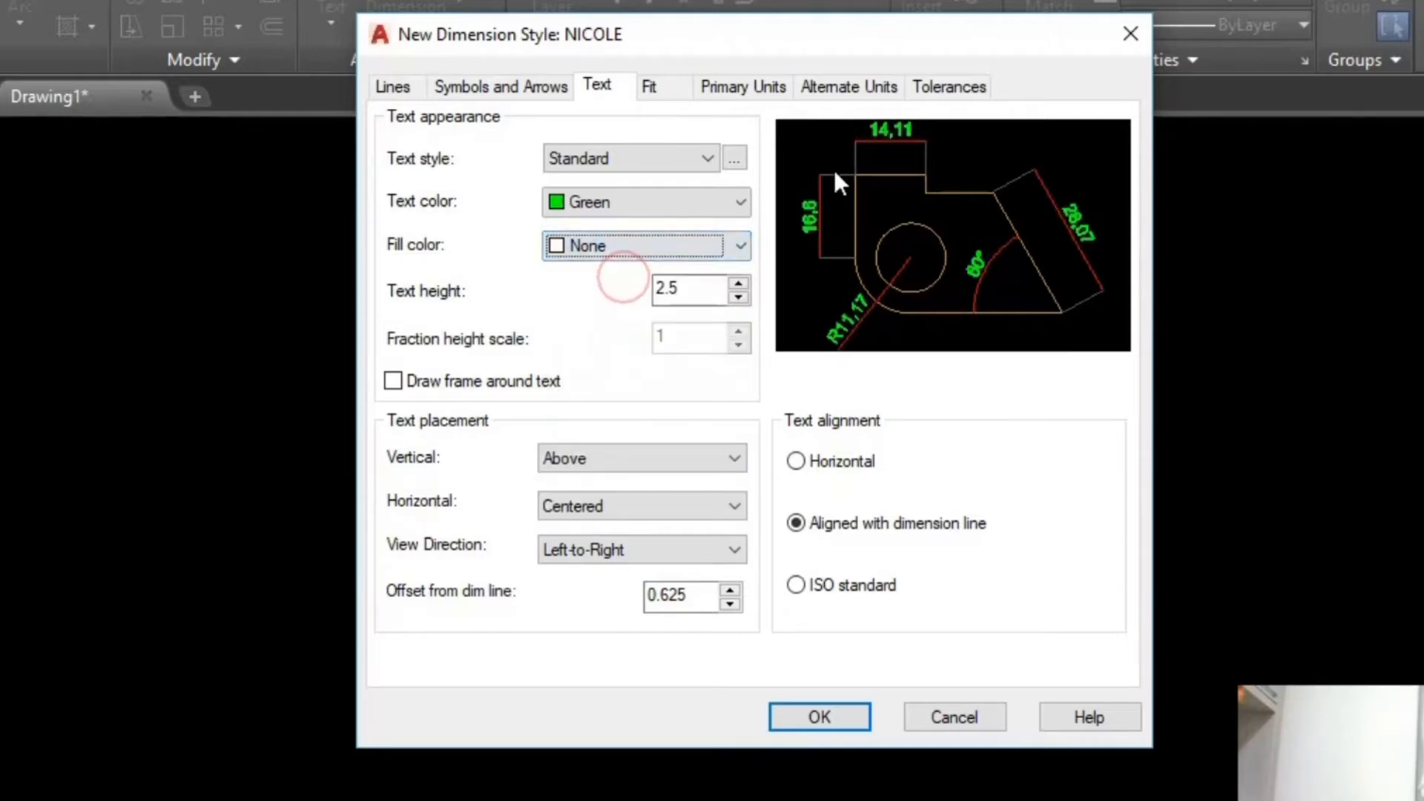
- Set the dimension text height to 0.1 and its vertical placement to Centered
left_click_drag(690, 287, 653, 293)
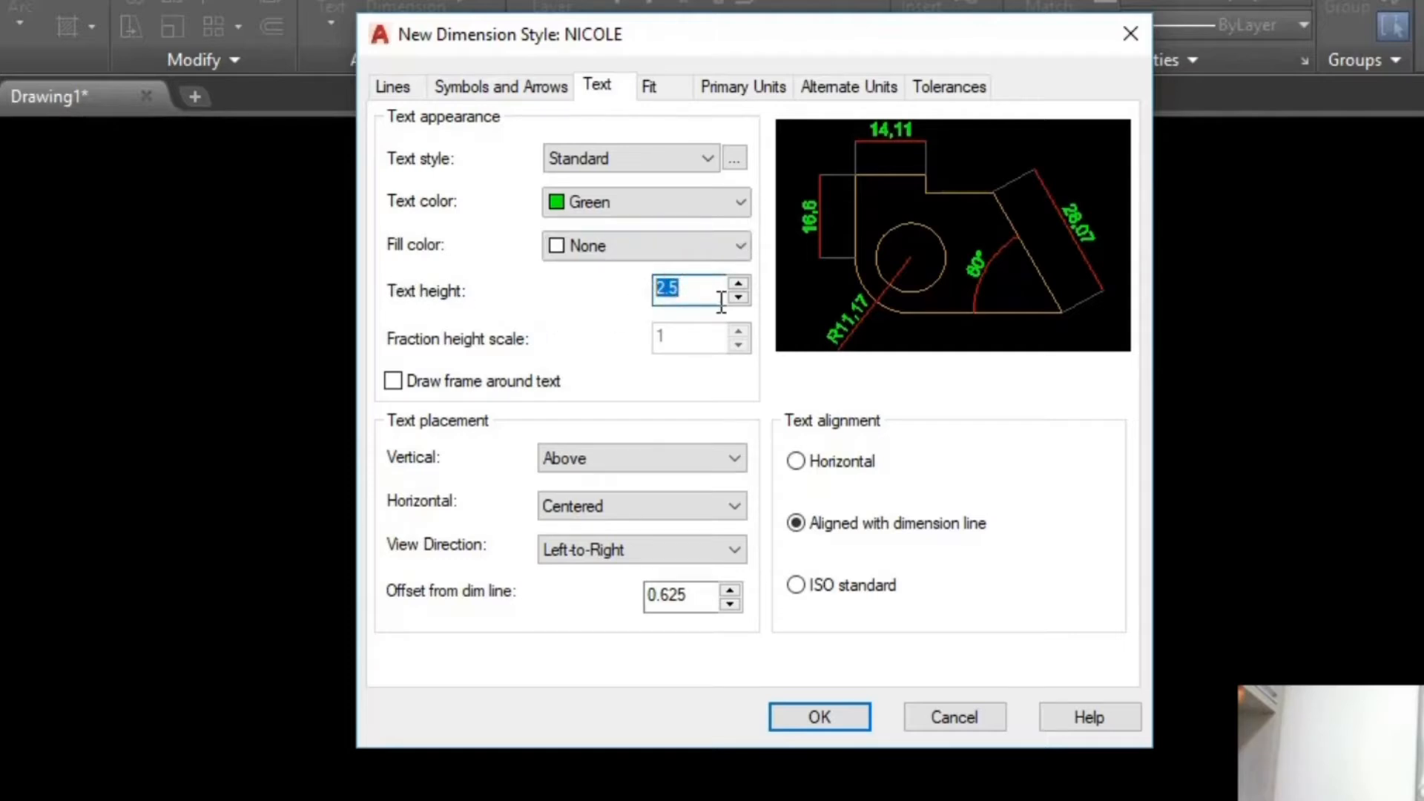
key("BackSpace")
type("0.05")
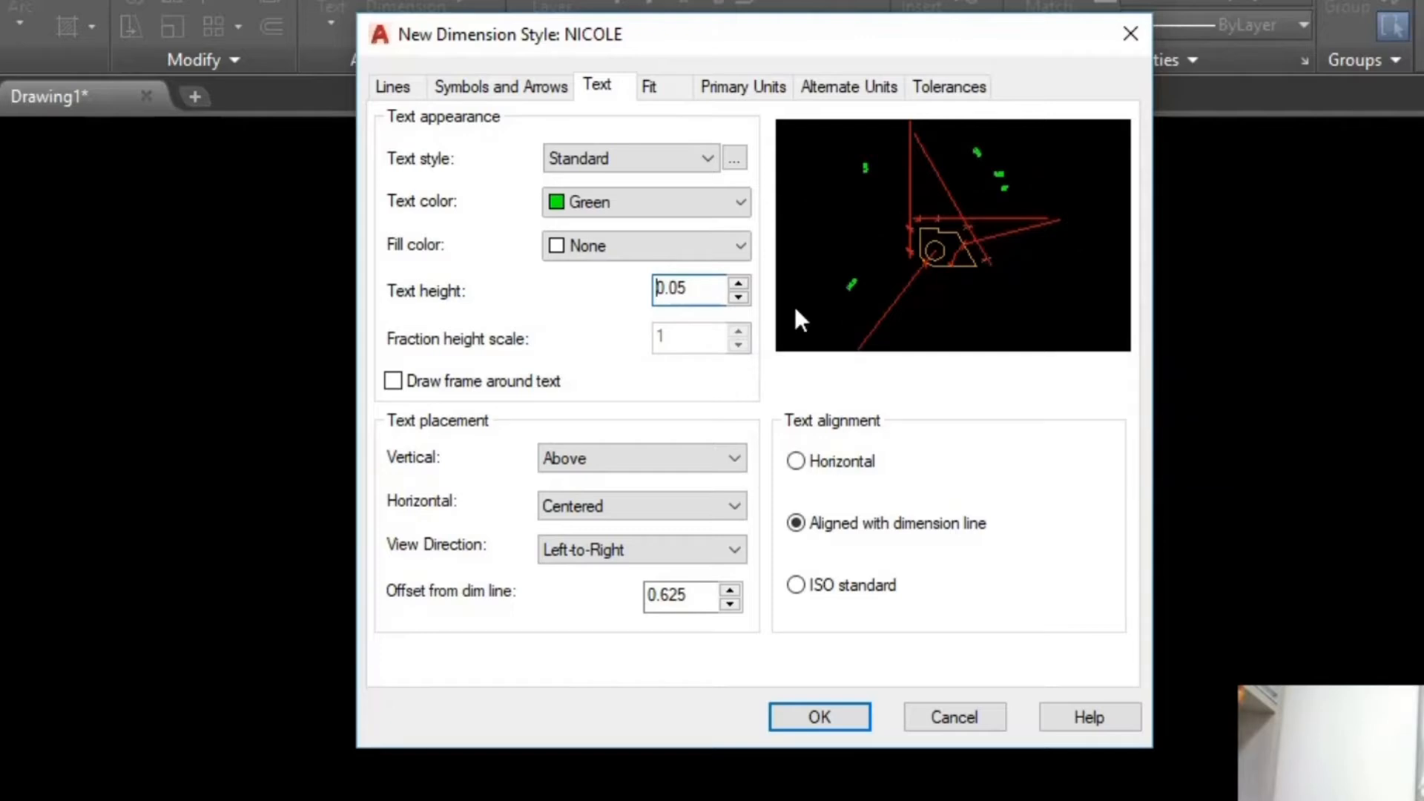
double_click(692, 286)
type(".10")
left_click(599, 466)
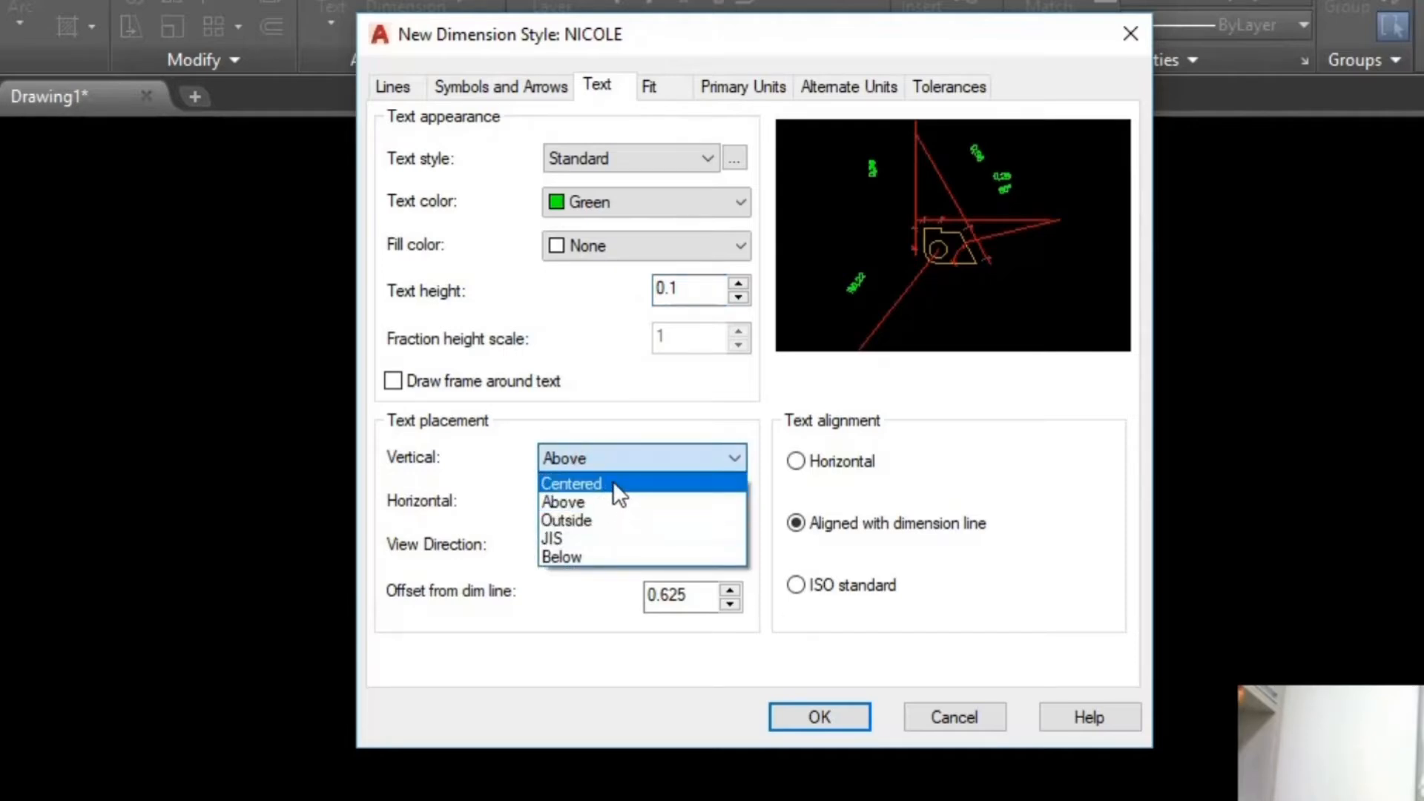
left_click(613, 483)
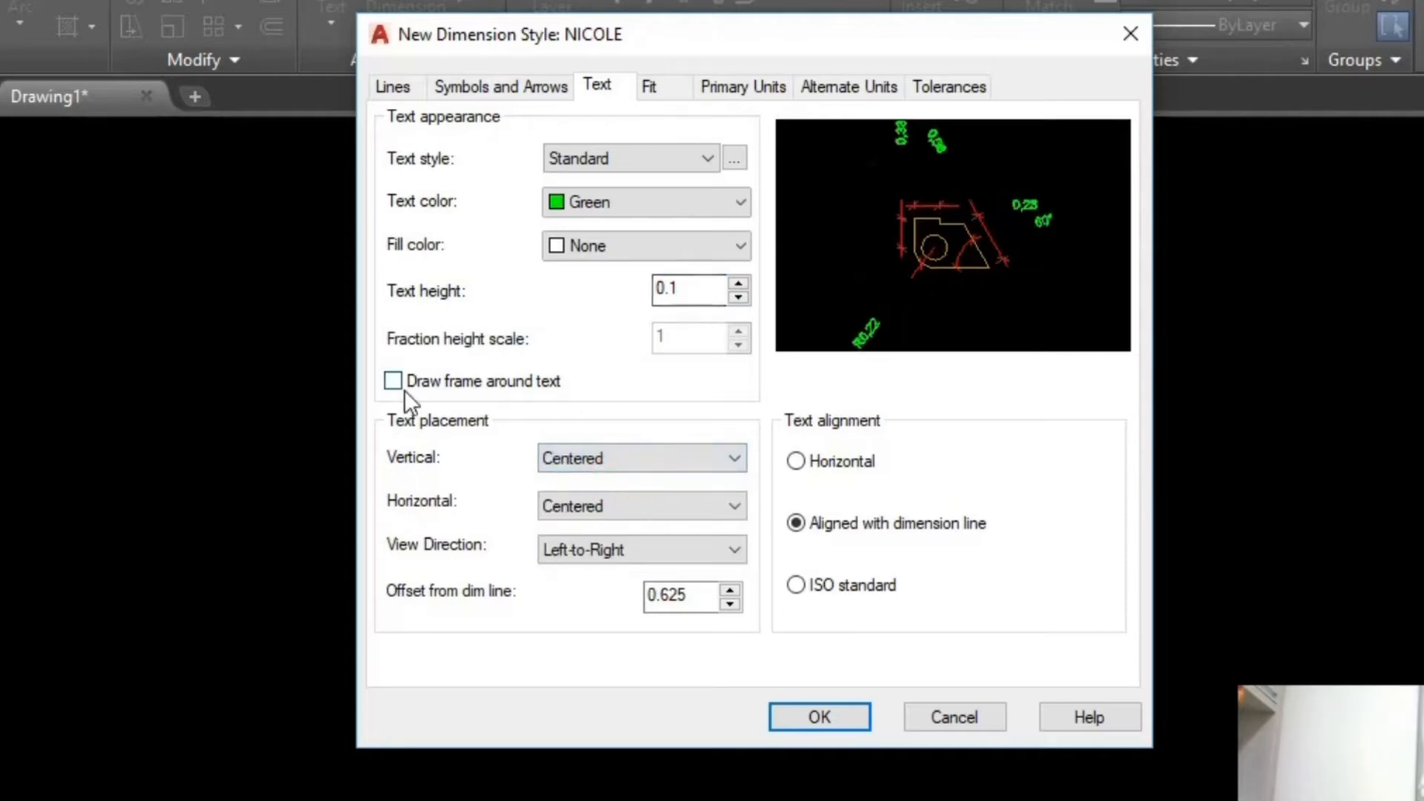
- Try a dimension text height of 0.05
left_click_drag(703, 594, 651, 594)
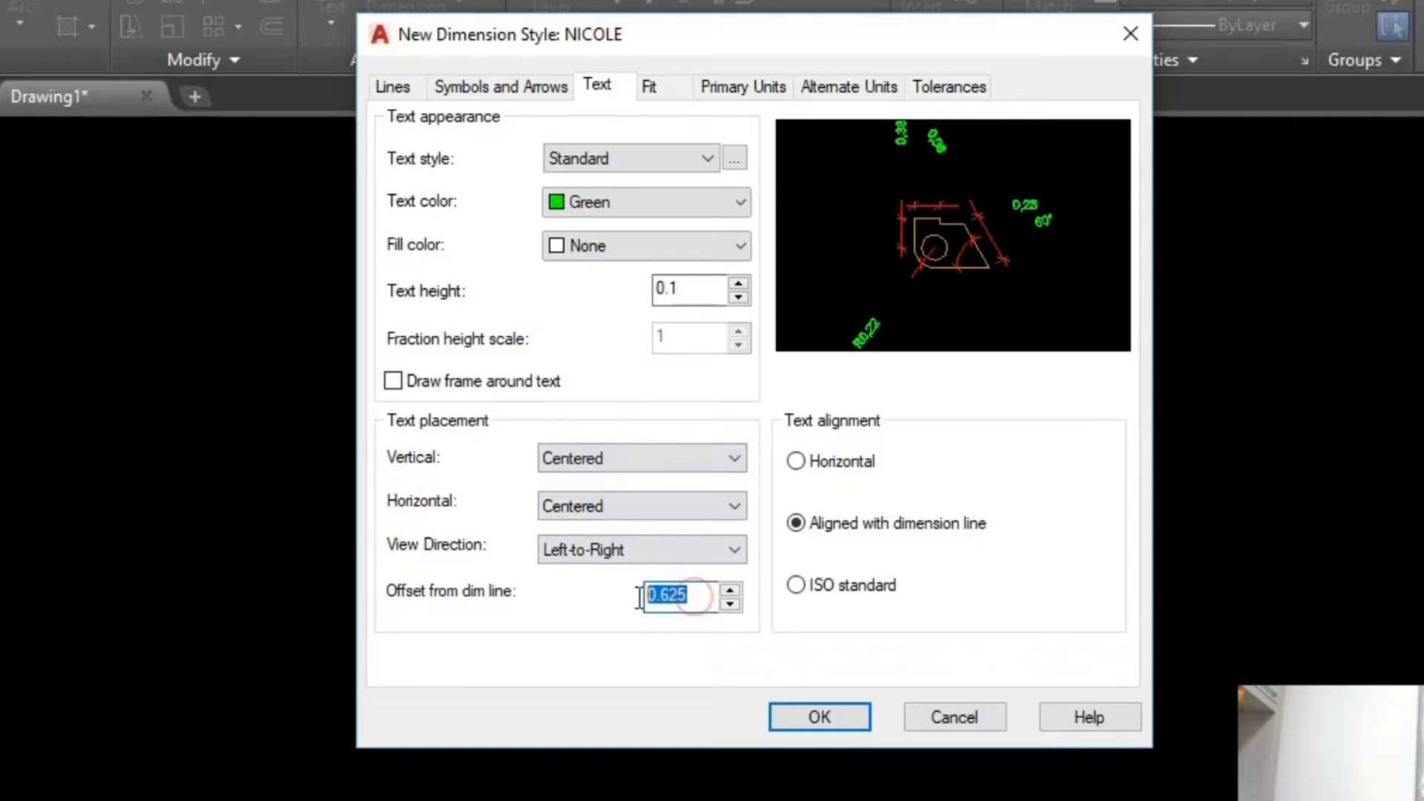
left_click_drag(686, 289, 654, 289)
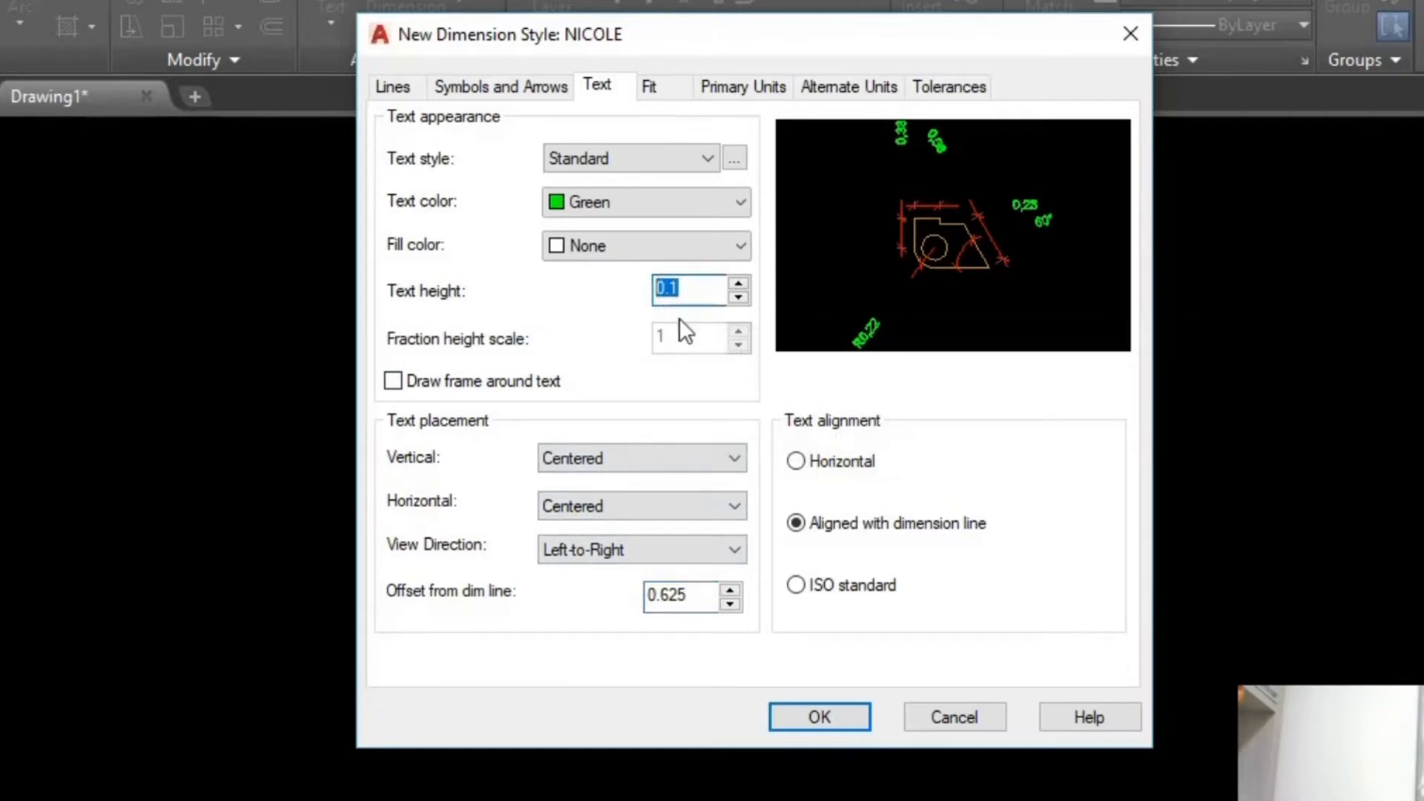
type(".05")
key("Tab")
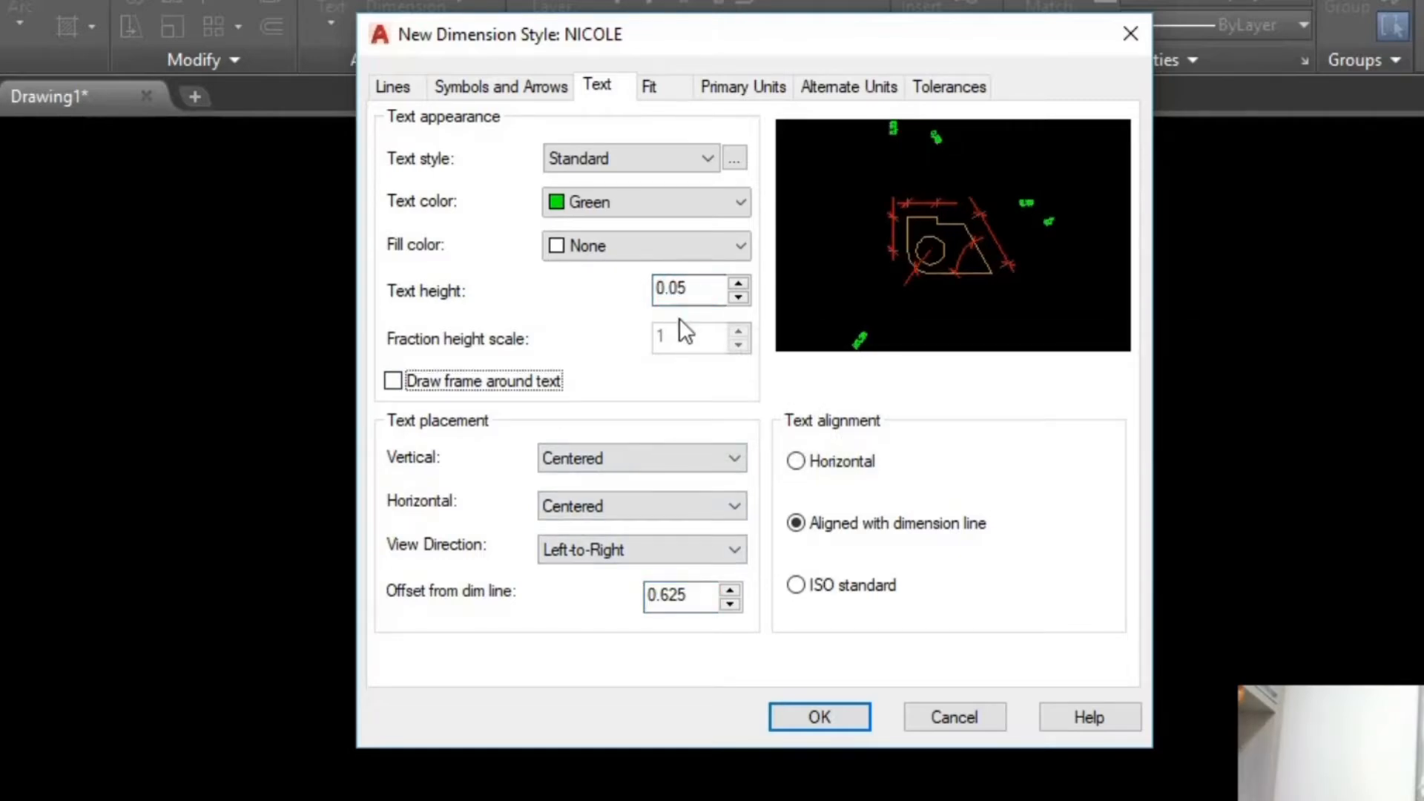
- Set the text offset from the dimension line to 0.1
double_click(706, 594)
key("BackSpace")
type(".10")
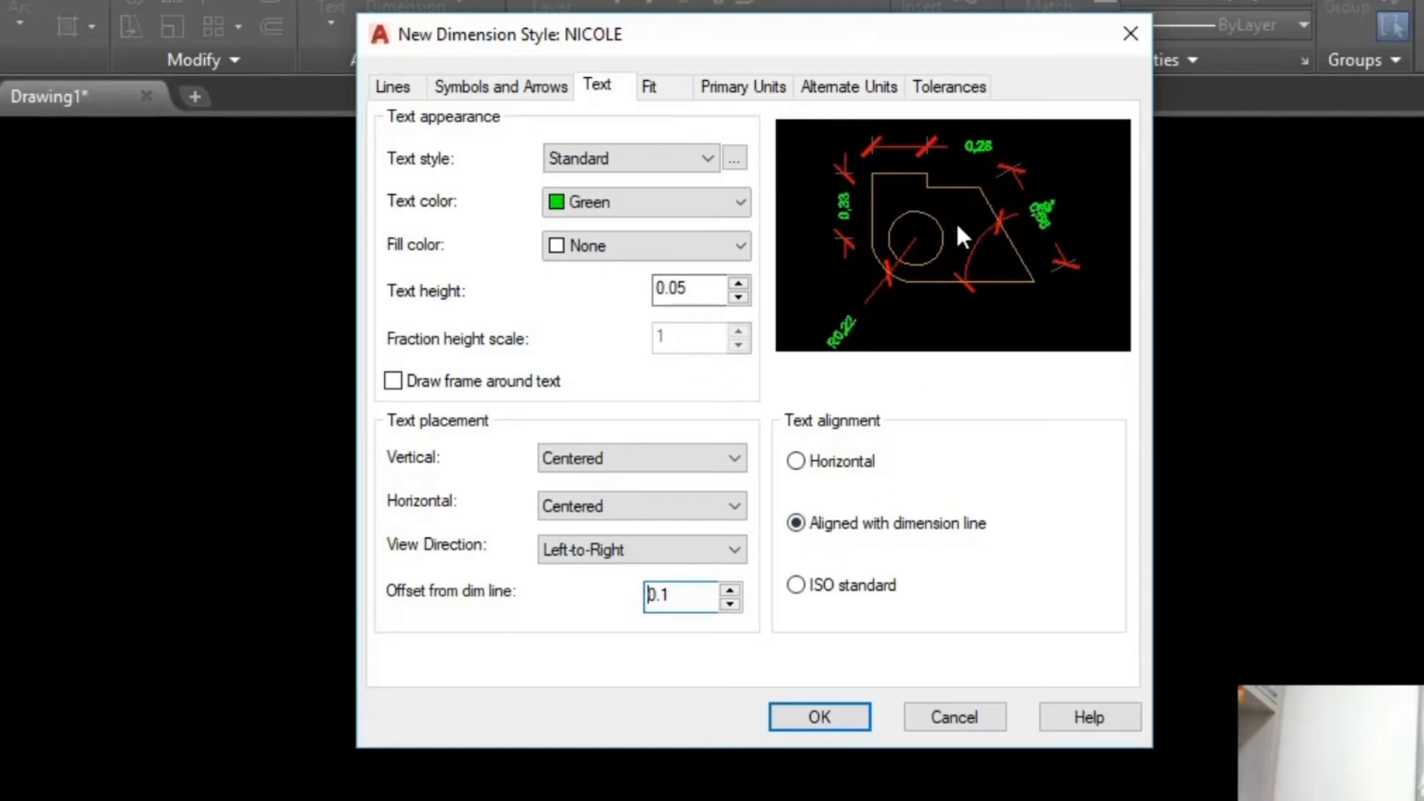
- Set the dimension text height to 0.1, then save the new style and close the Dimension Style Manager
double_click(689, 289)
type(".1")
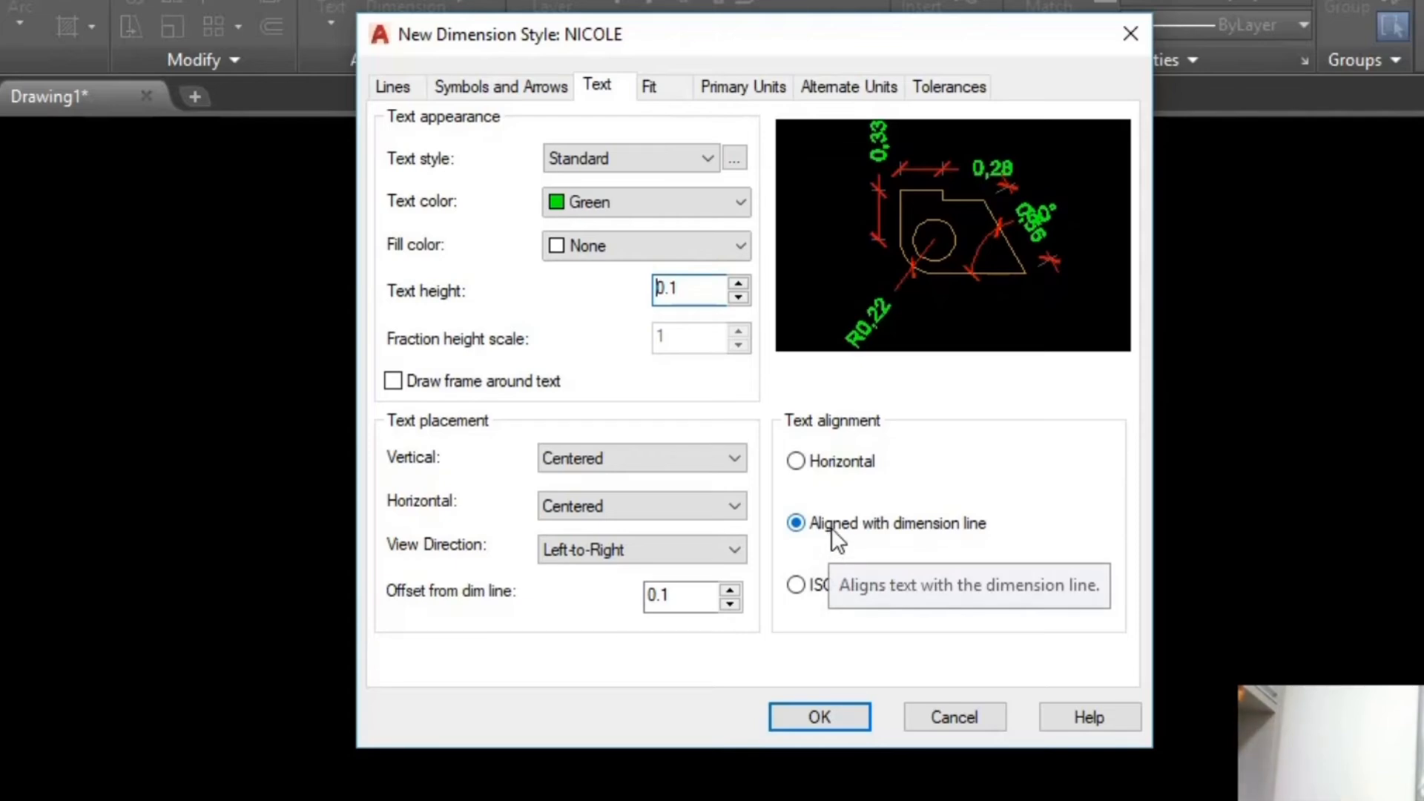
left_click(817, 714)
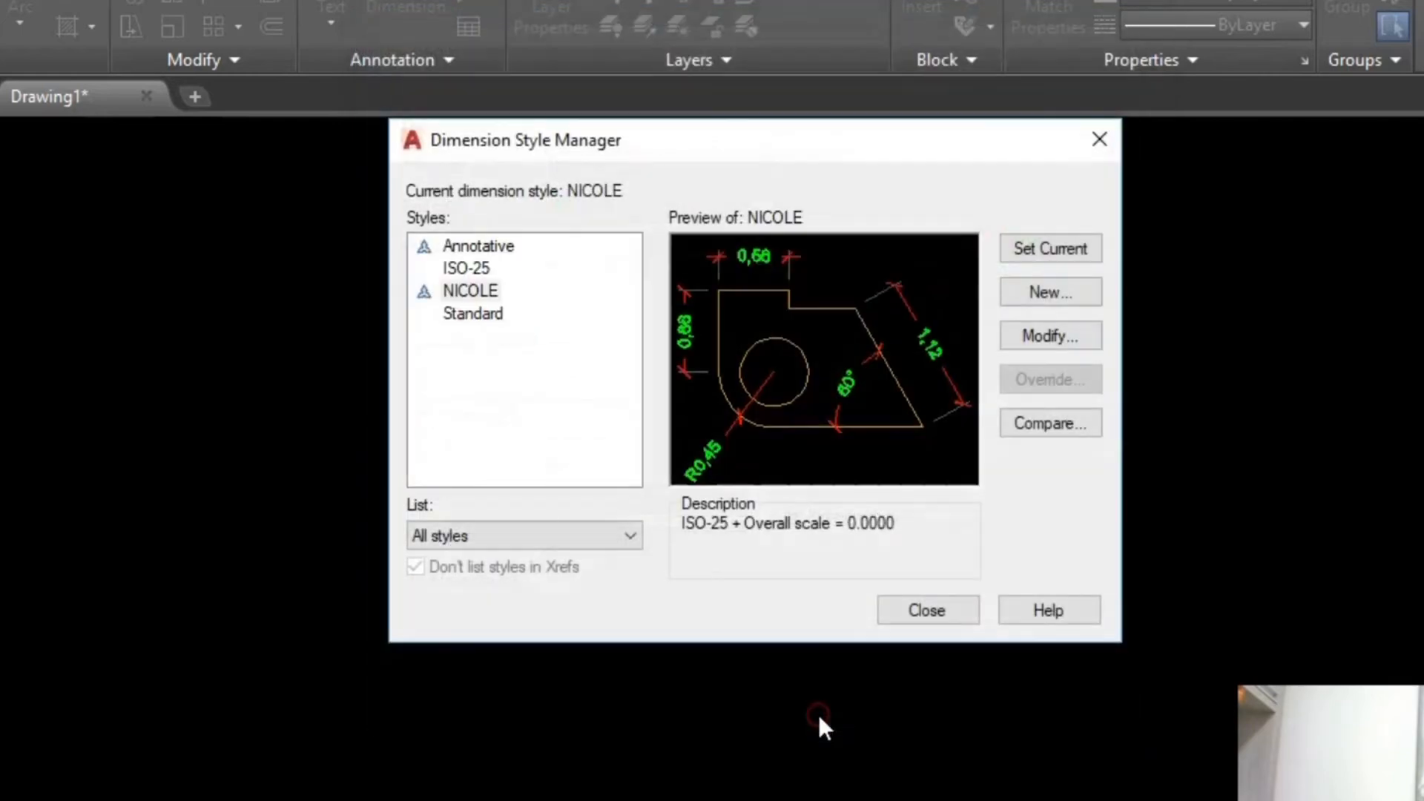
left_click(942, 612)
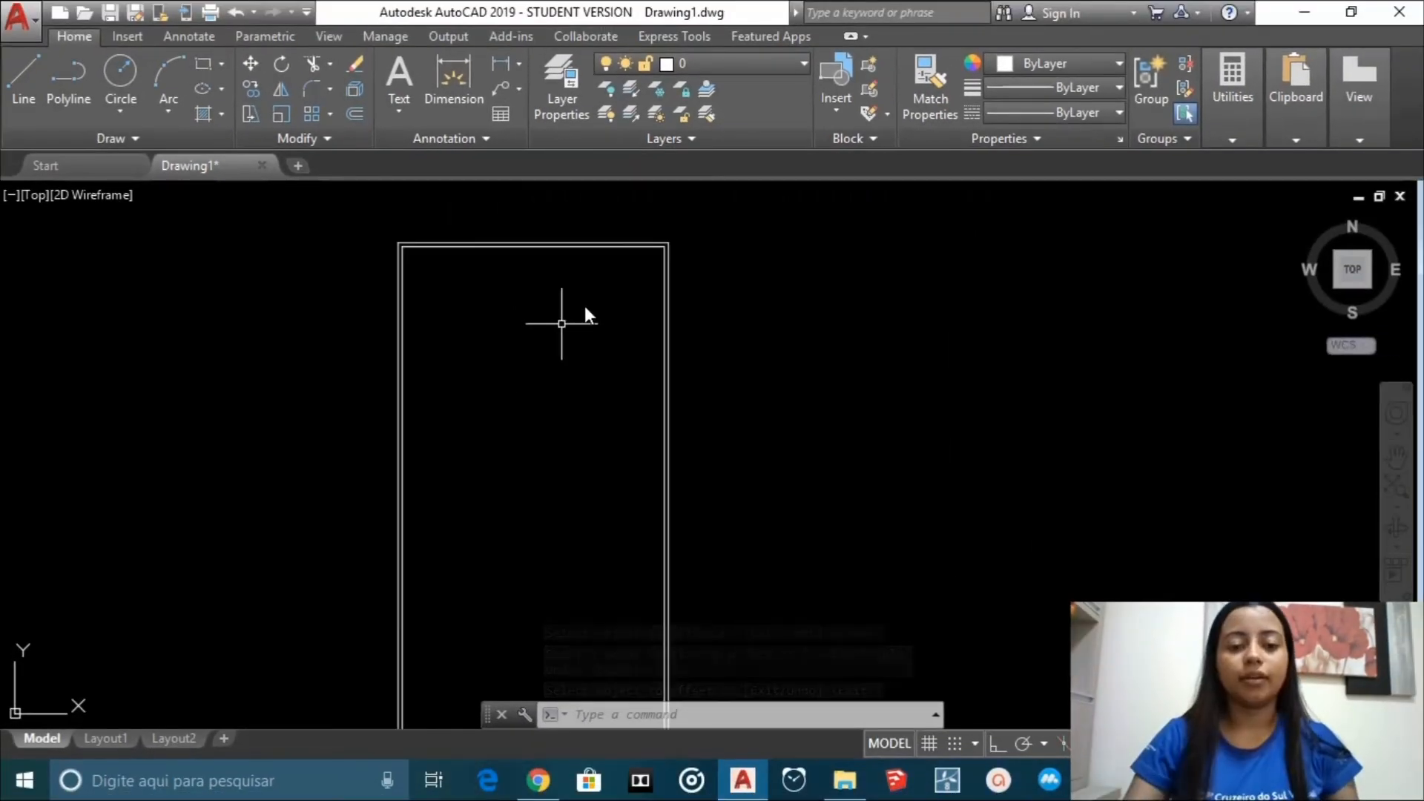
scroll(618, 439, "down", 4)
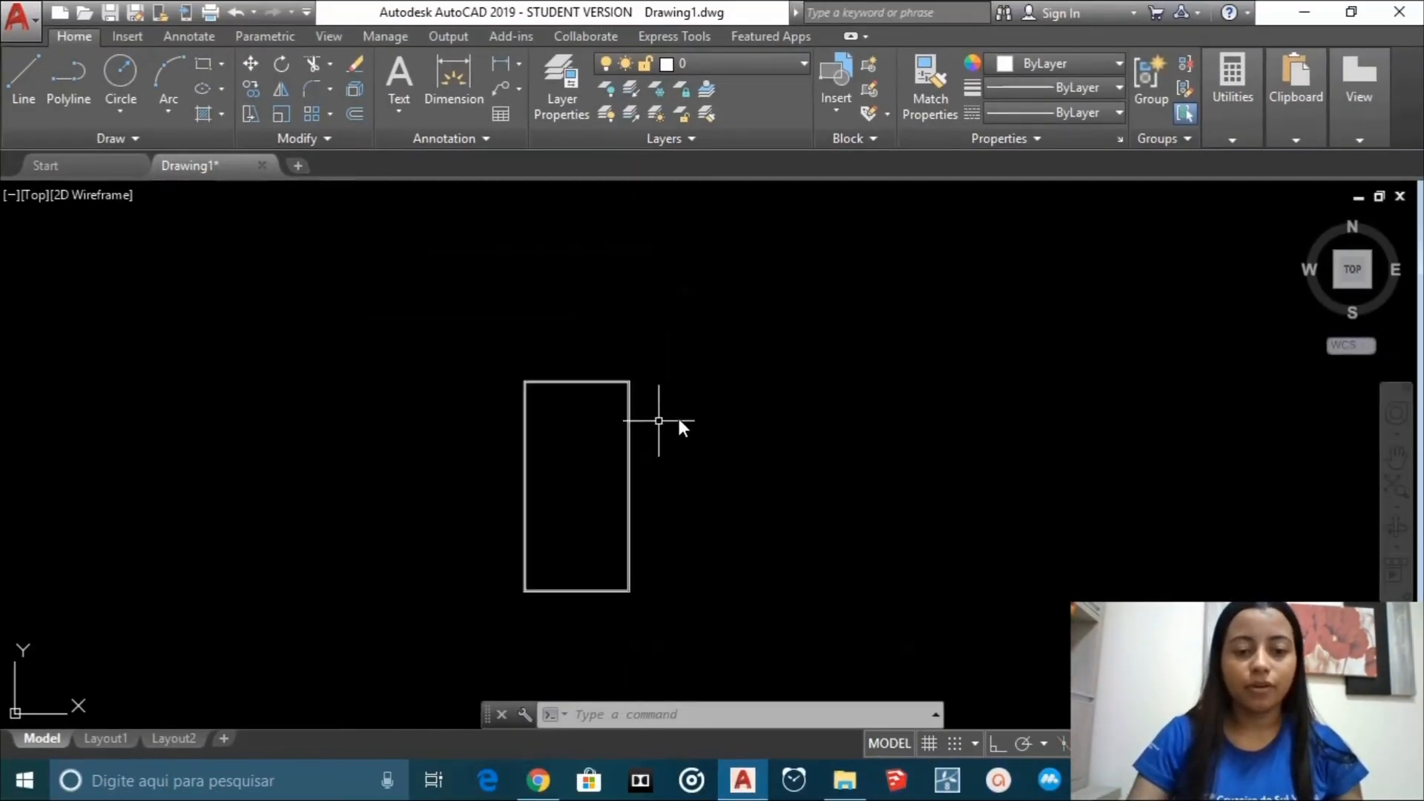
scroll(586, 330, "up", 2)
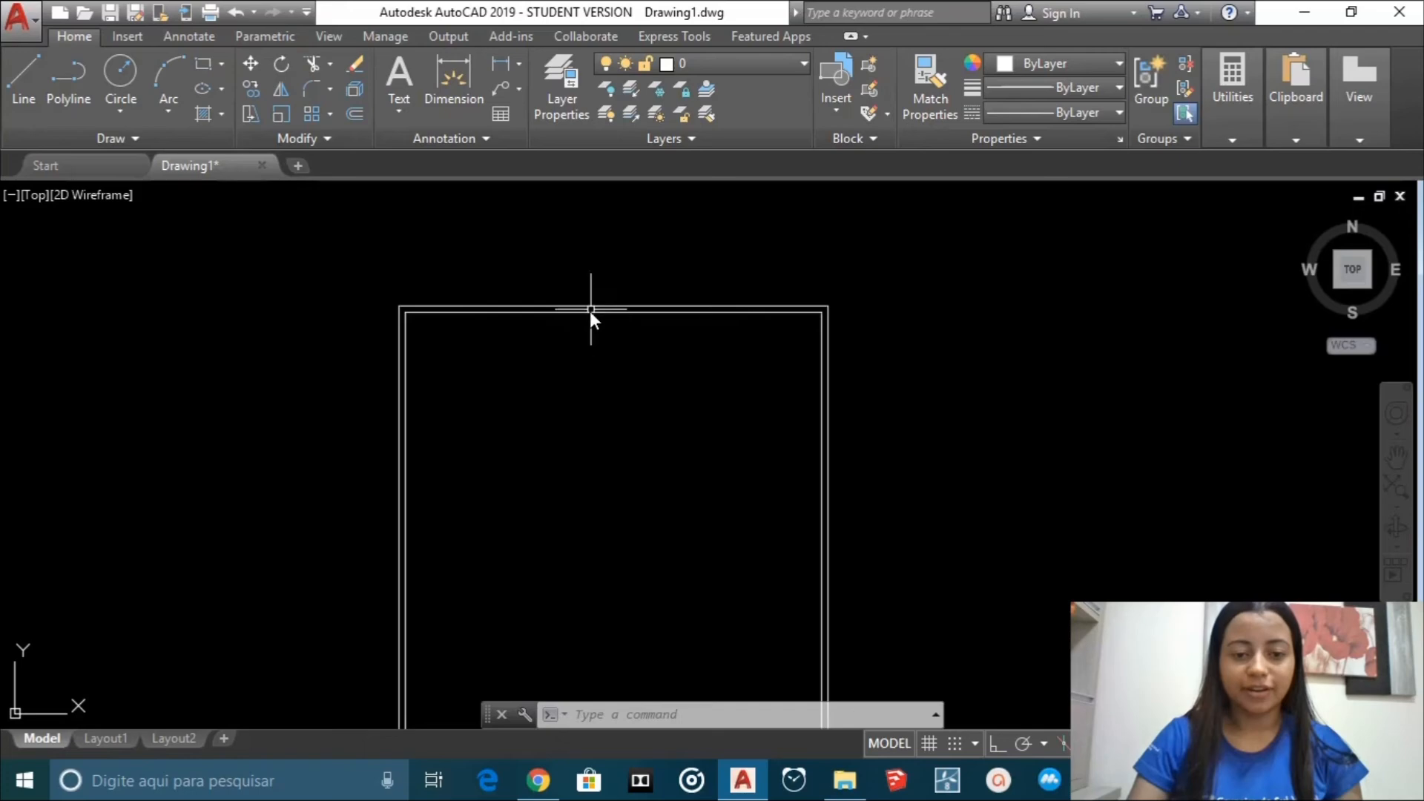
- Add a linear dimension for the left wall's thickness, from its outer to its inner upper corner, placed just above the room outline
middle_click_drag(696, 331, 500, 331)
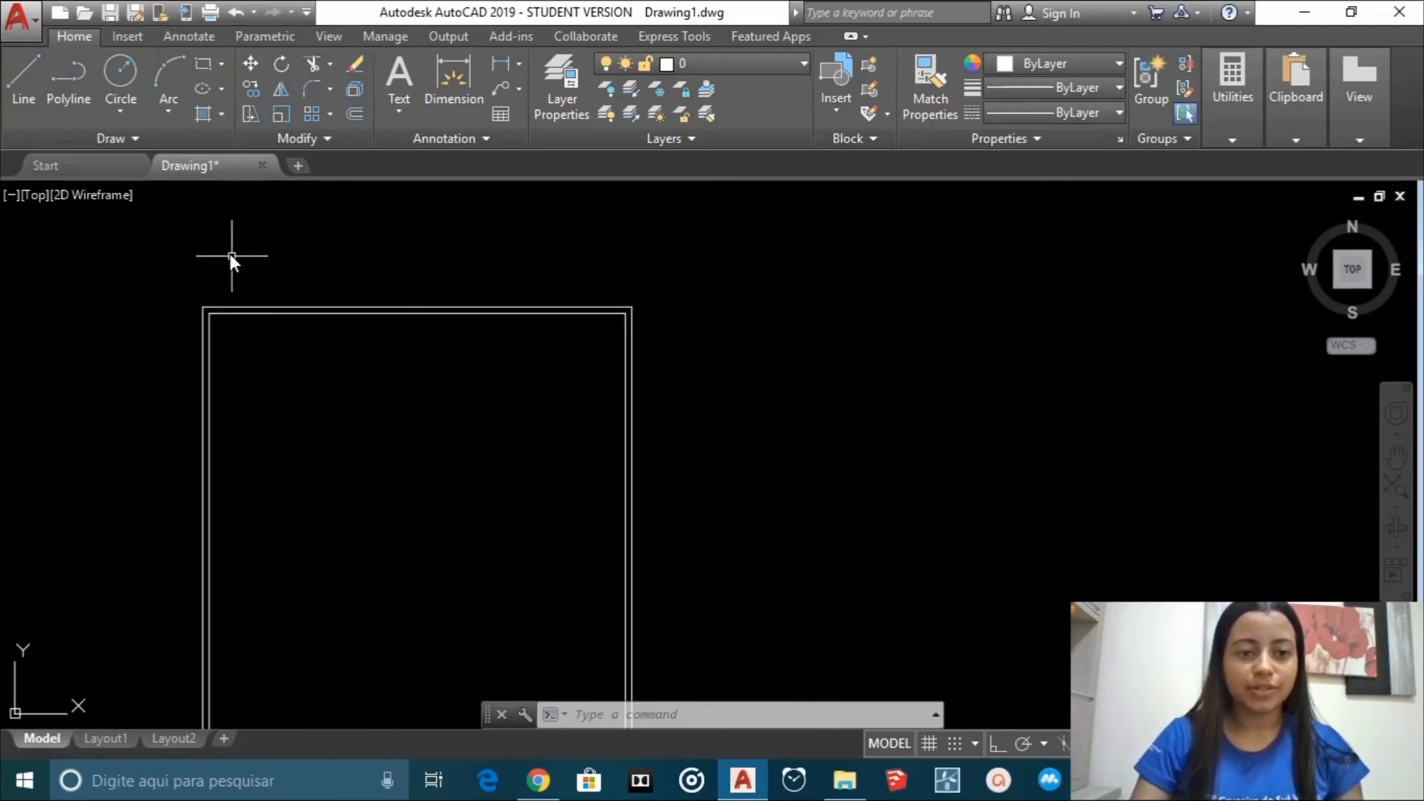
left_click(500, 66)
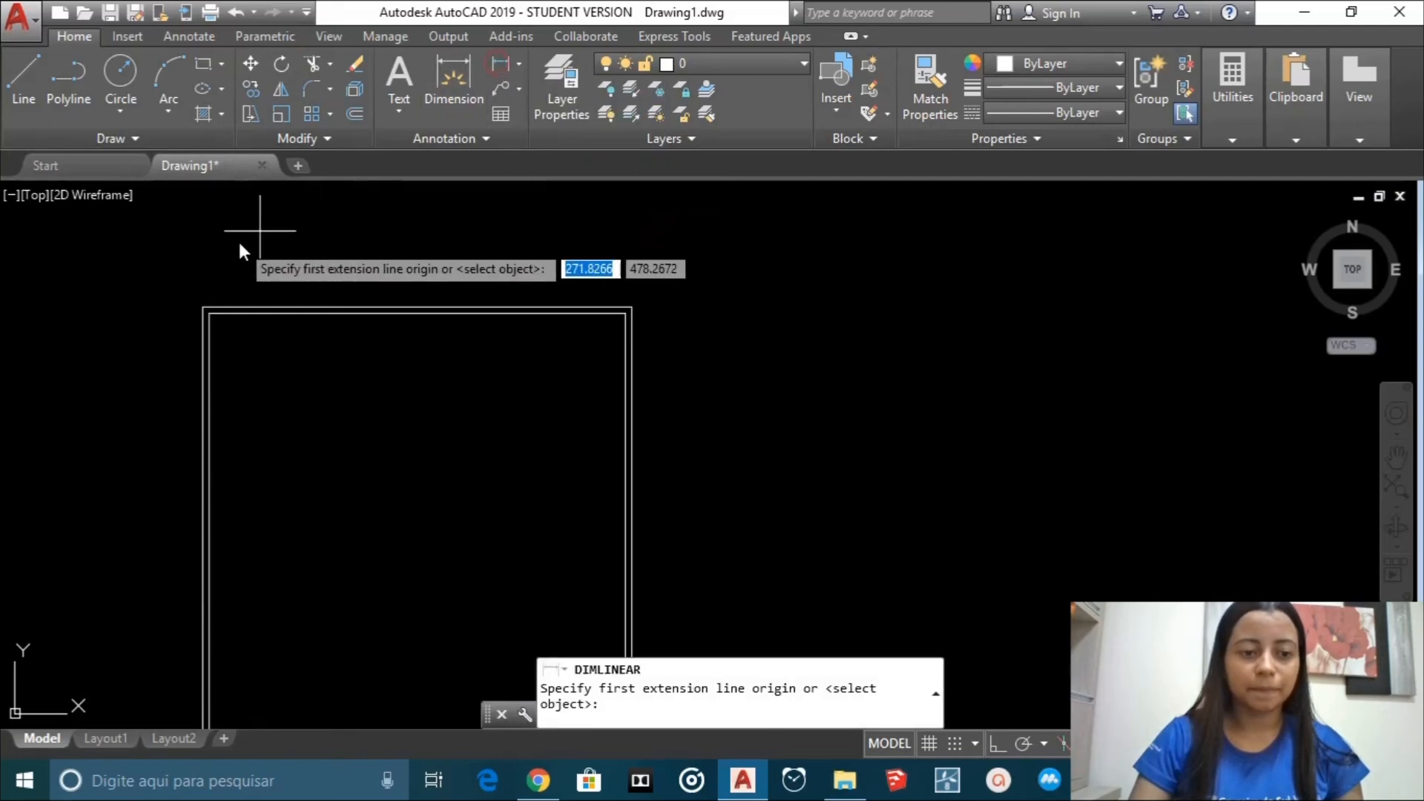
scroll(174, 322, "up", 3)
left_click(243, 287)
left_click(260, 300)
left_click(266, 254)
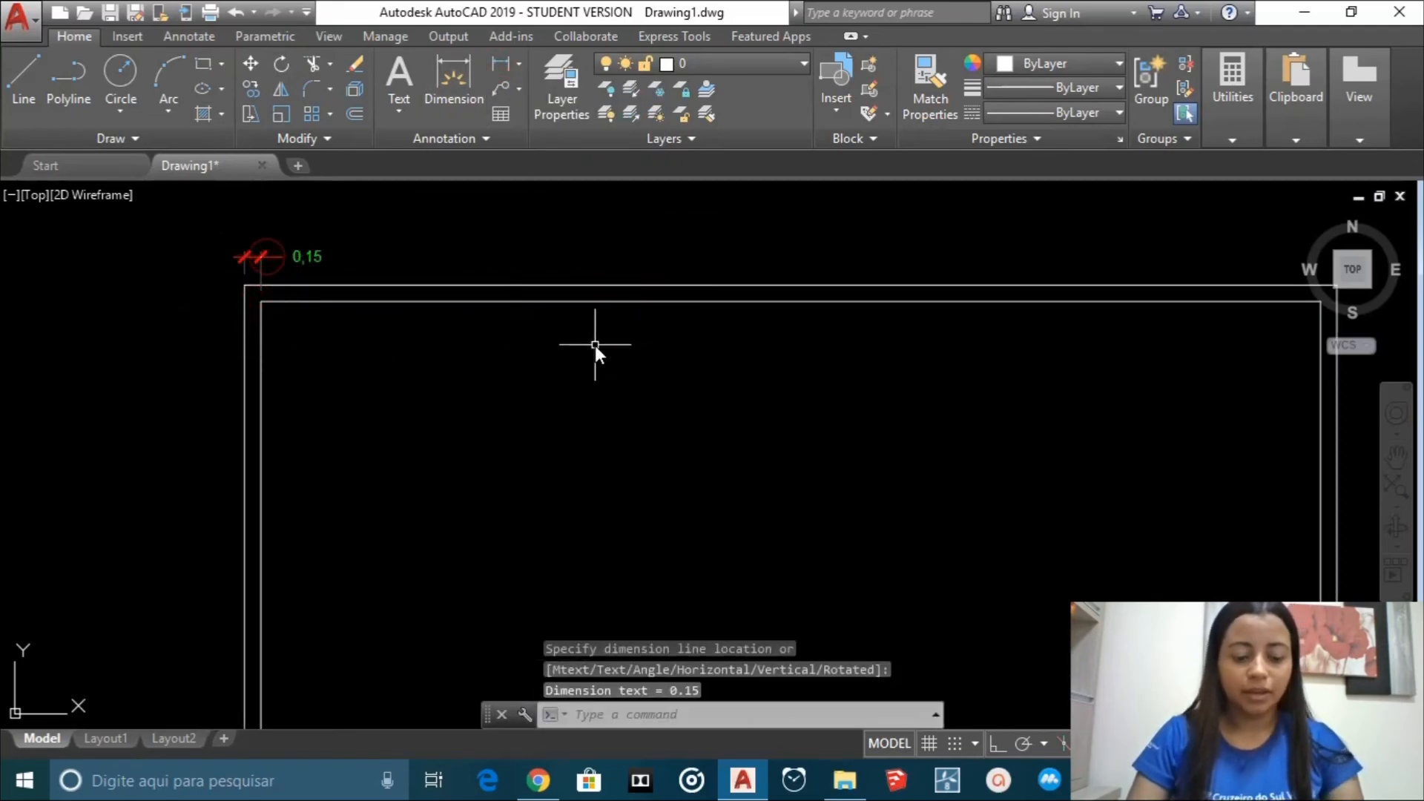
- Continue the dimension chain along the upper wall to the inner and outer upper-right corners
type("DC")
key("Return")
middle_click_drag(813, 288, 528, 291)
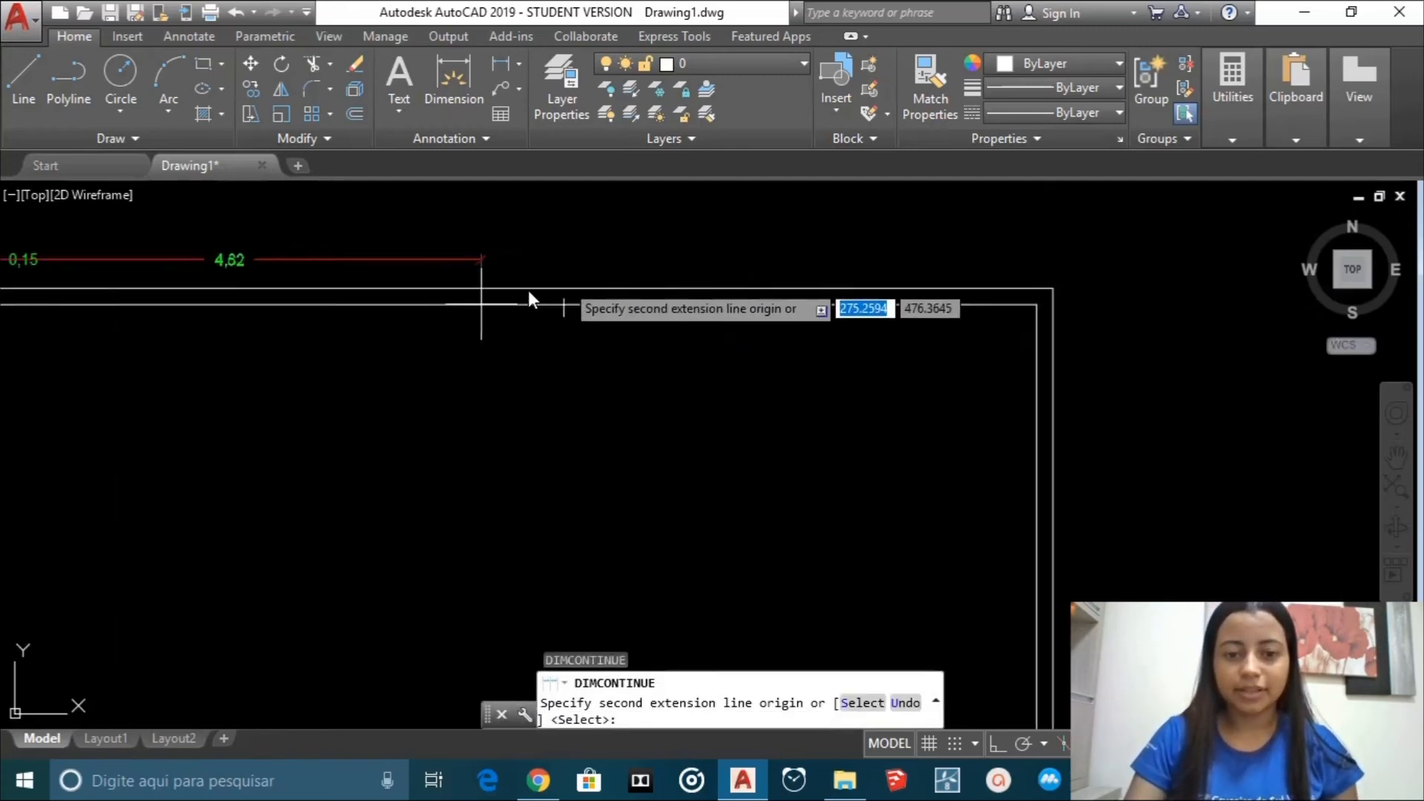
left_click(1039, 305)
left_click(1050, 287)
key("Return")
middle_click_drag(587, 264, 610, 296)
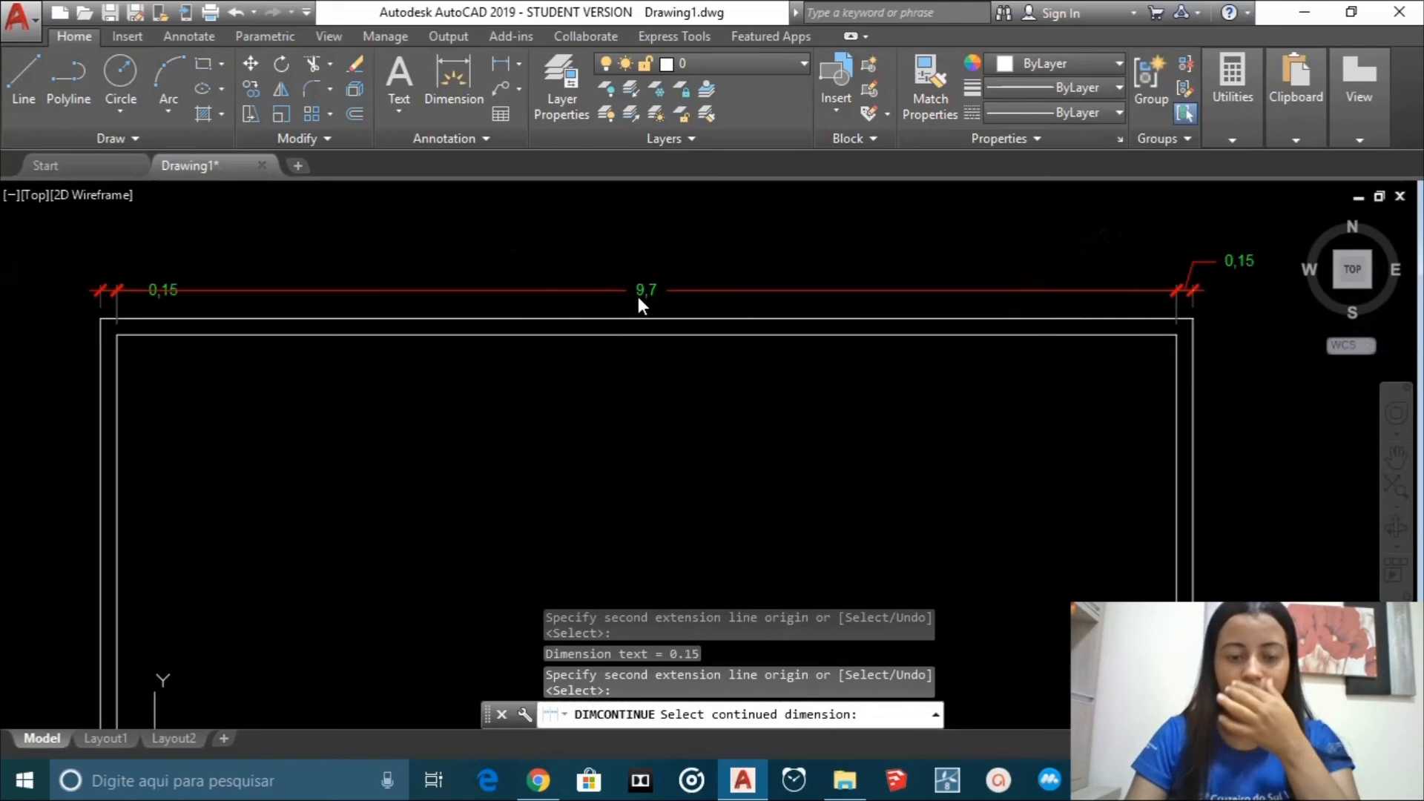
key("Return")
- Delete the left wall-thickness dimension and recreate it by continuing the interior-width dimension to the outer upper-left corner
left_click(166, 290)
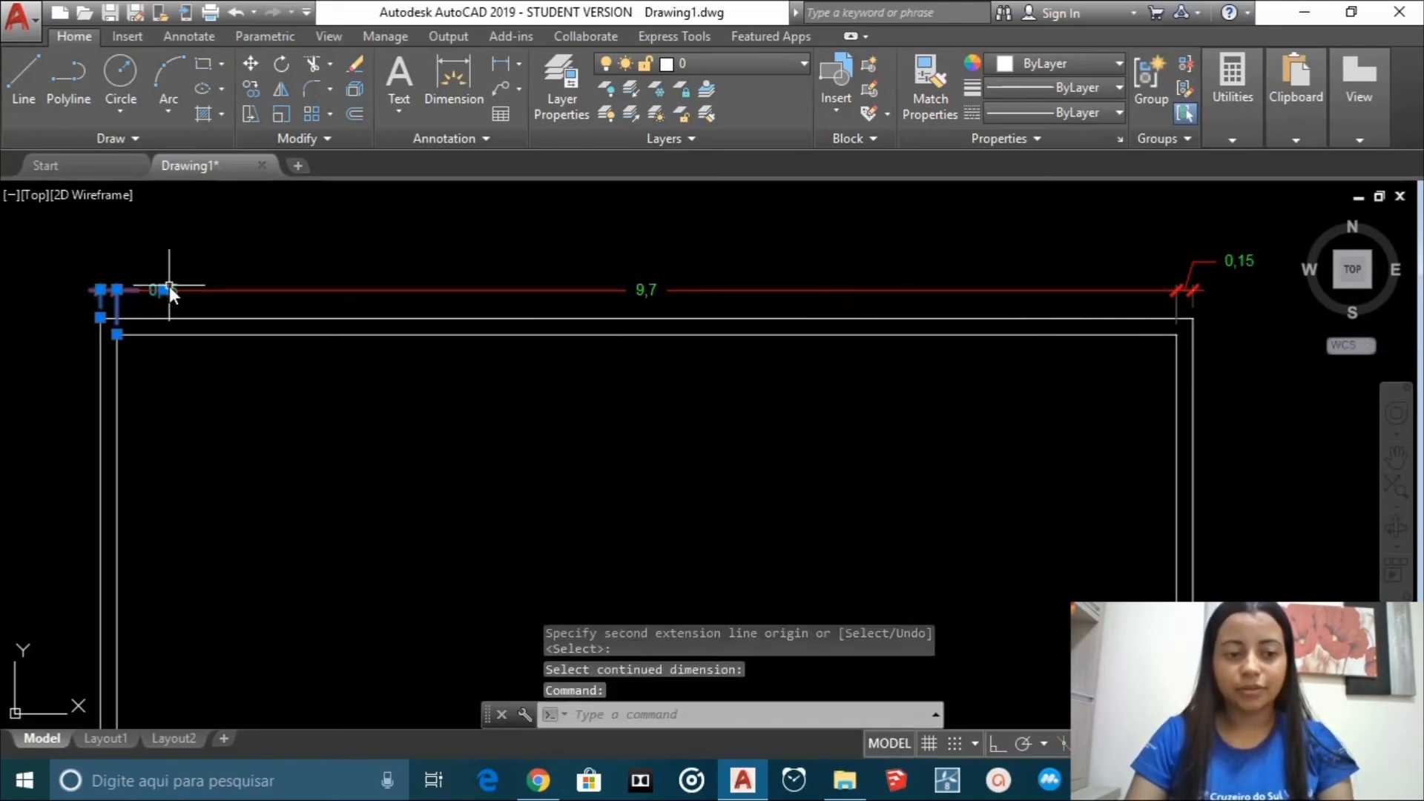
key("Delete")
type("DCO")
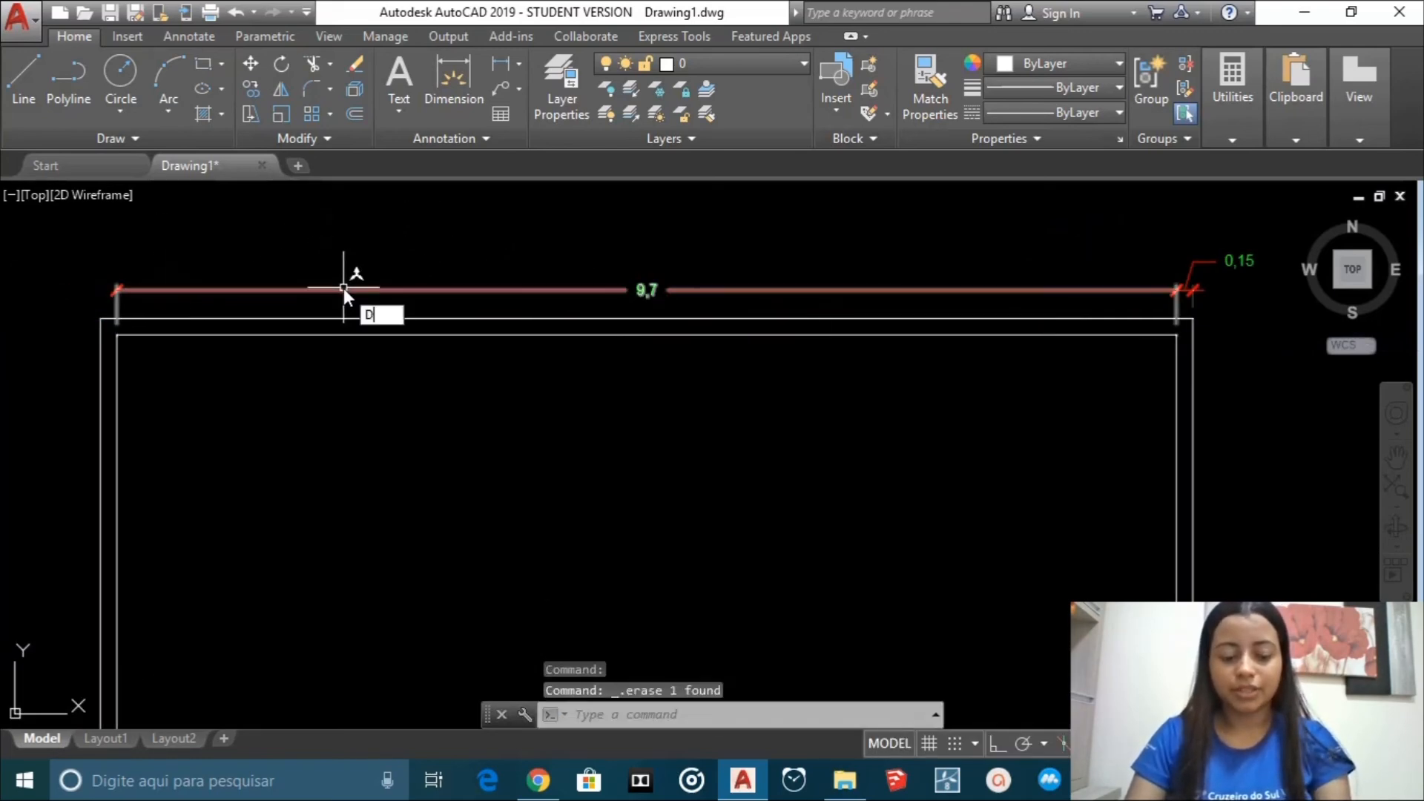
key("Return")
key("Return")
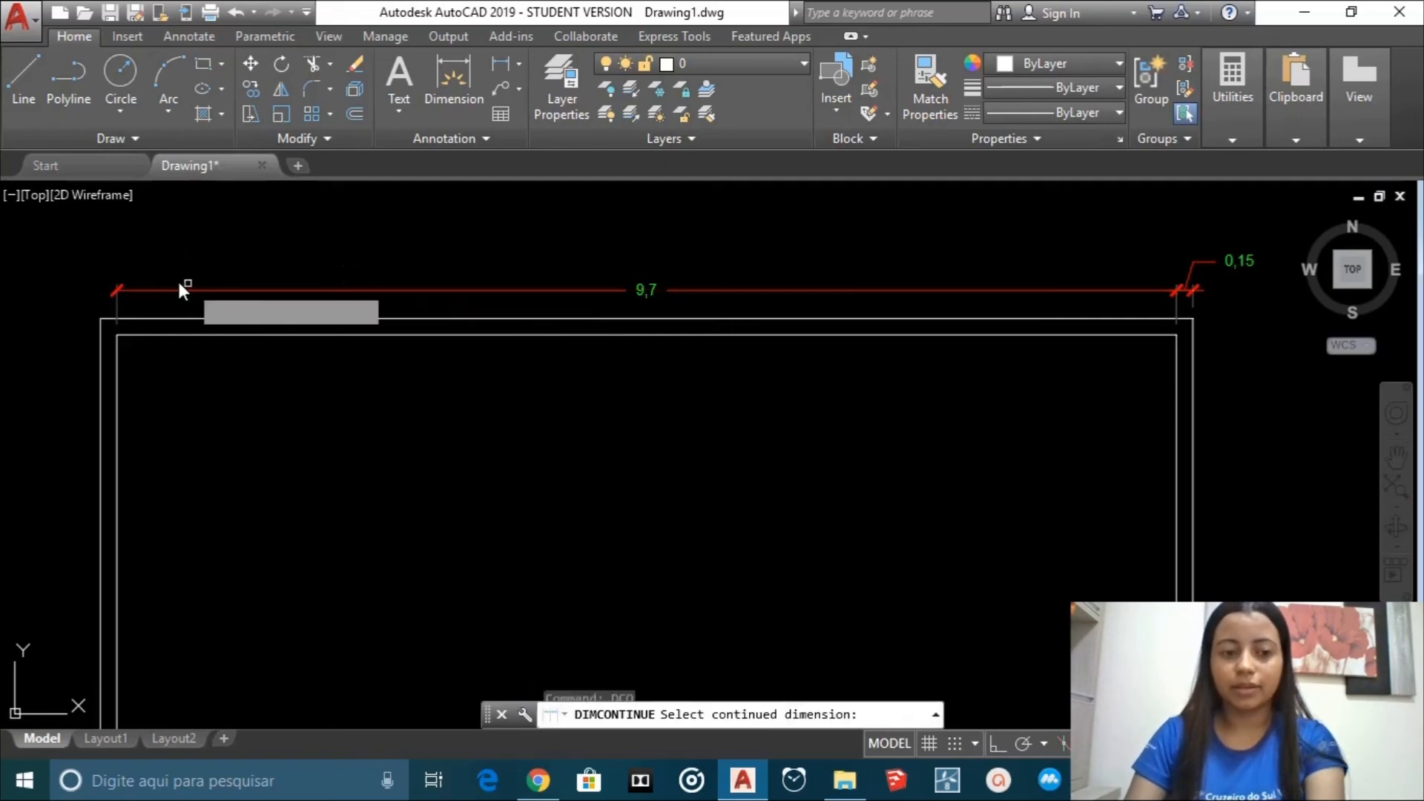
left_click(161, 288)
left_click(152, 295)
left_click(147, 291)
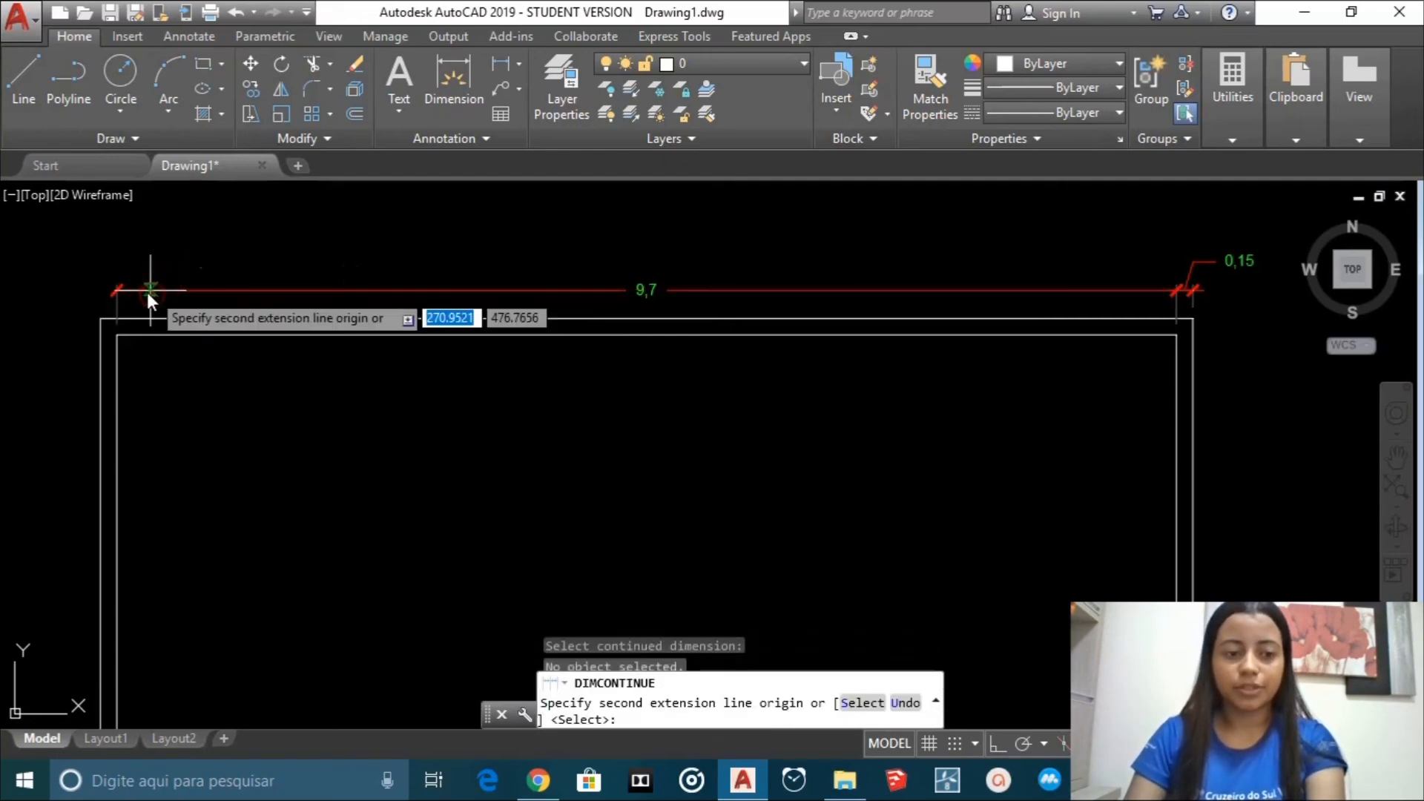
left_click(96, 318)
key("Return")
middle_click_drag(626, 395, 547, 417)
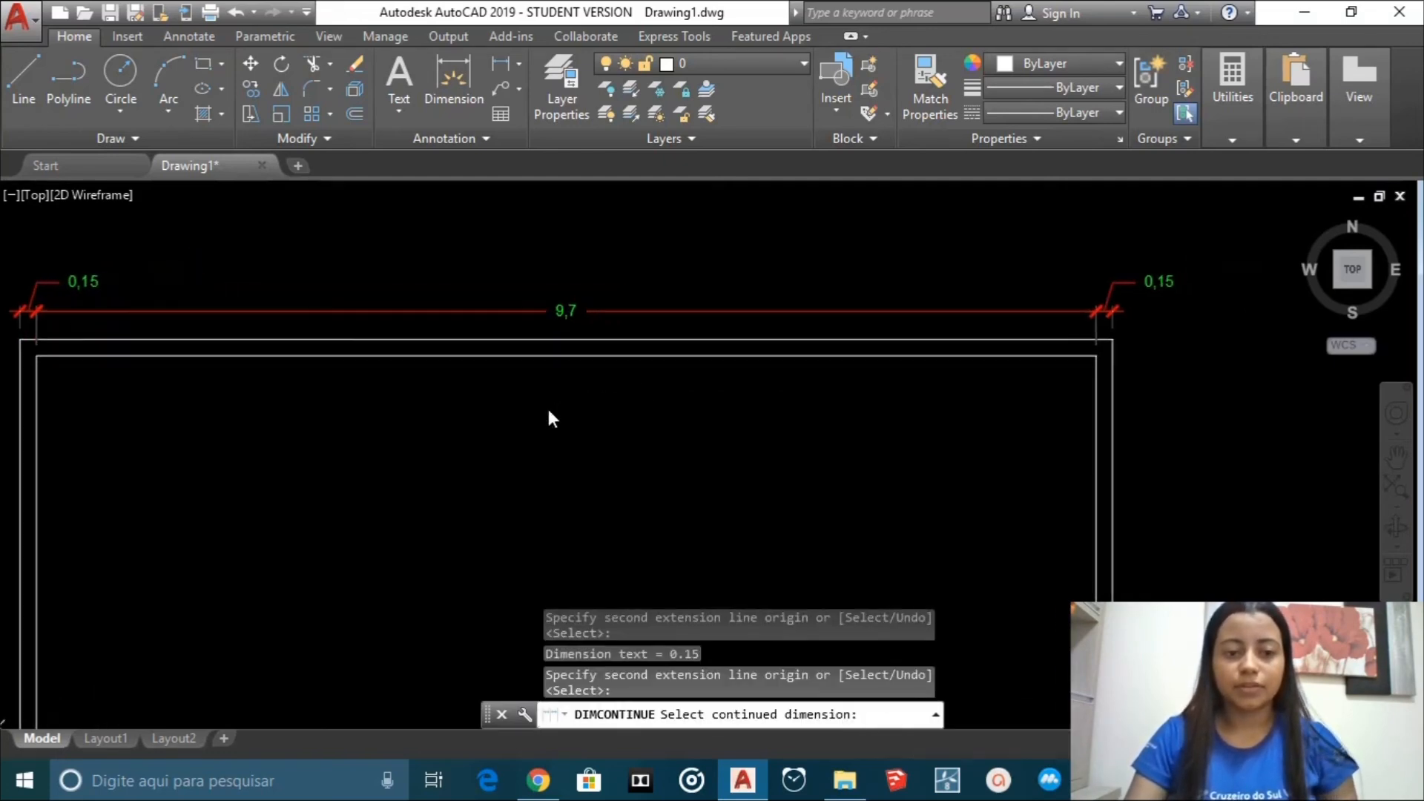
middle_click_drag(745, 399, 809, 385)
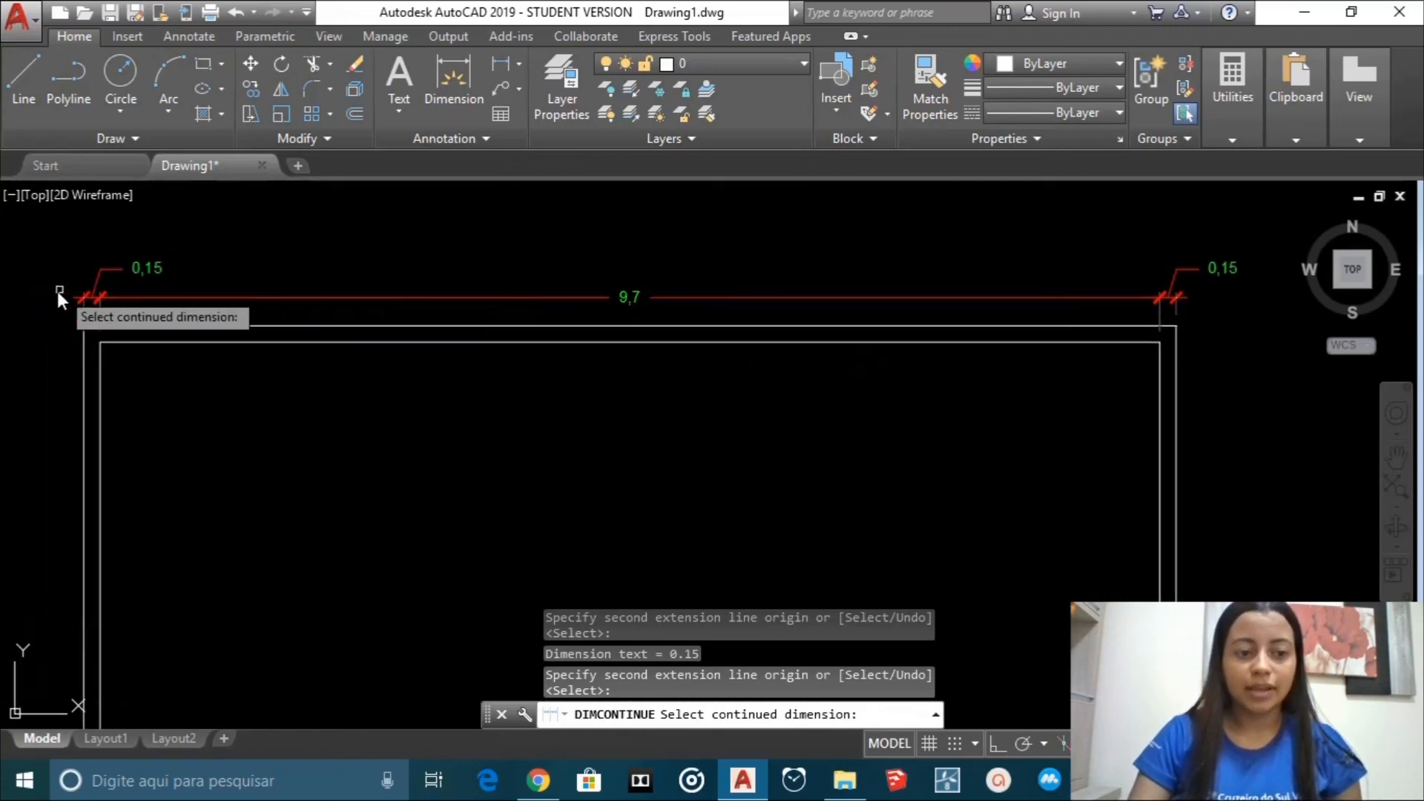
scroll(625, 297, "down", 2)
middle_click_drag(845, 365, 768, 346)
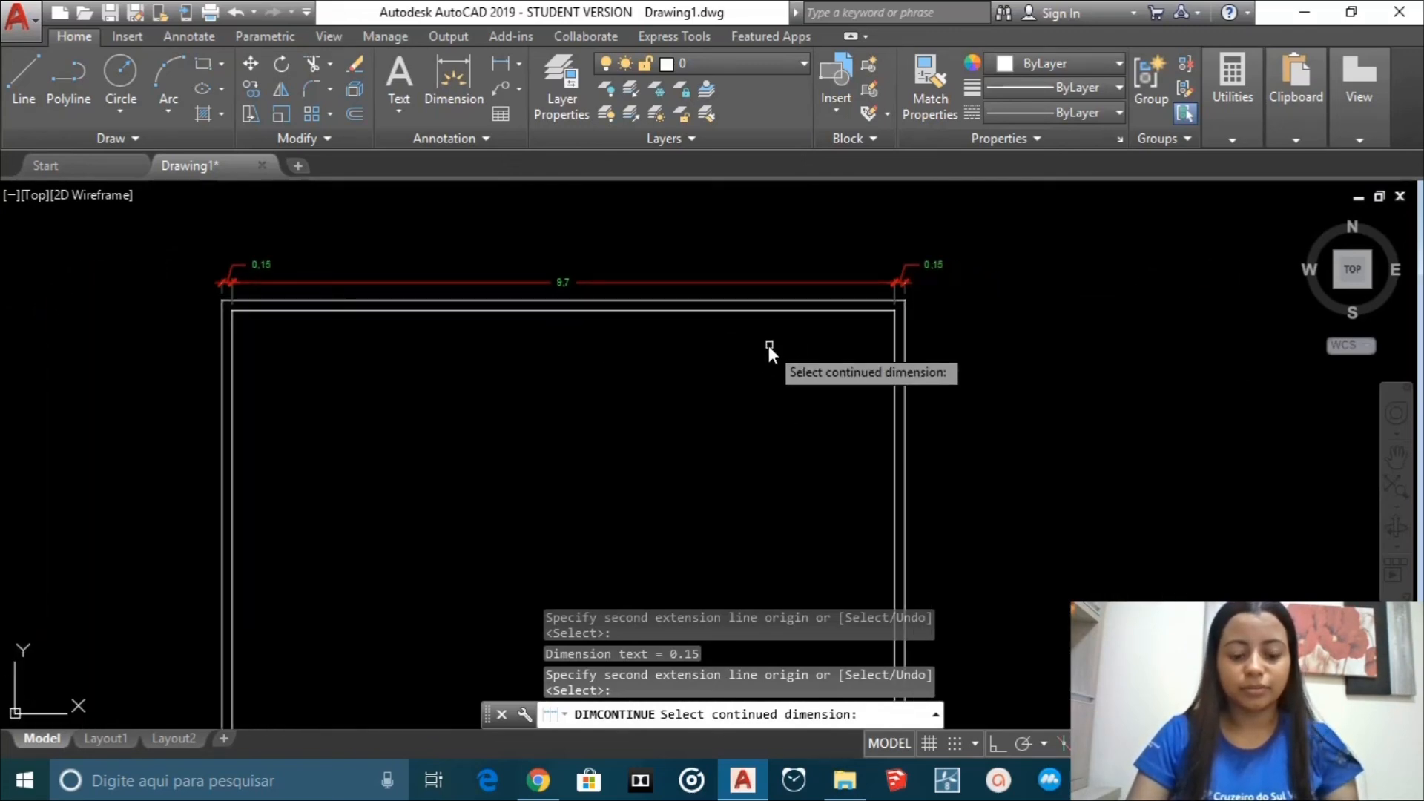
key("Return")
scroll(412, 241, "up", 2)
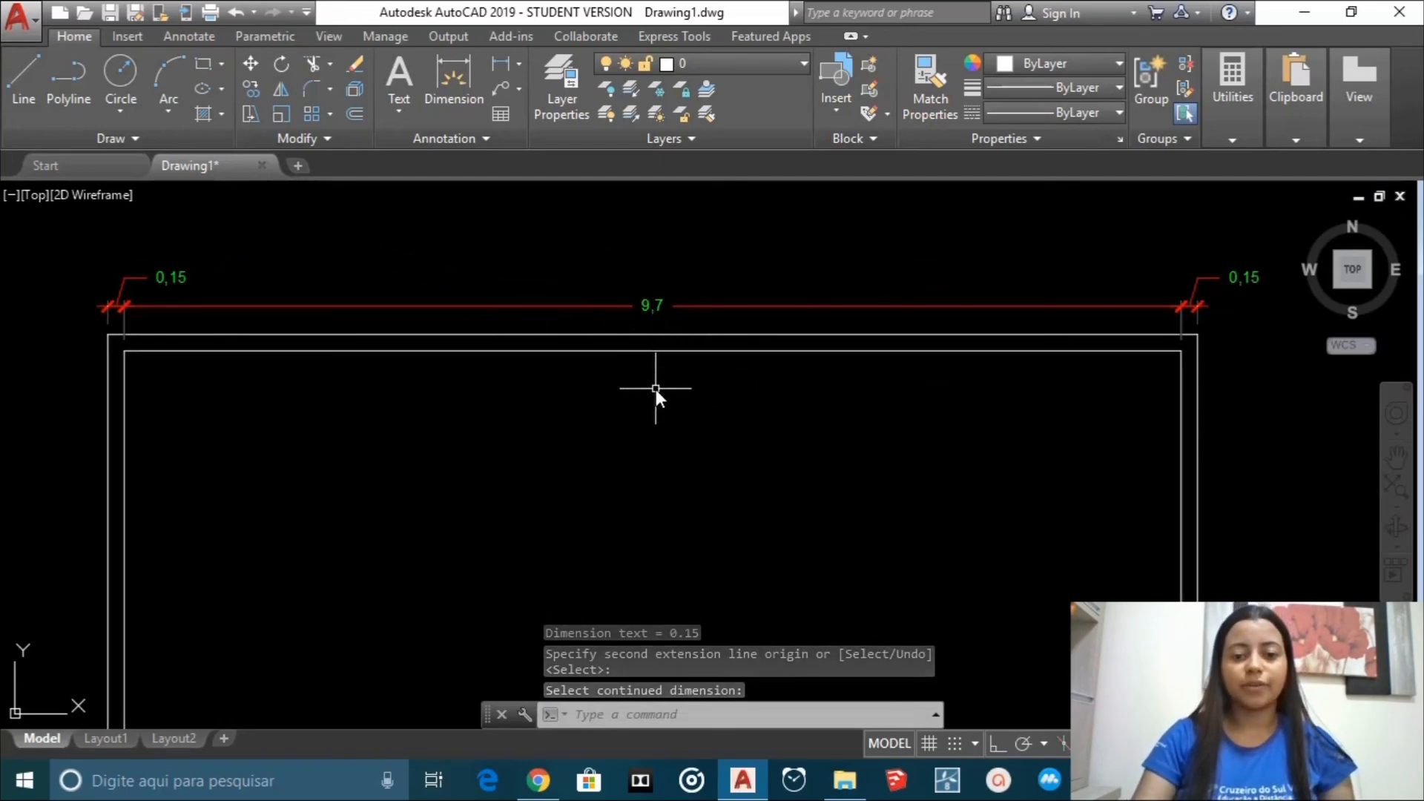
scroll(860, 438, "down", 2)
middle_click_drag(910, 442, 834, 406)
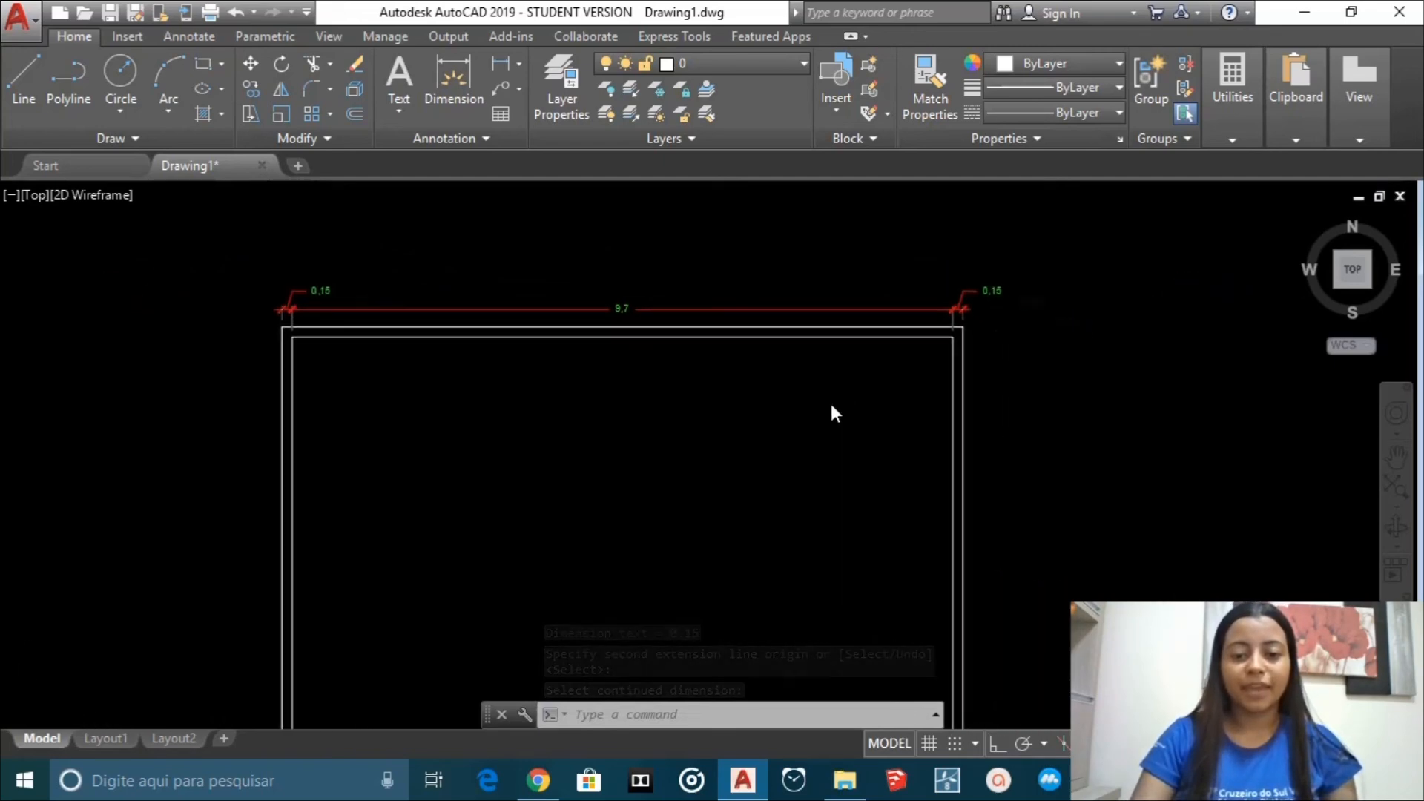